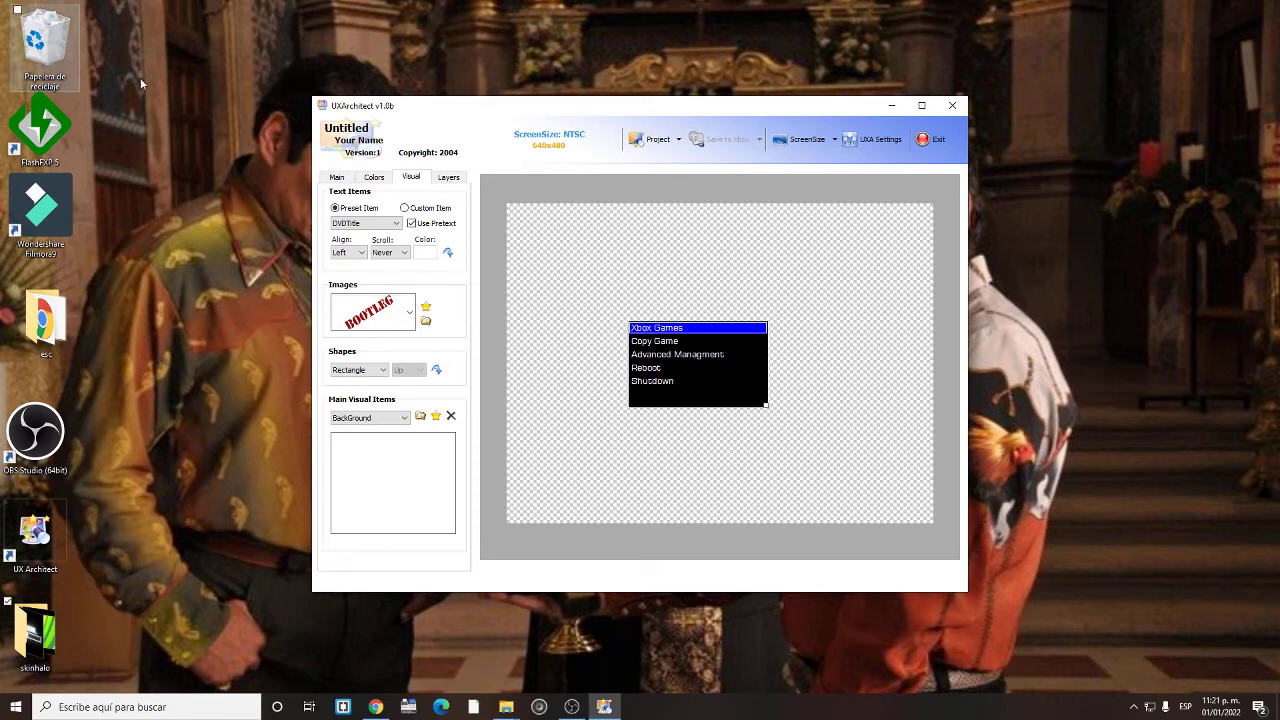
Name the skin "skin halo" and set its author to TUTOGAMESTV
click(340, 178)
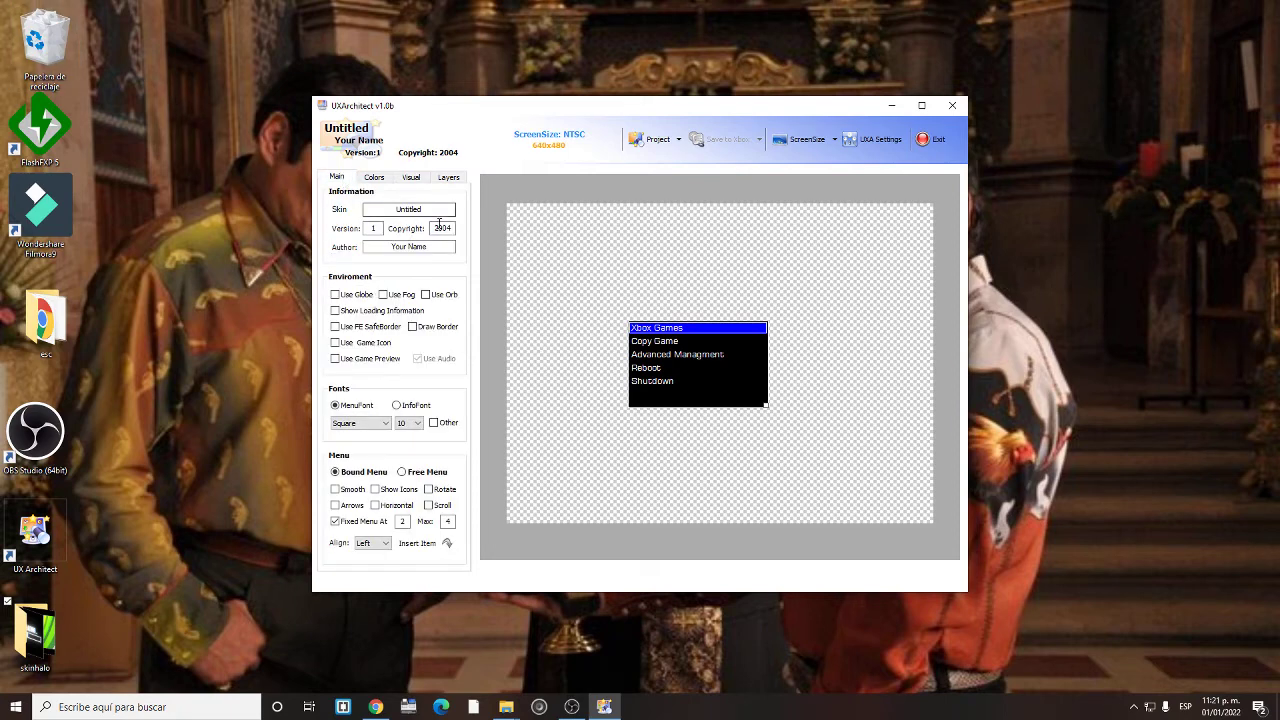
double_click(380, 212)
text(skin halo)
click(377, 228)
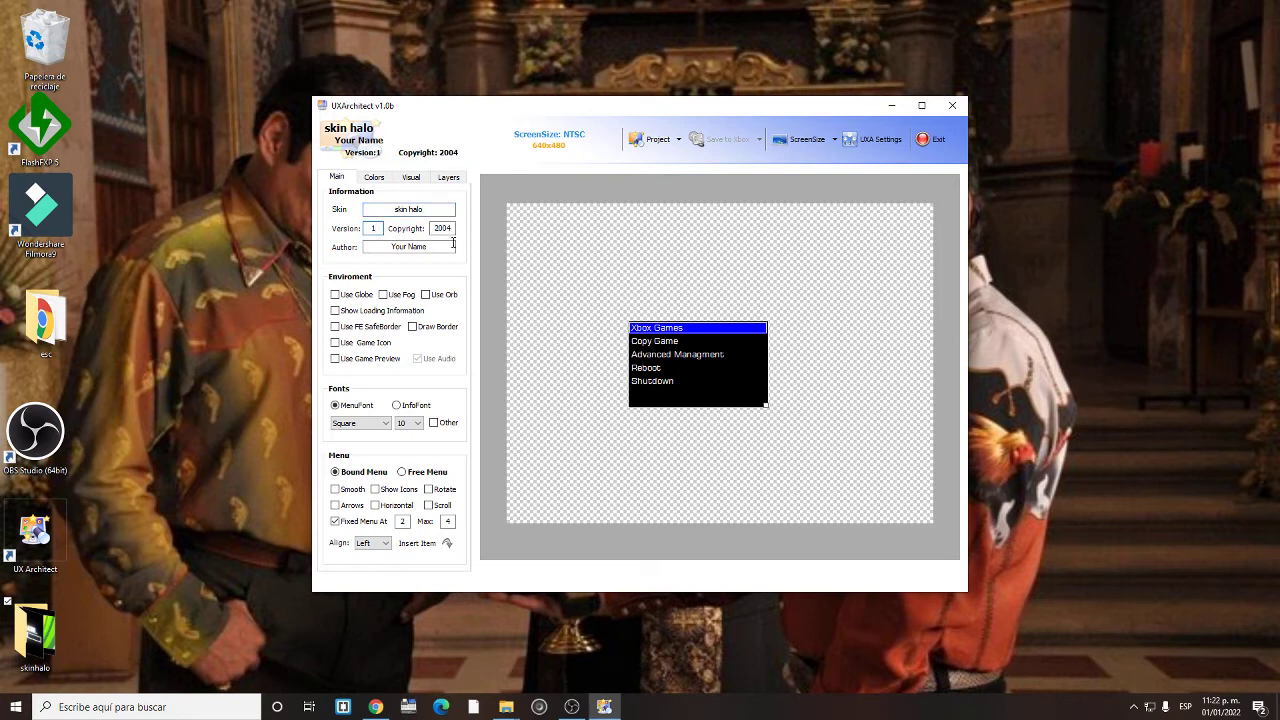
double_click(442, 228)
key(Tab)
text(TUTOGAM)
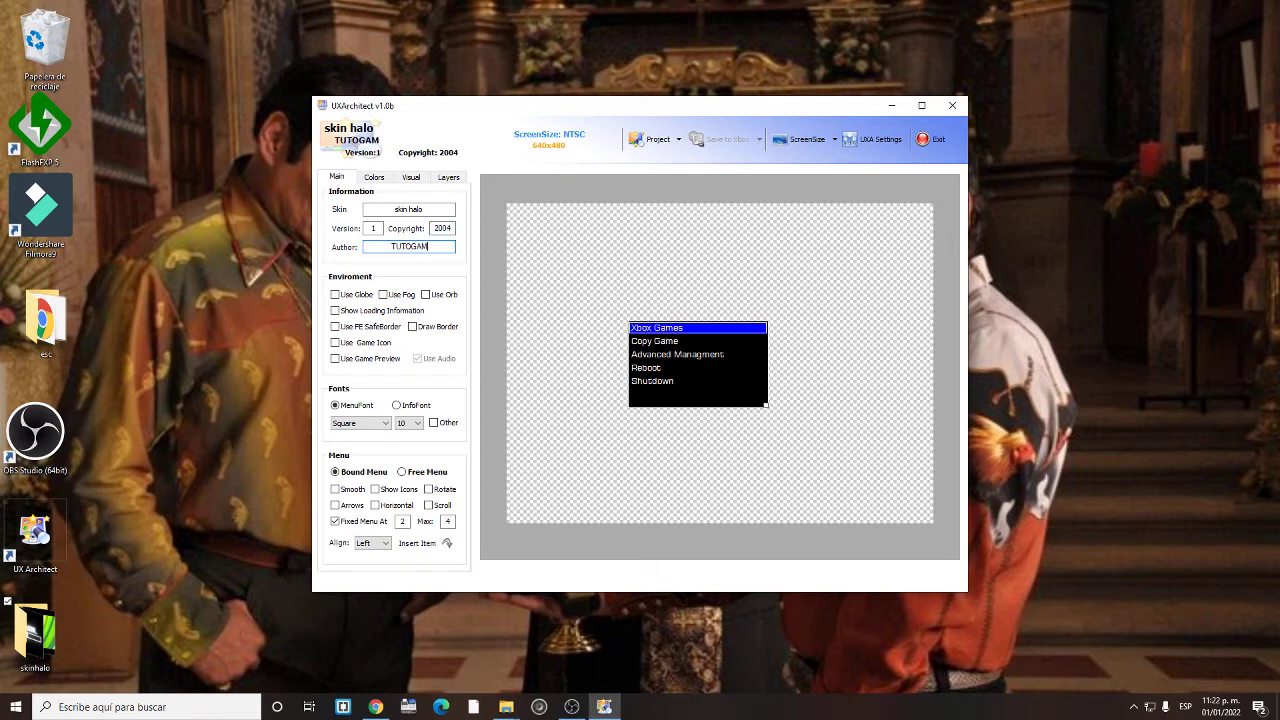
text(ESTV)
Move the menu block to the lower middle of the skin canvas
drag(757, 402, 772, 490)
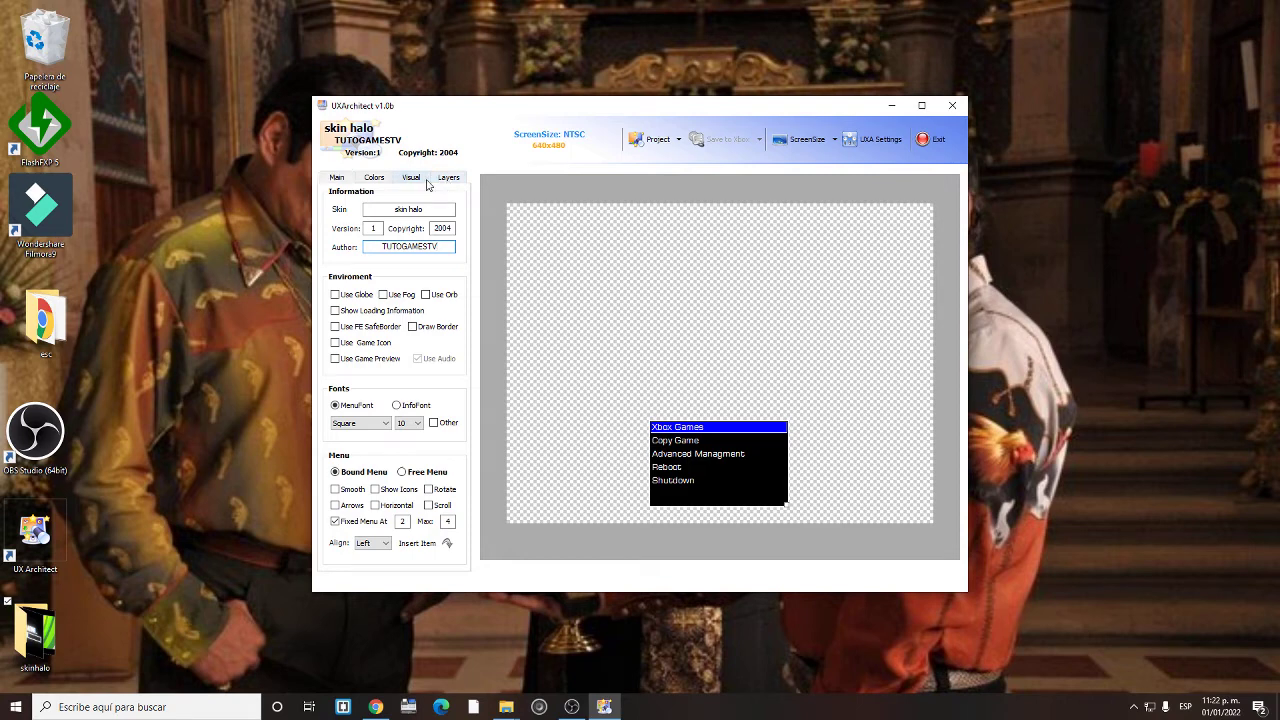
Load fondo.wmv from the skinhalo desktop folder as the skin's background video
click(411, 177)
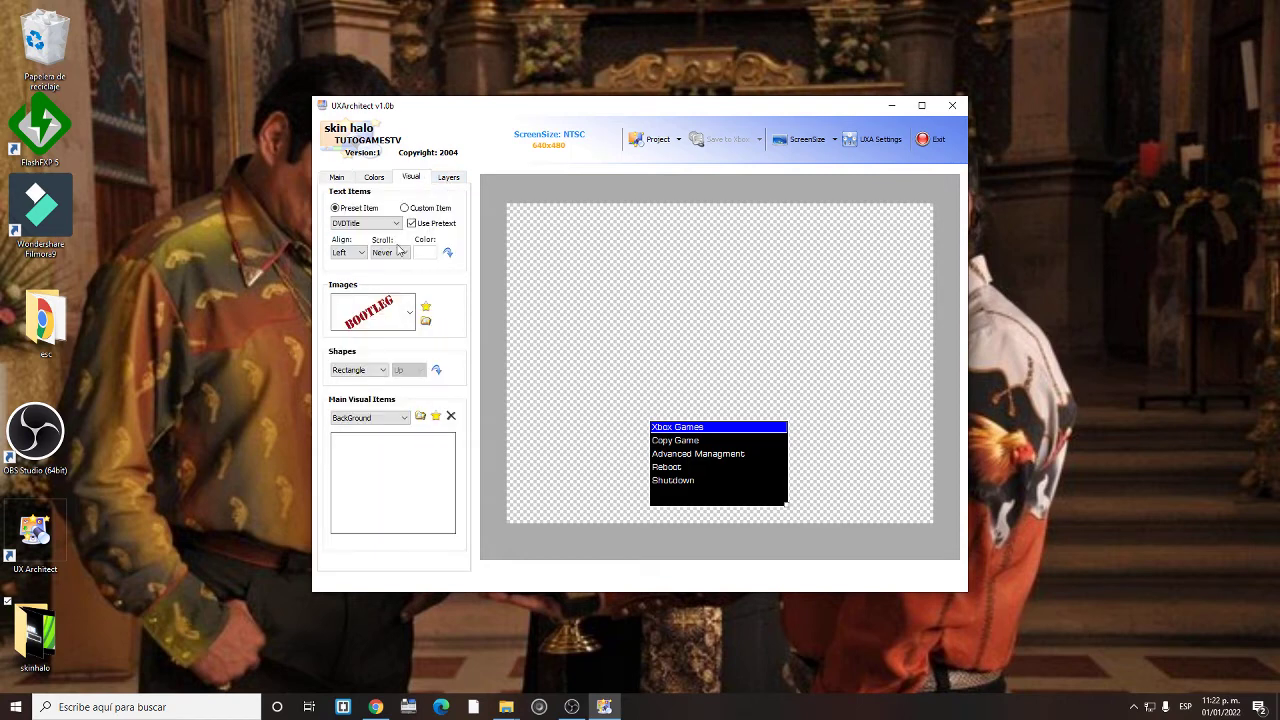
click(421, 418)
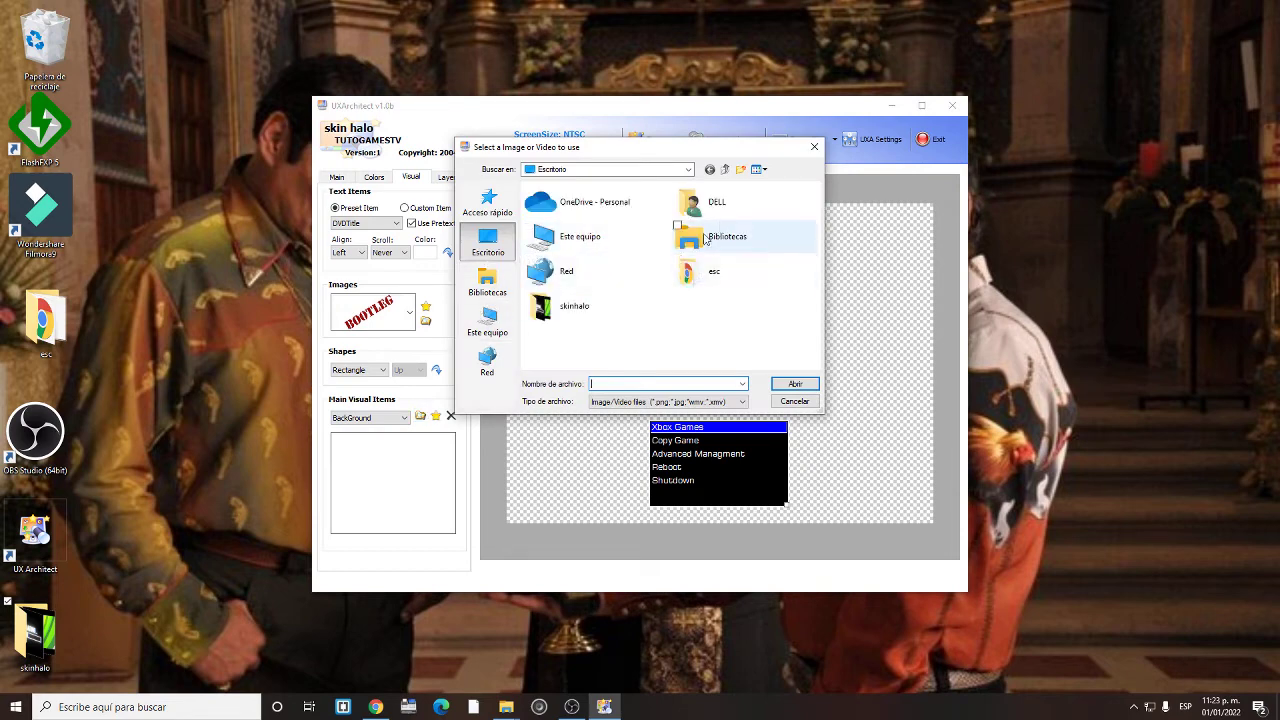
double_click(583, 315)
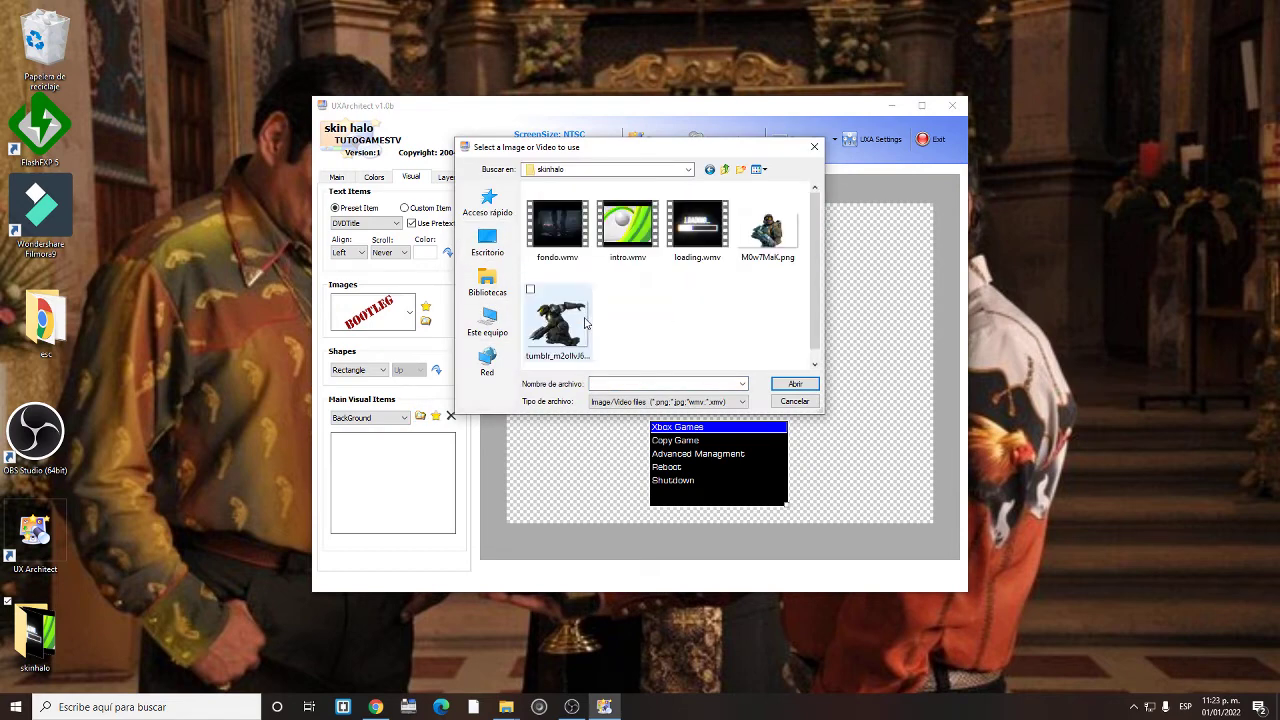
click(576, 249)
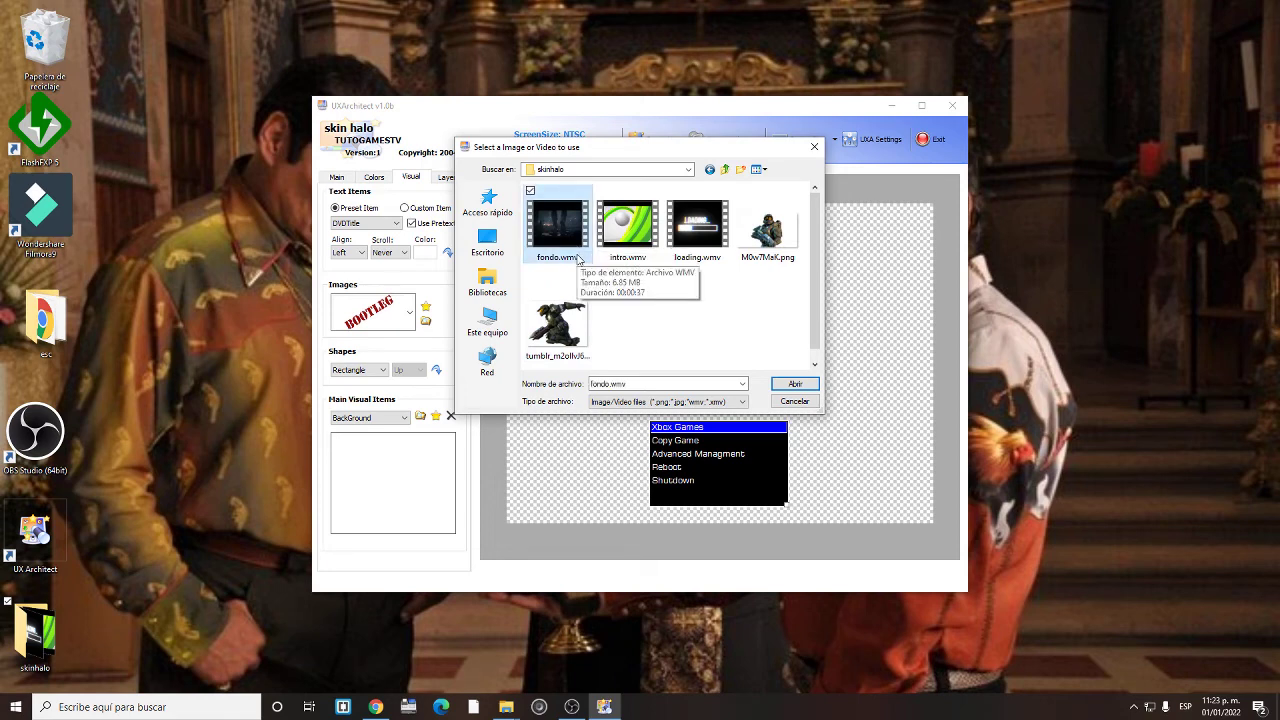
click(790, 385)
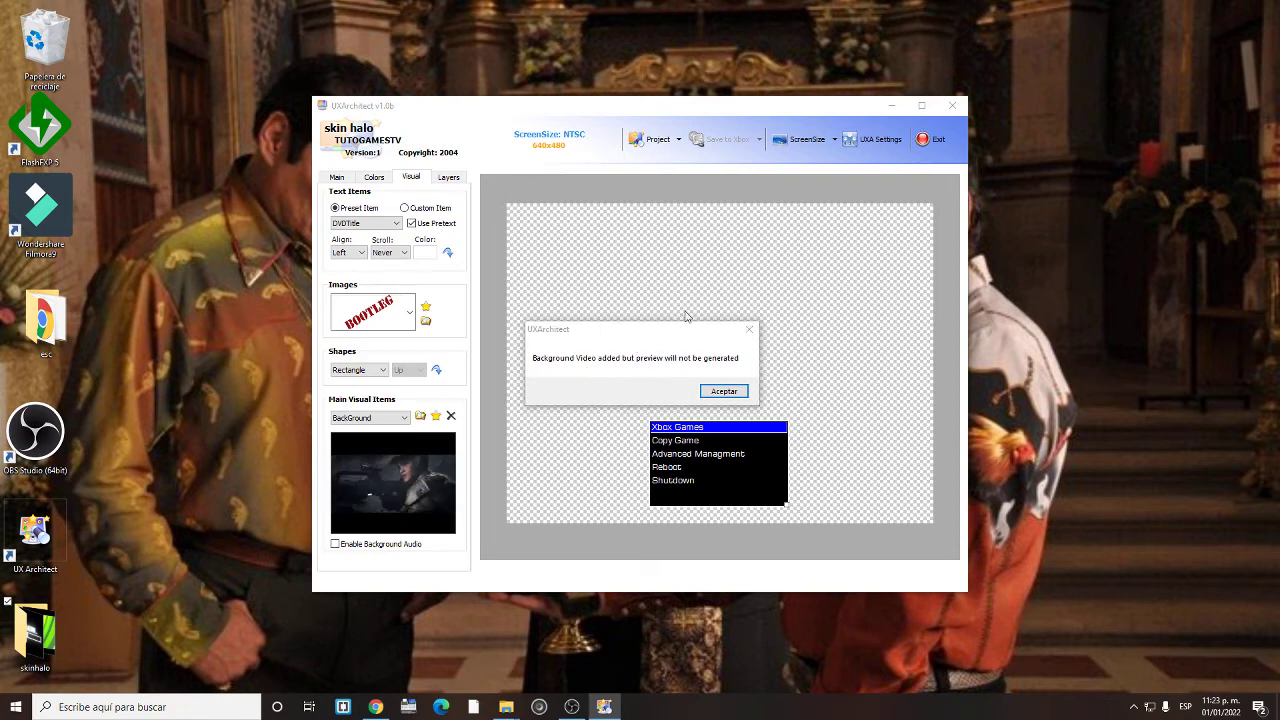
click(722, 389)
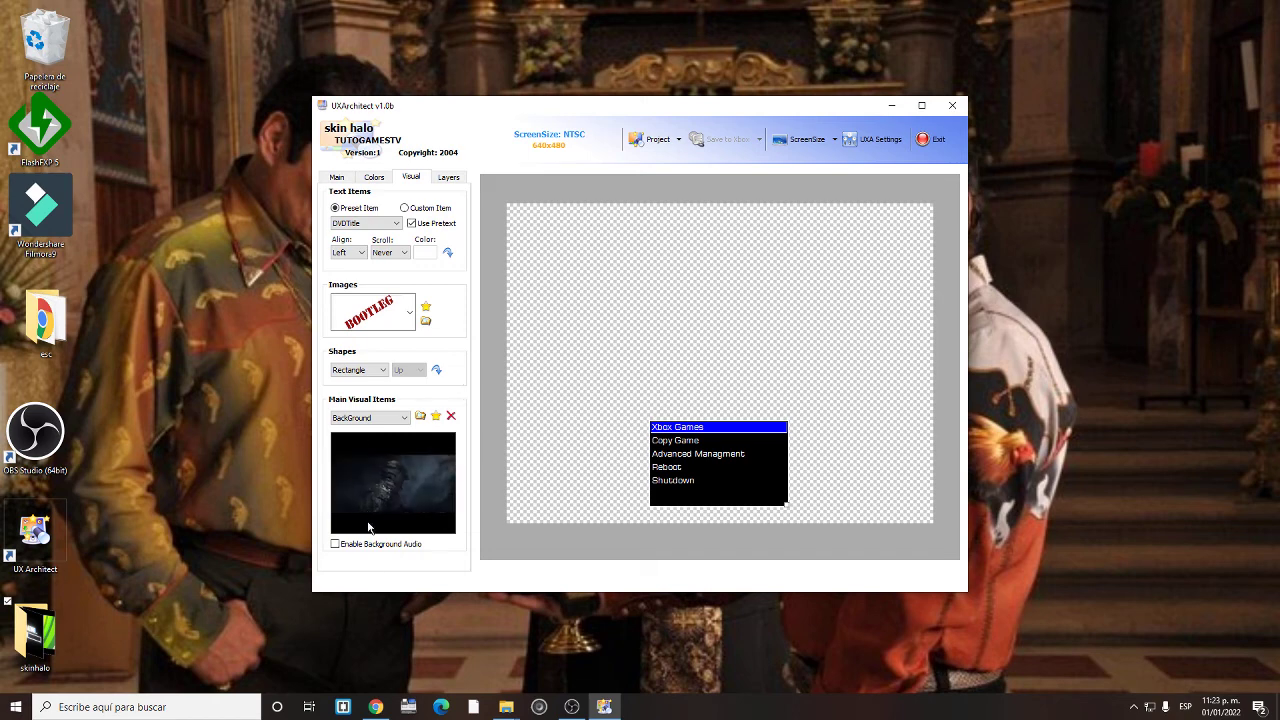
Enable the background audio for the BackGround video
click(335, 545)
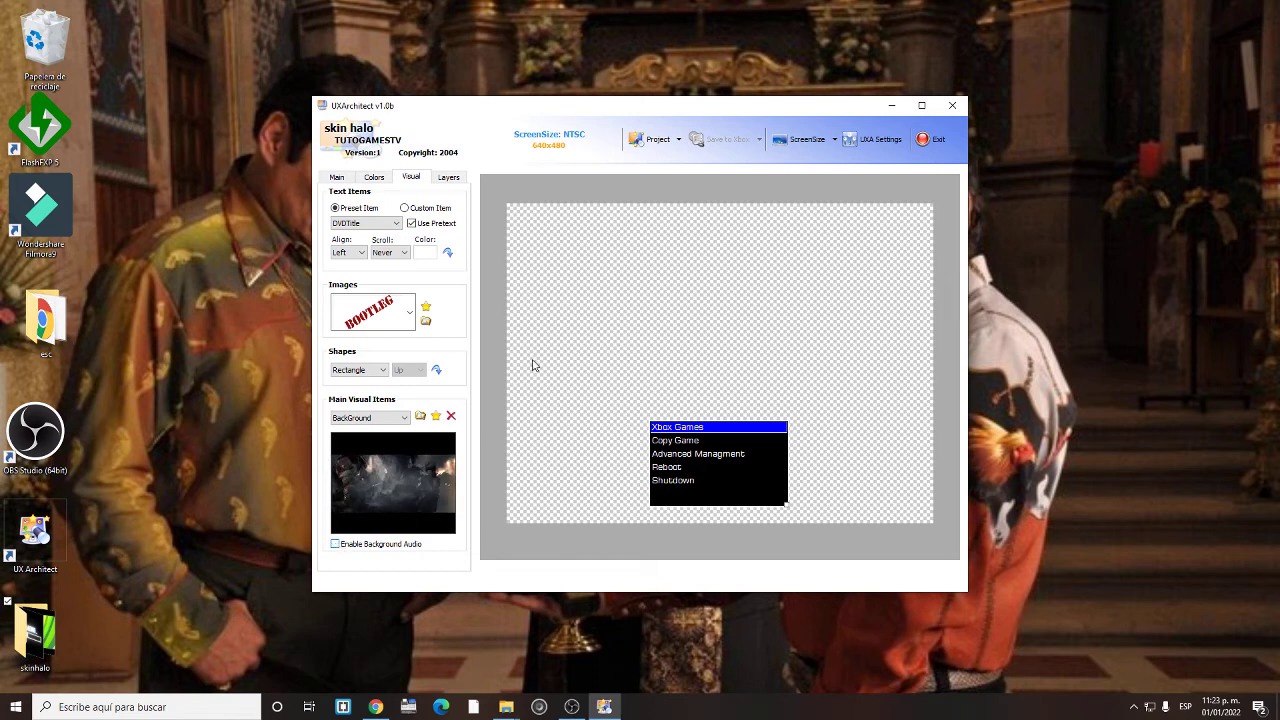
click(335, 545)
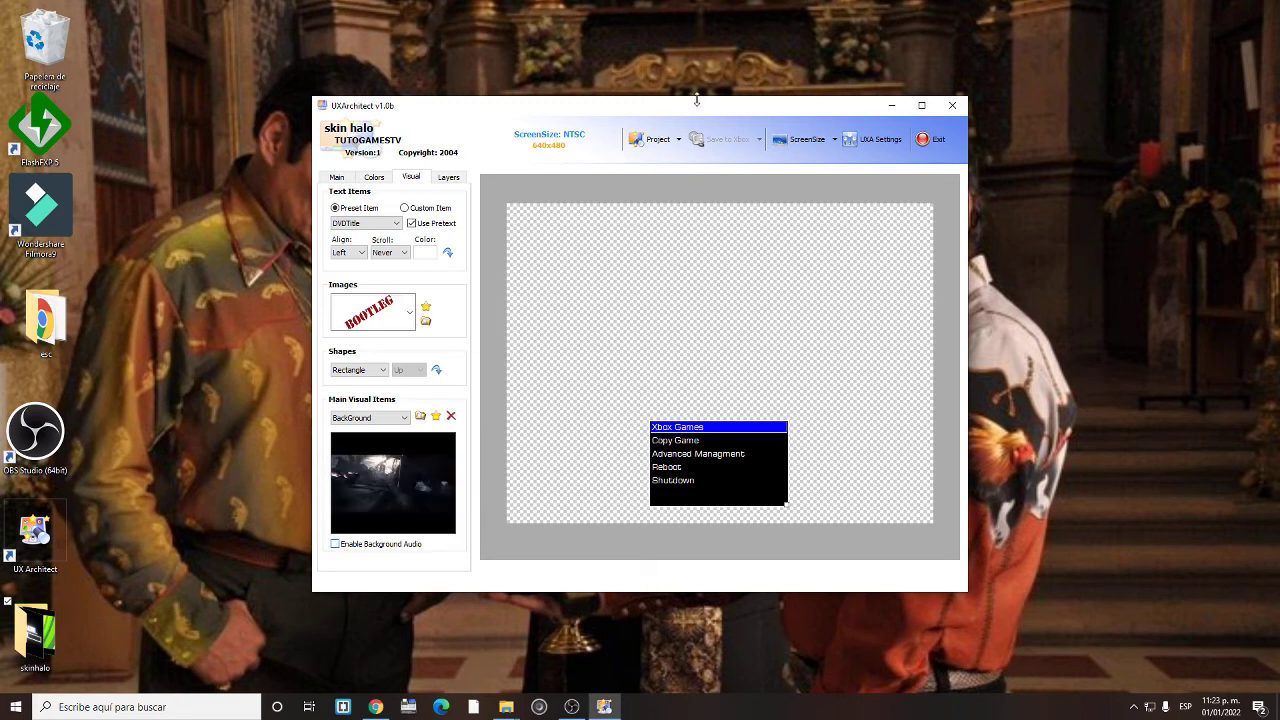
click(401, 419)
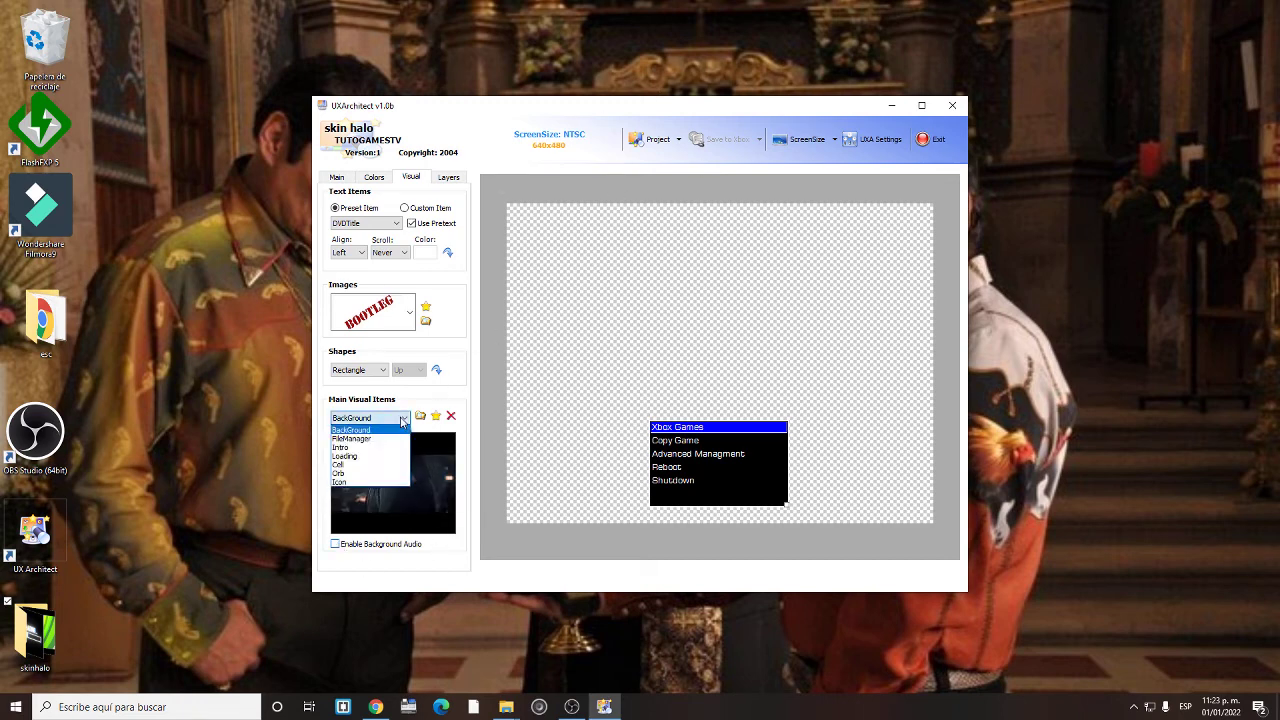
click(365, 430)
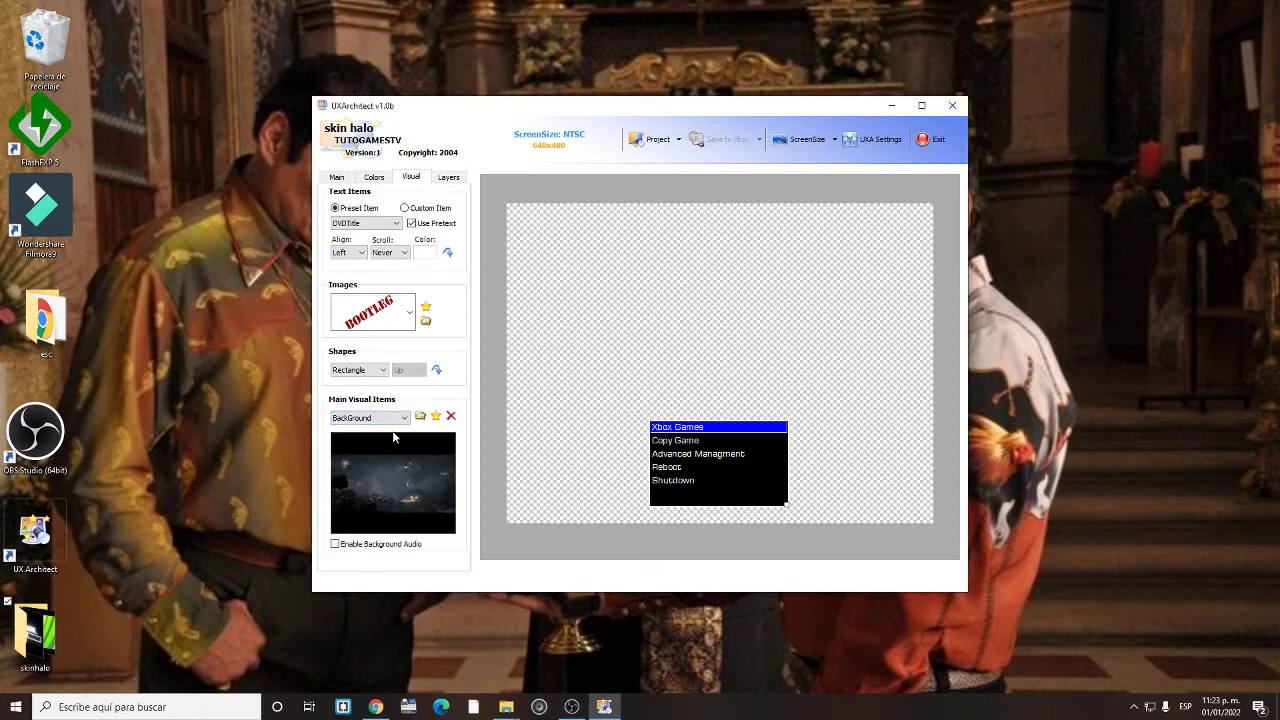
click(336, 545)
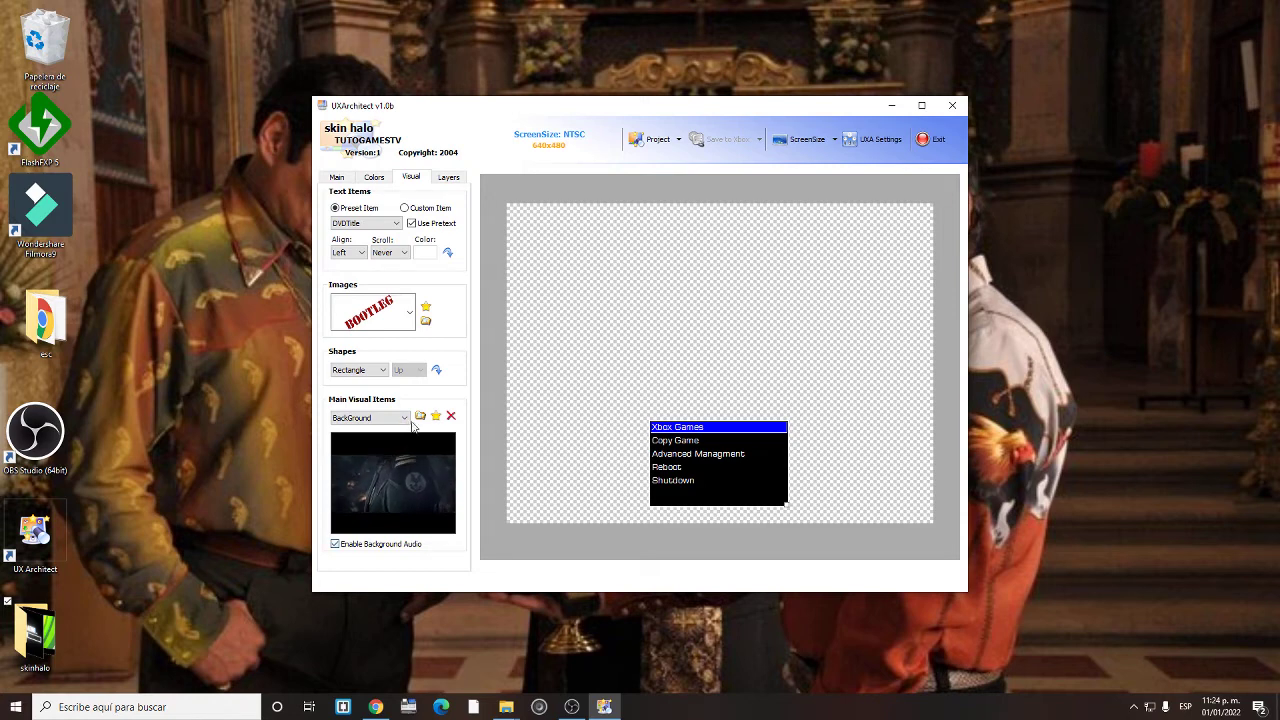
Load intro.wmv from the skinhalo folder as the skin's Intro video
click(378, 418)
click(375, 448)
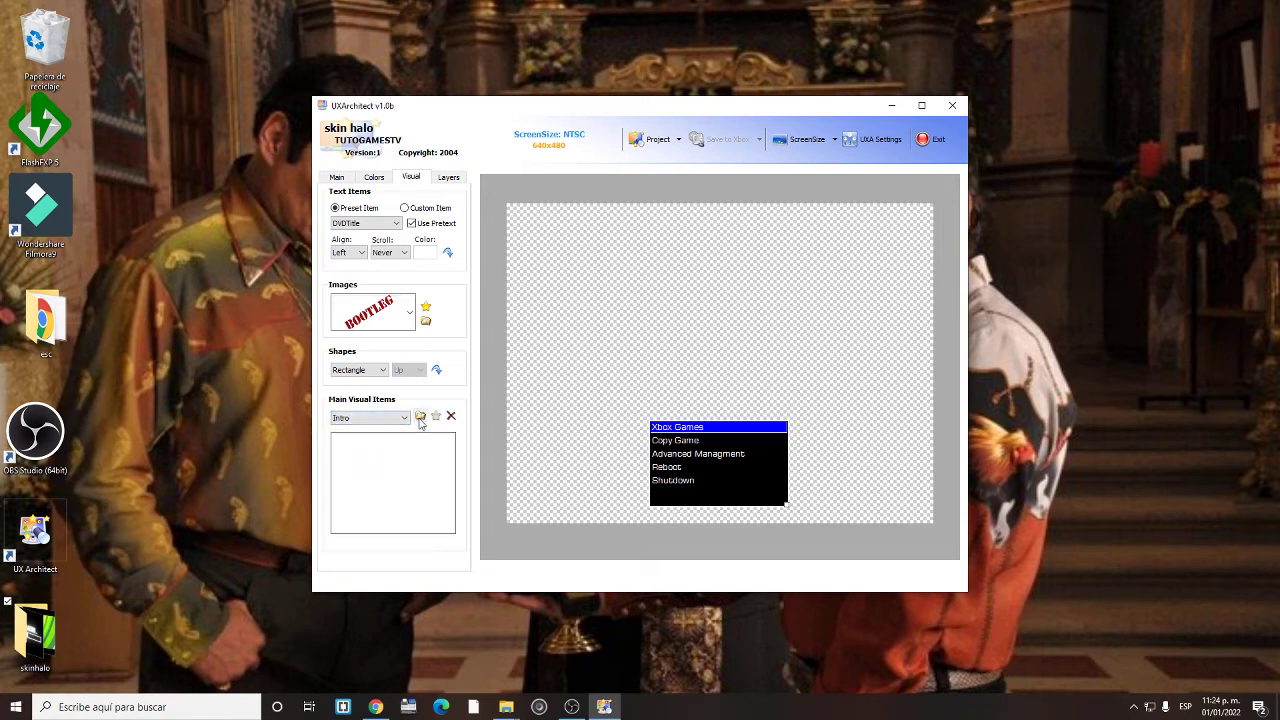
click(420, 417)
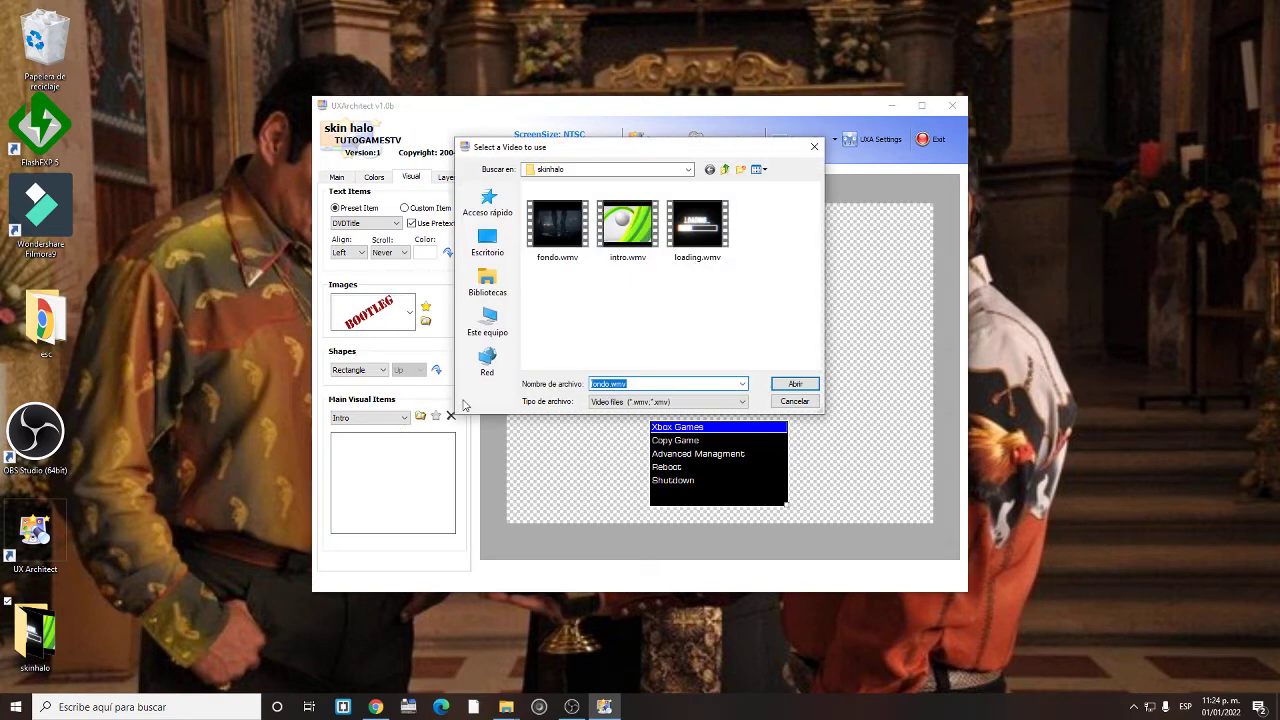
click(628, 228)
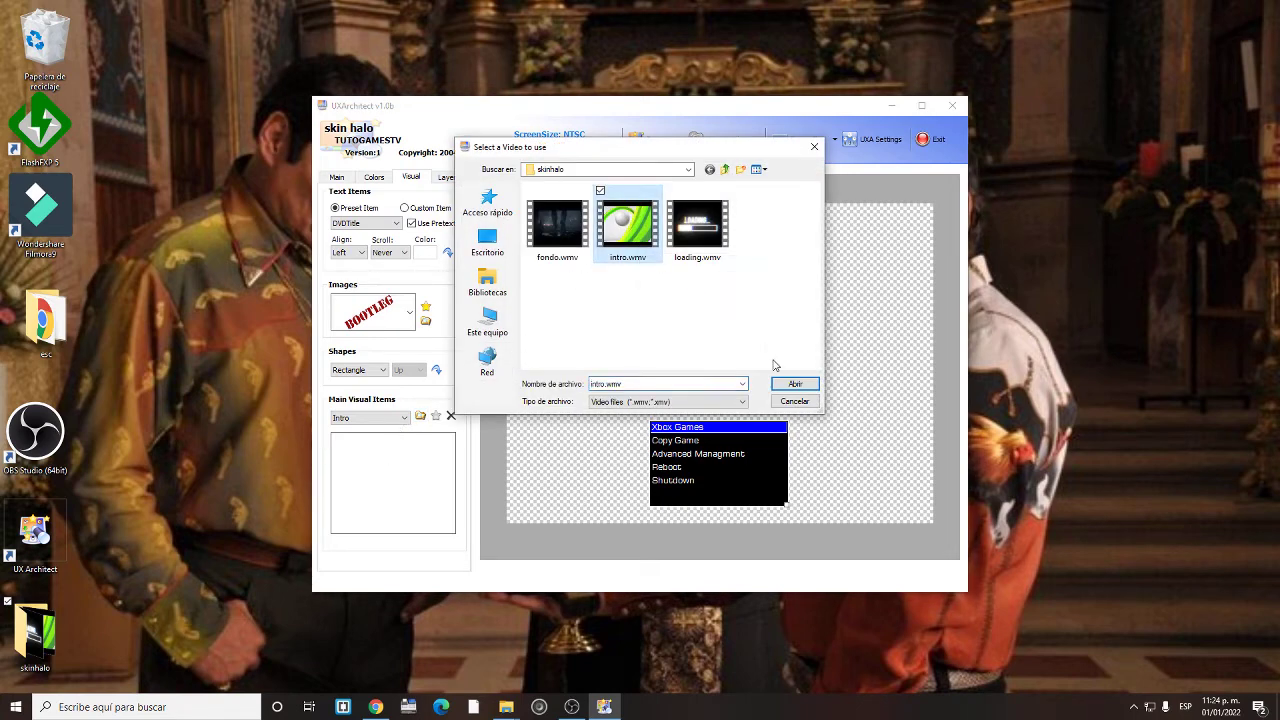
click(793, 384)
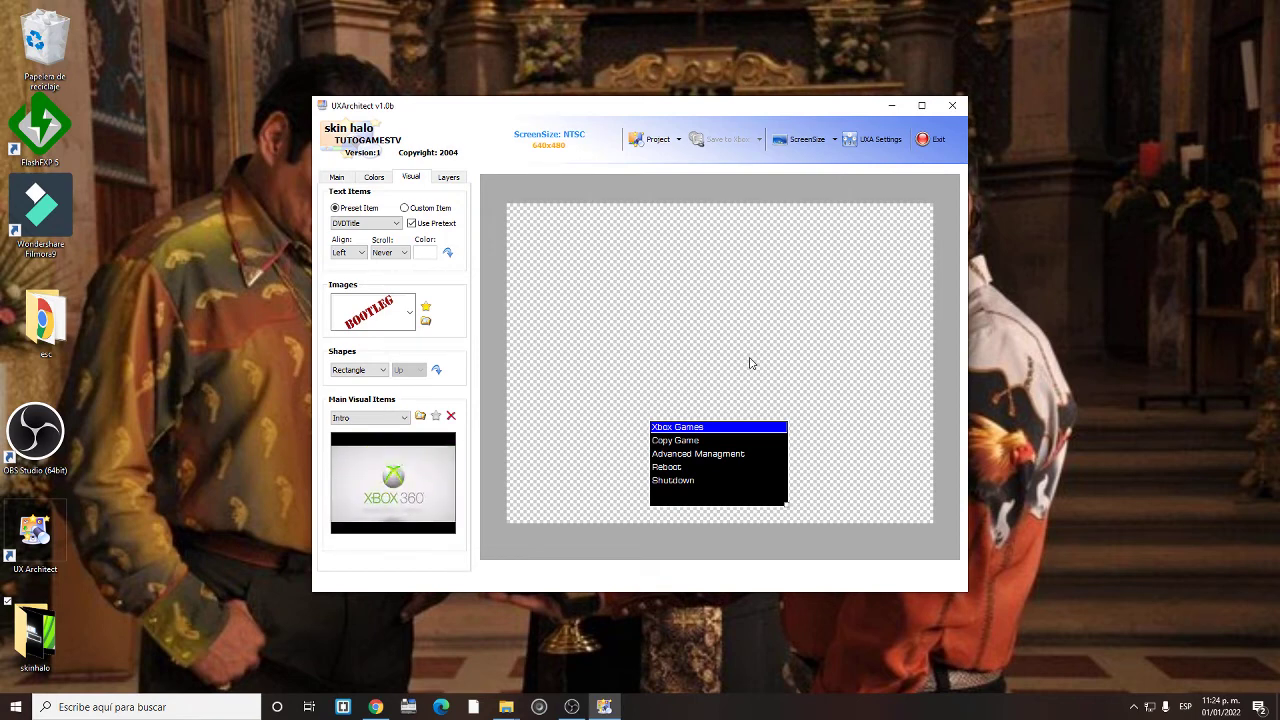
Load loading.wmv from the skinhalo folder as the skin's Loading video
click(404, 417)
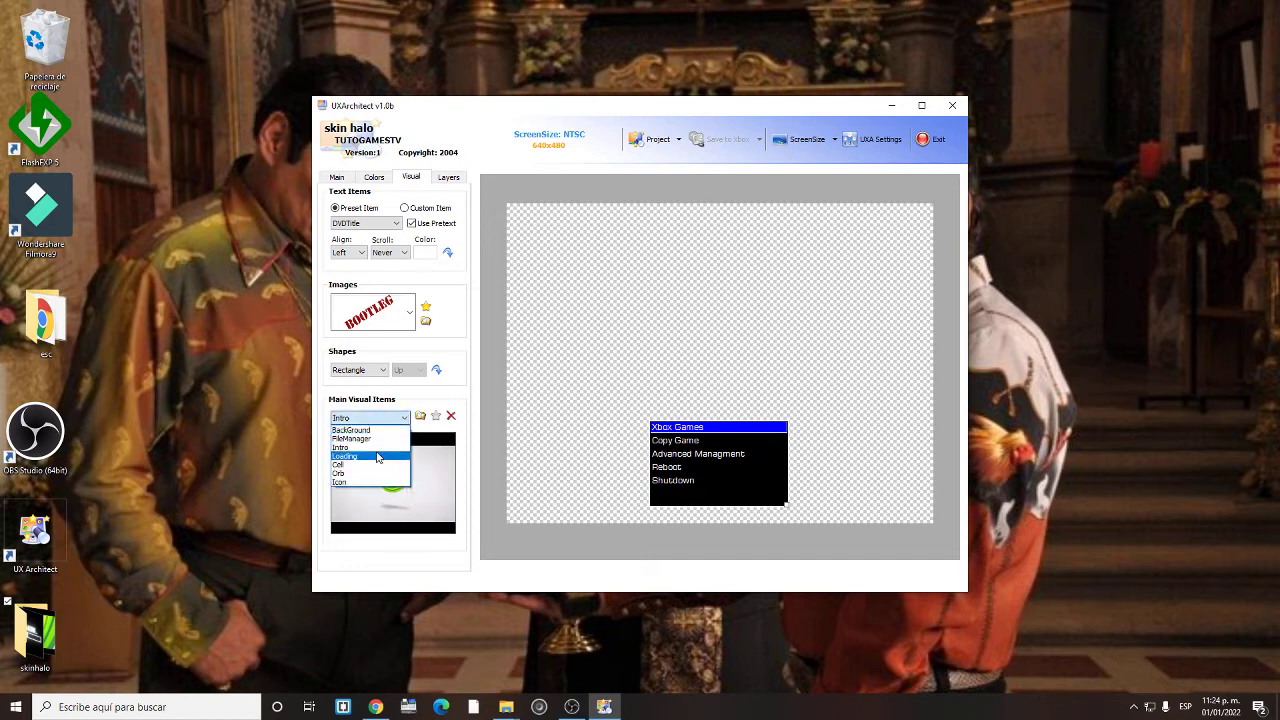
click(401, 457)
click(419, 417)
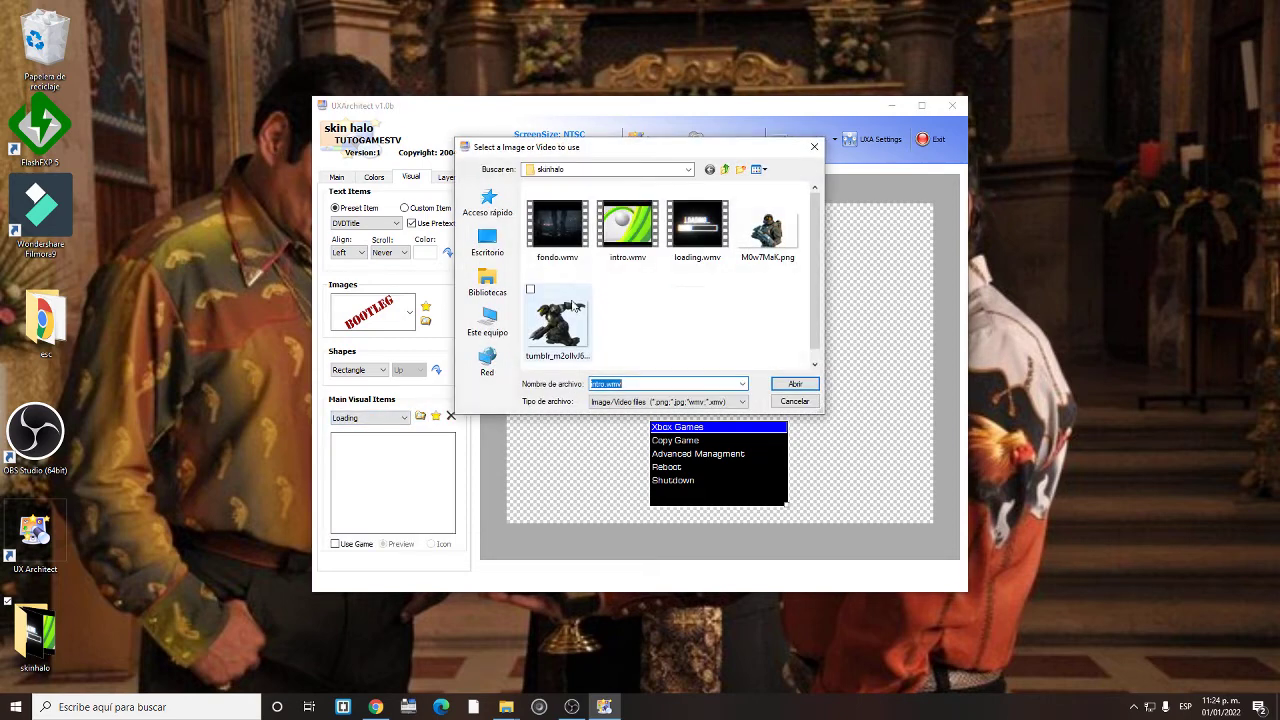
click(697, 225)
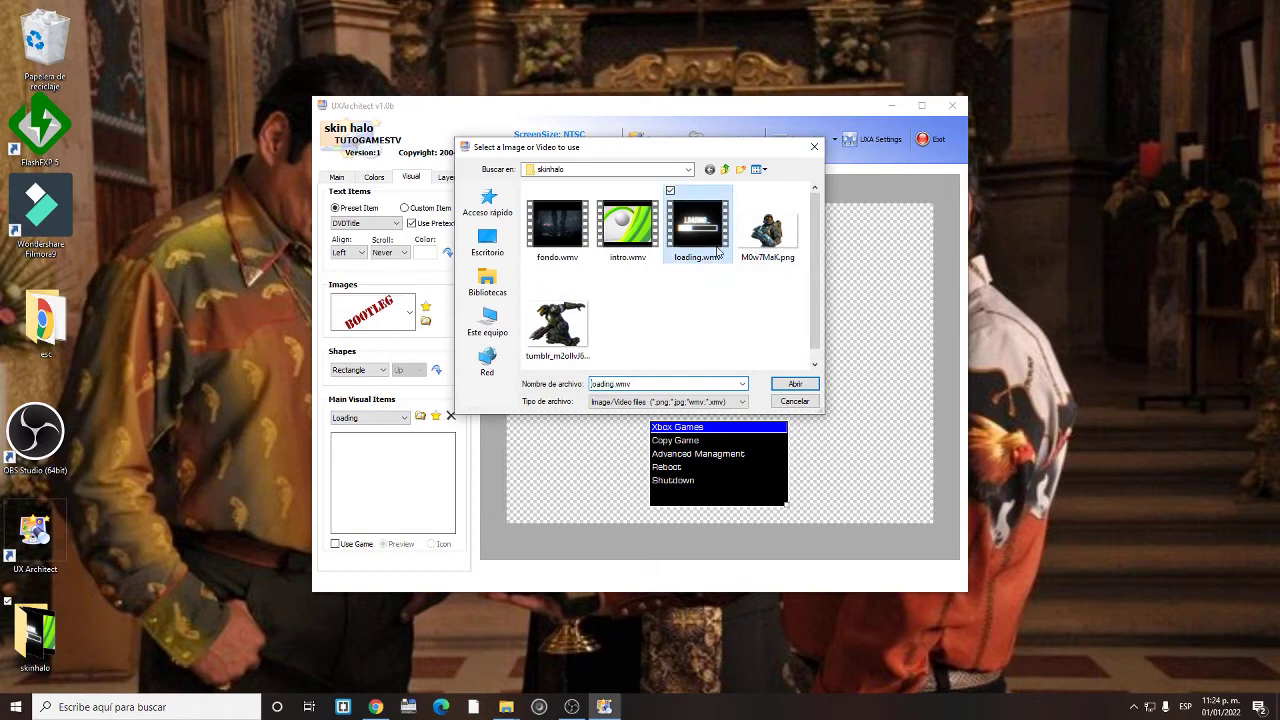
click(795, 384)
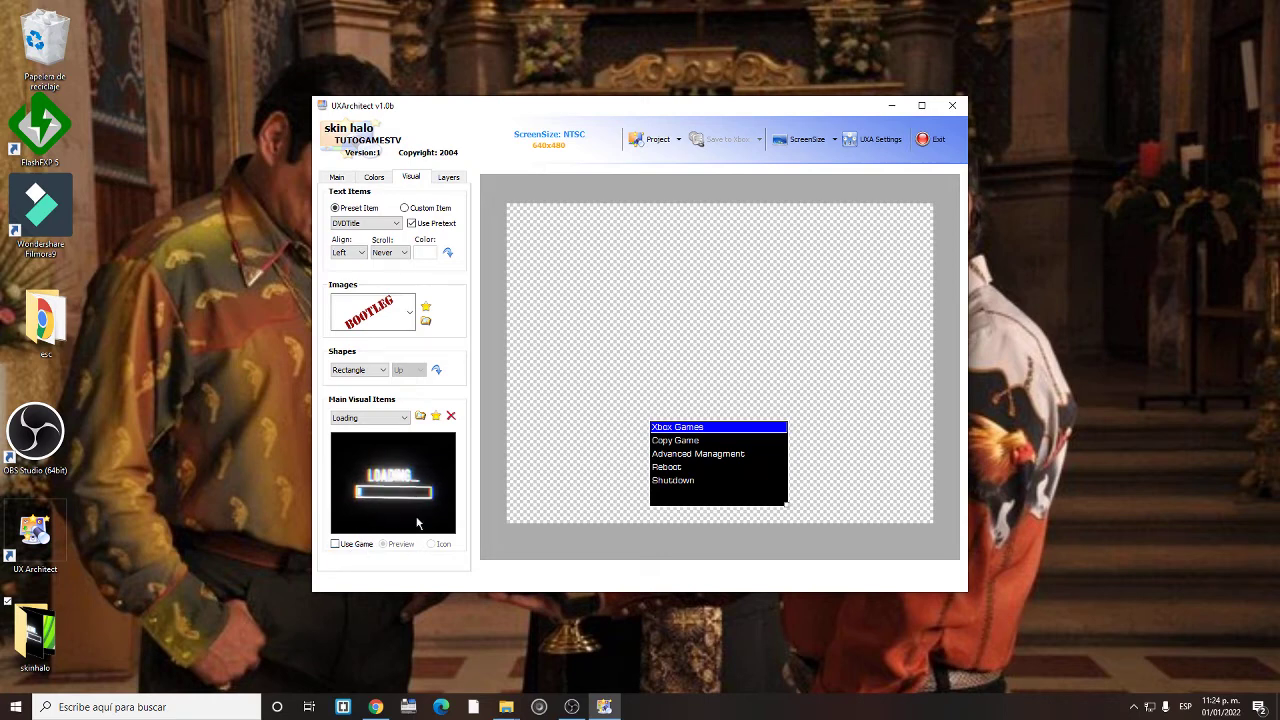
click(403, 418)
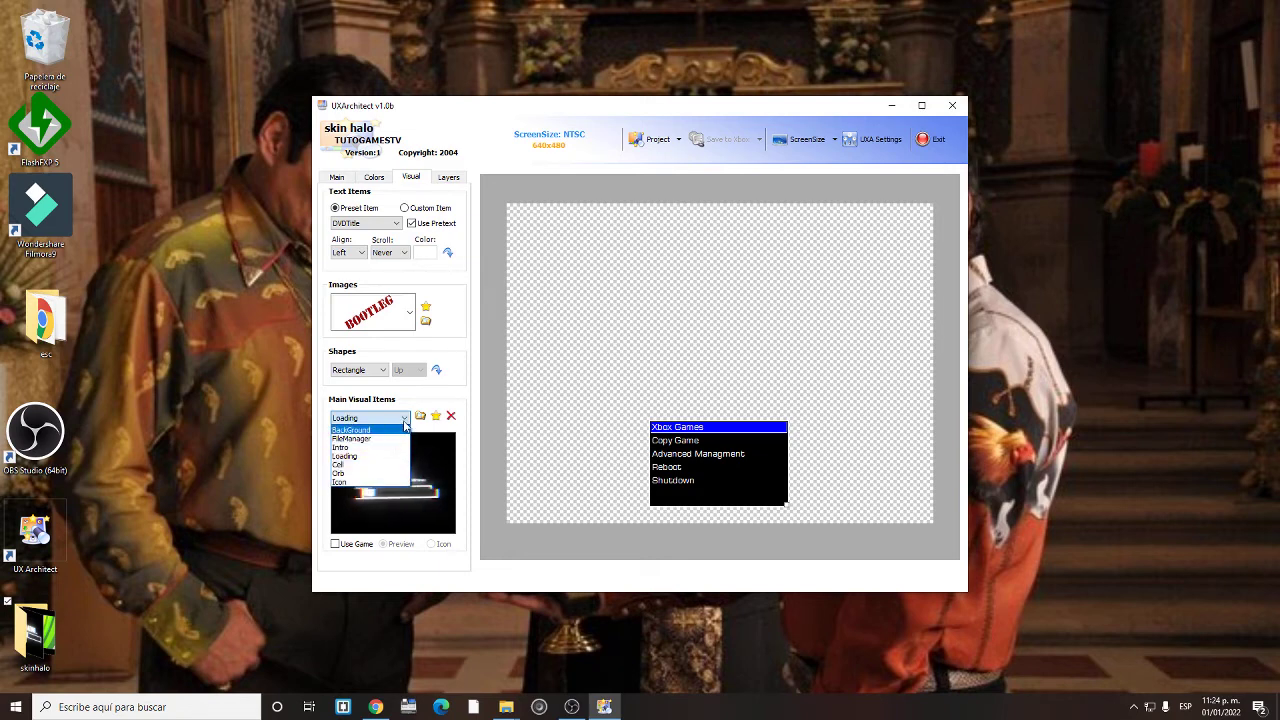
click(404, 418)
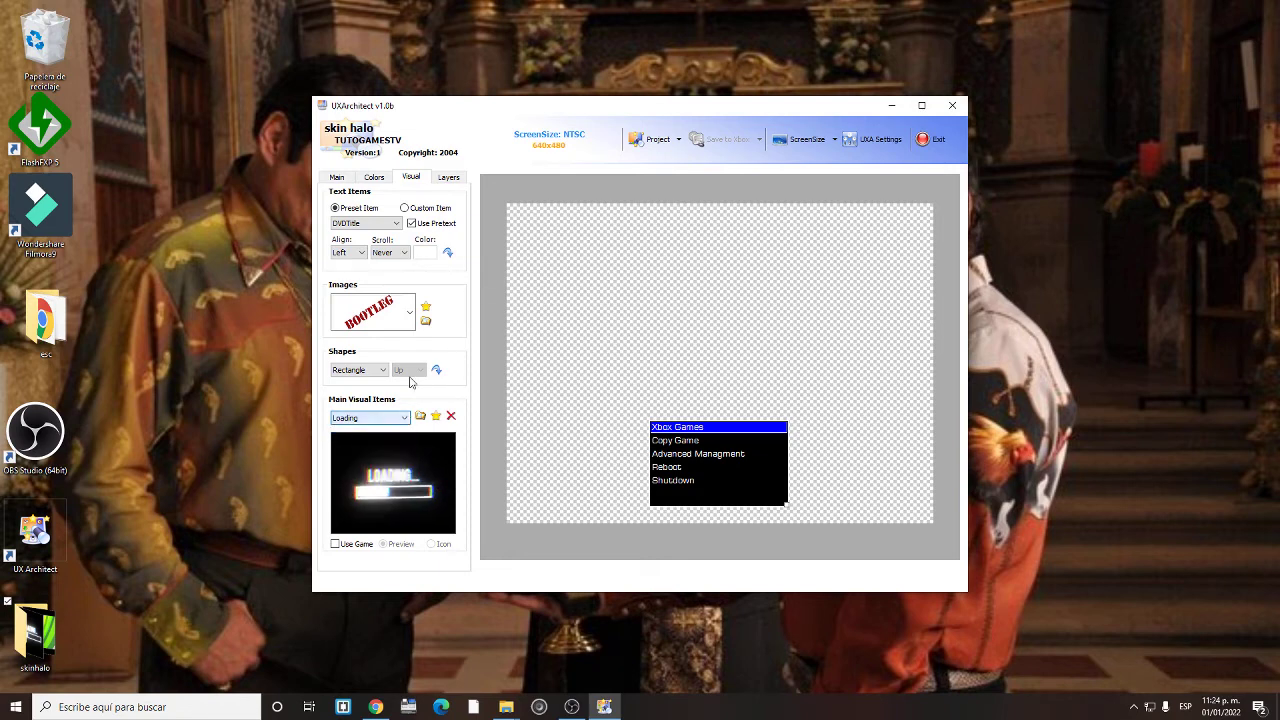
Insert the black rounded bar from the preset images onto the skin canvas
click(410, 318)
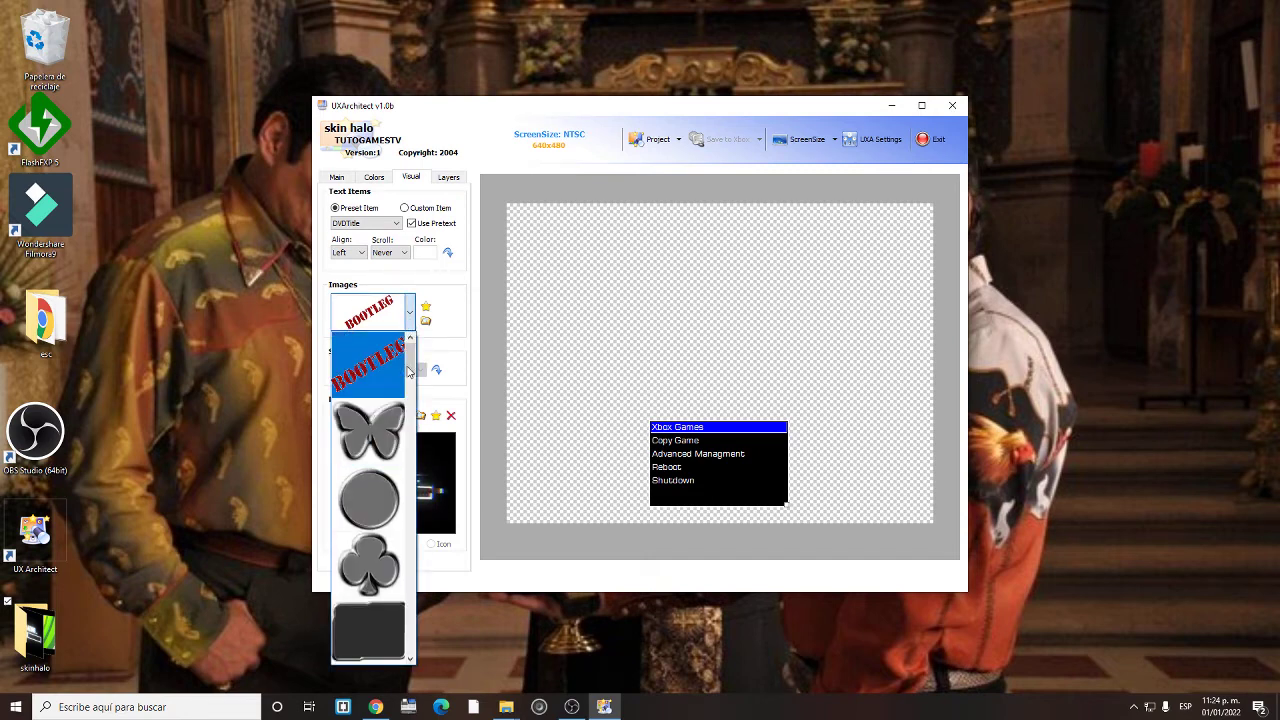
drag(408, 372, 404, 510)
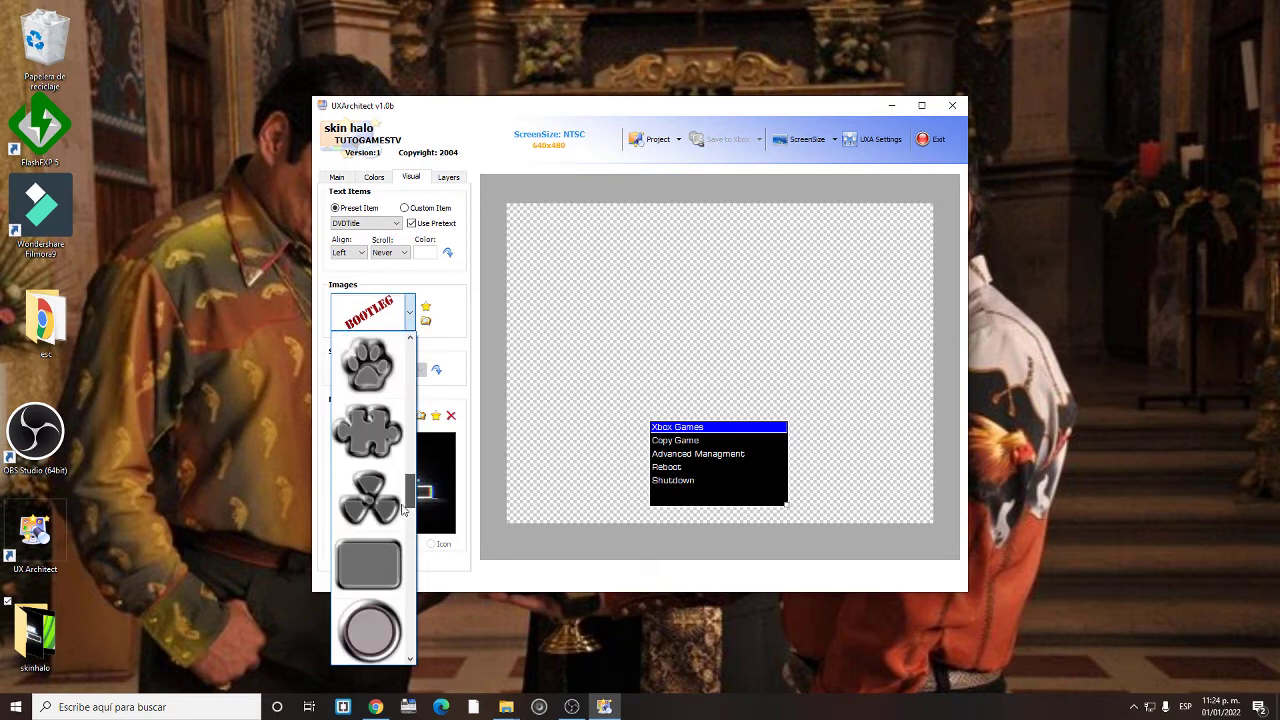
scroll(420, 498, down, 2)
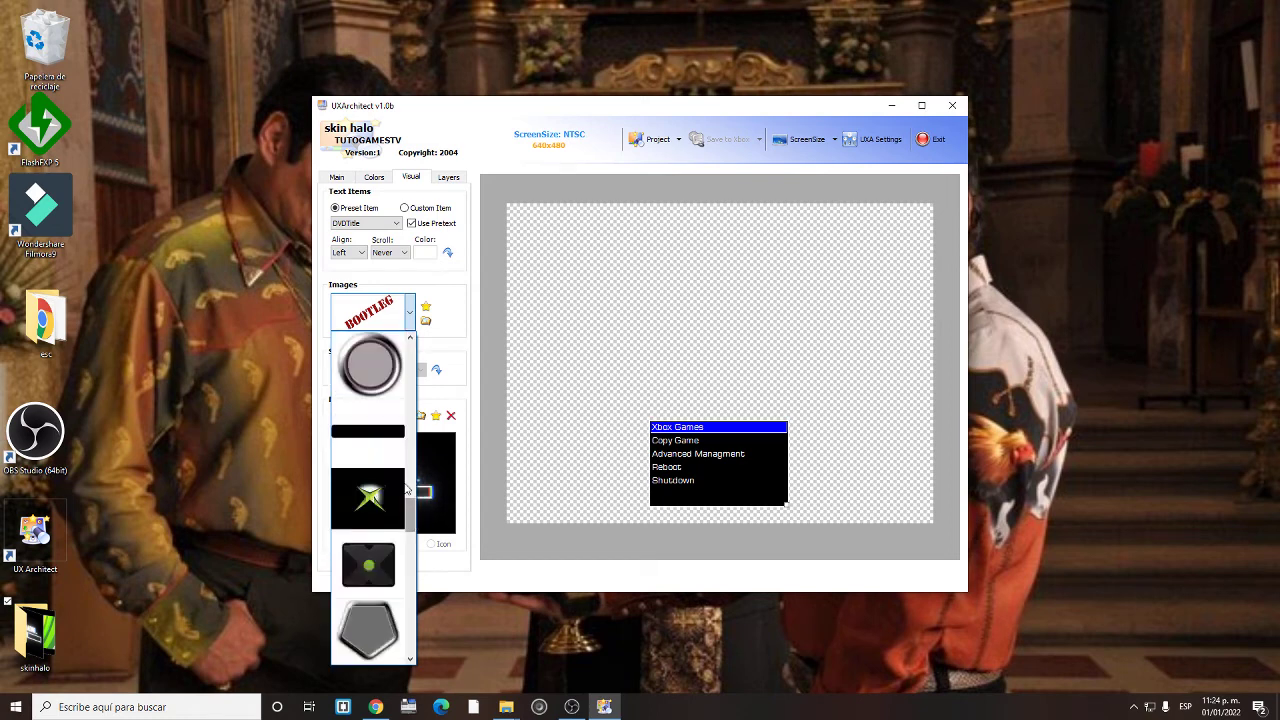
click(381, 436)
click(426, 306)
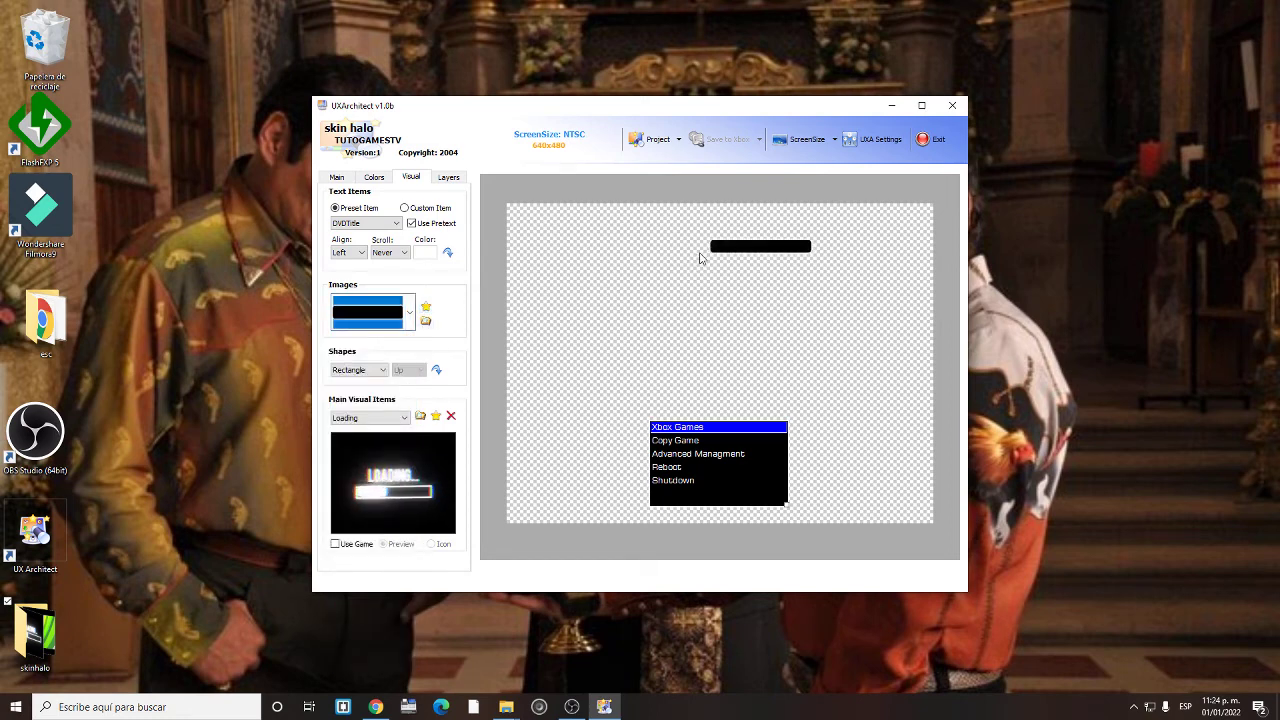
Move the black bar to the canvas's upper-left corner and enlarge it to about 207 wide by 37 high
drag(700, 258, 519, 213)
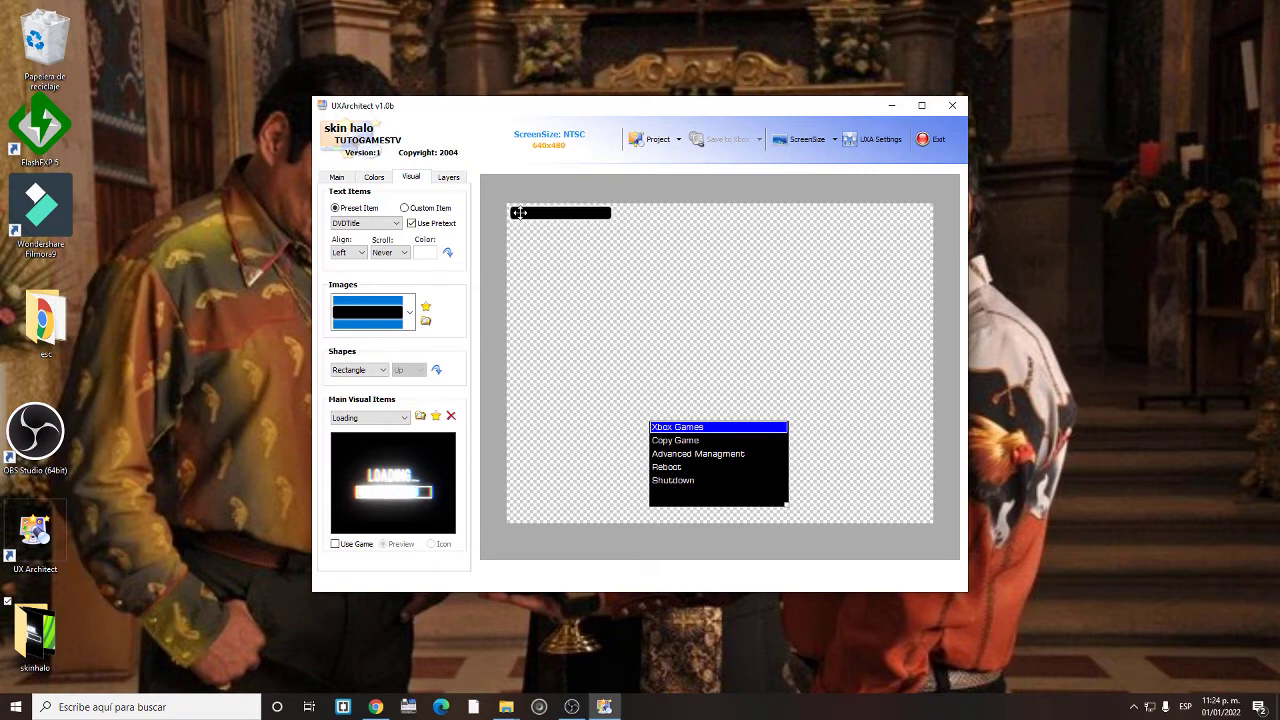
drag(617, 226, 645, 228)
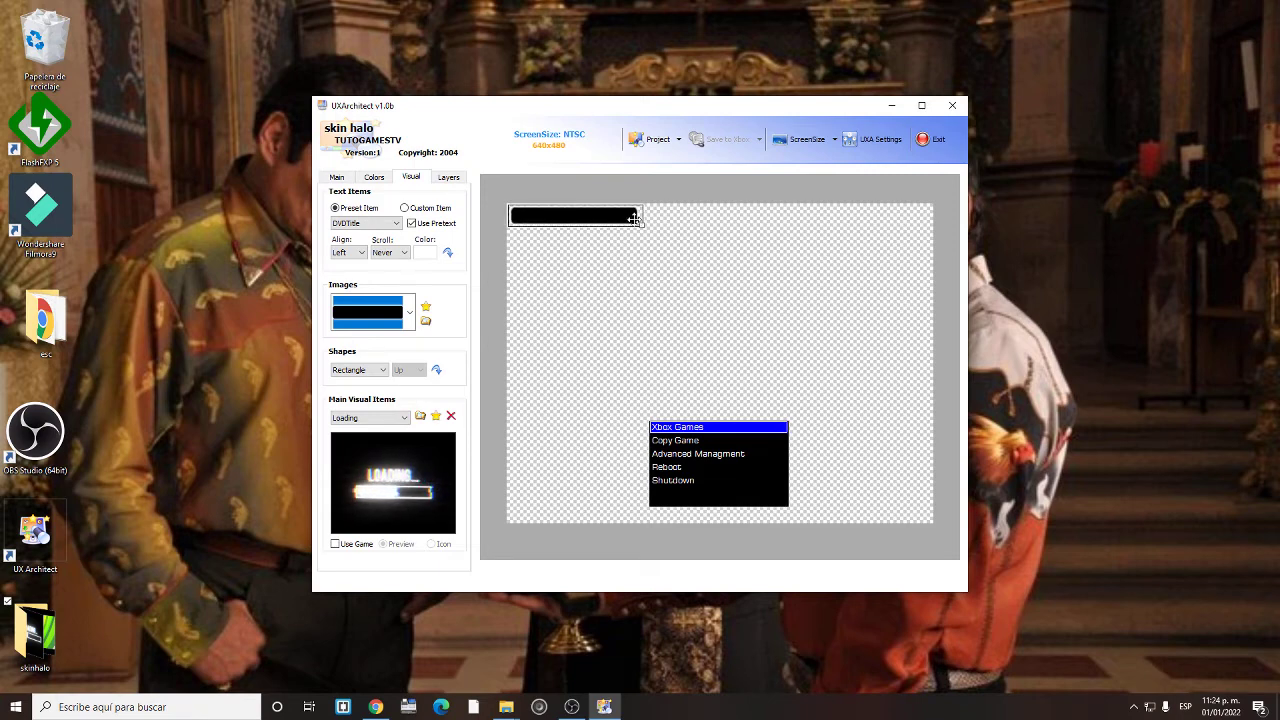
Set the black bar's opacity to 71 in its item properties
right_click(631, 220)
click(662, 263)
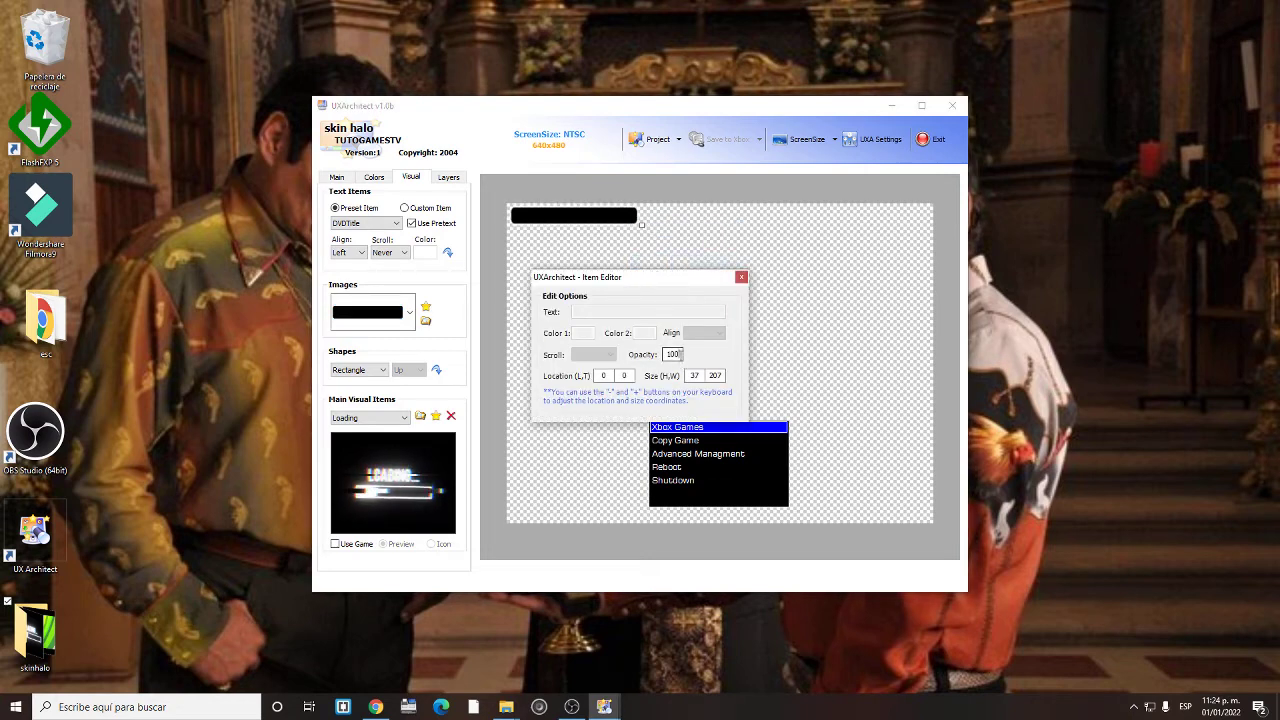
double_click(675, 354)
text(66)
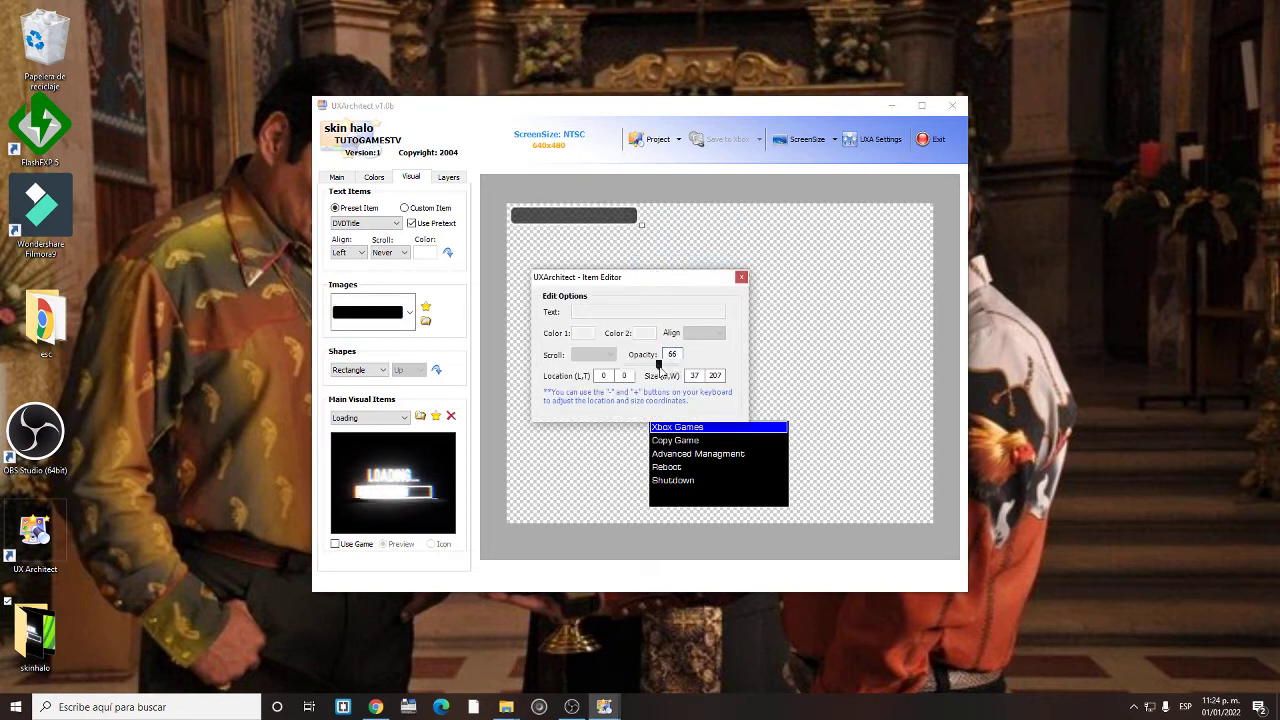
key(Up)
key(Up)
key(Up)
key(Up)
key(Up)
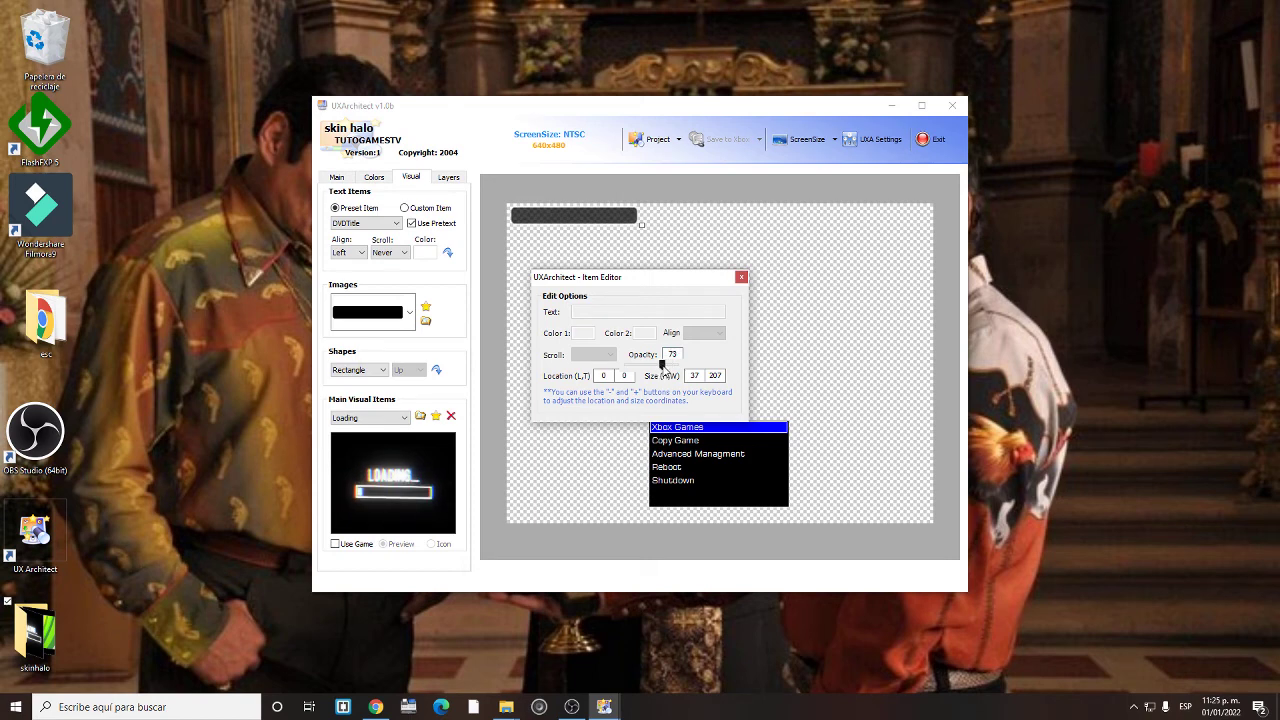
key(Down)
key(Down)
key(Down)
key(Down)
key(Down)
key(Down)
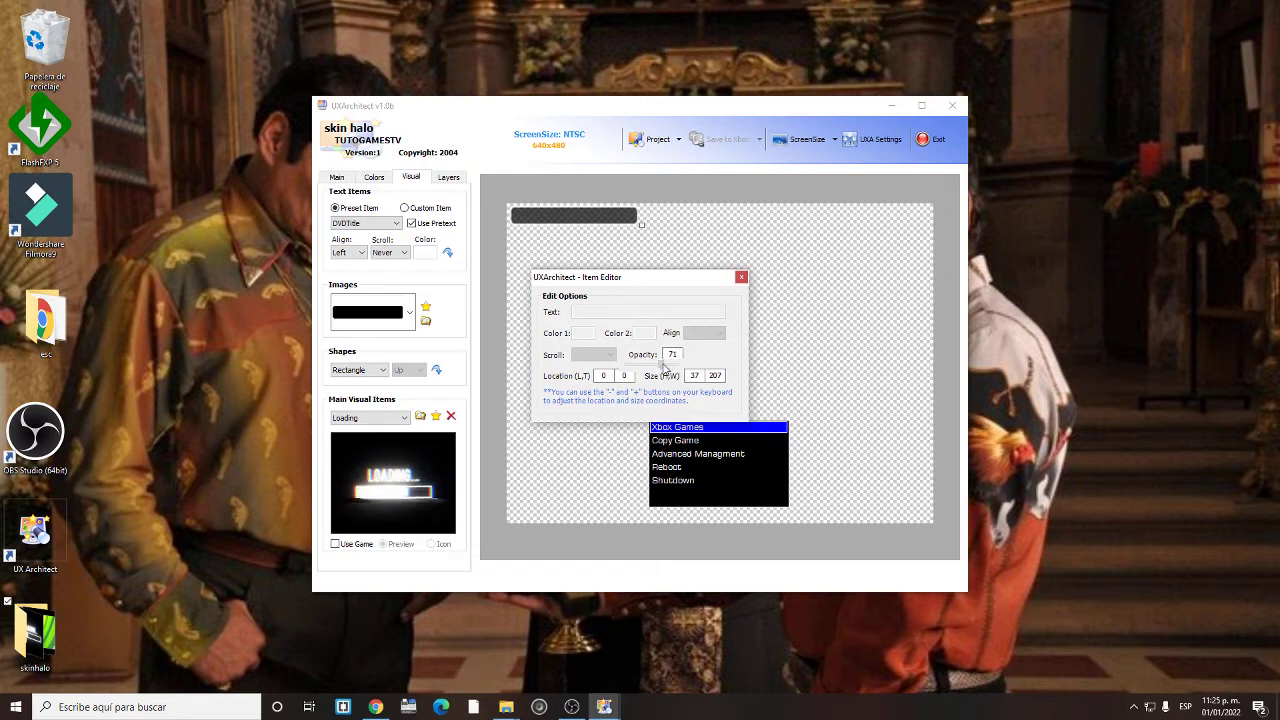
Lower the opacity of the black bar in the canvas's upper-left corner to 70 and close its item properties
scroll(662, 370, up, 1)
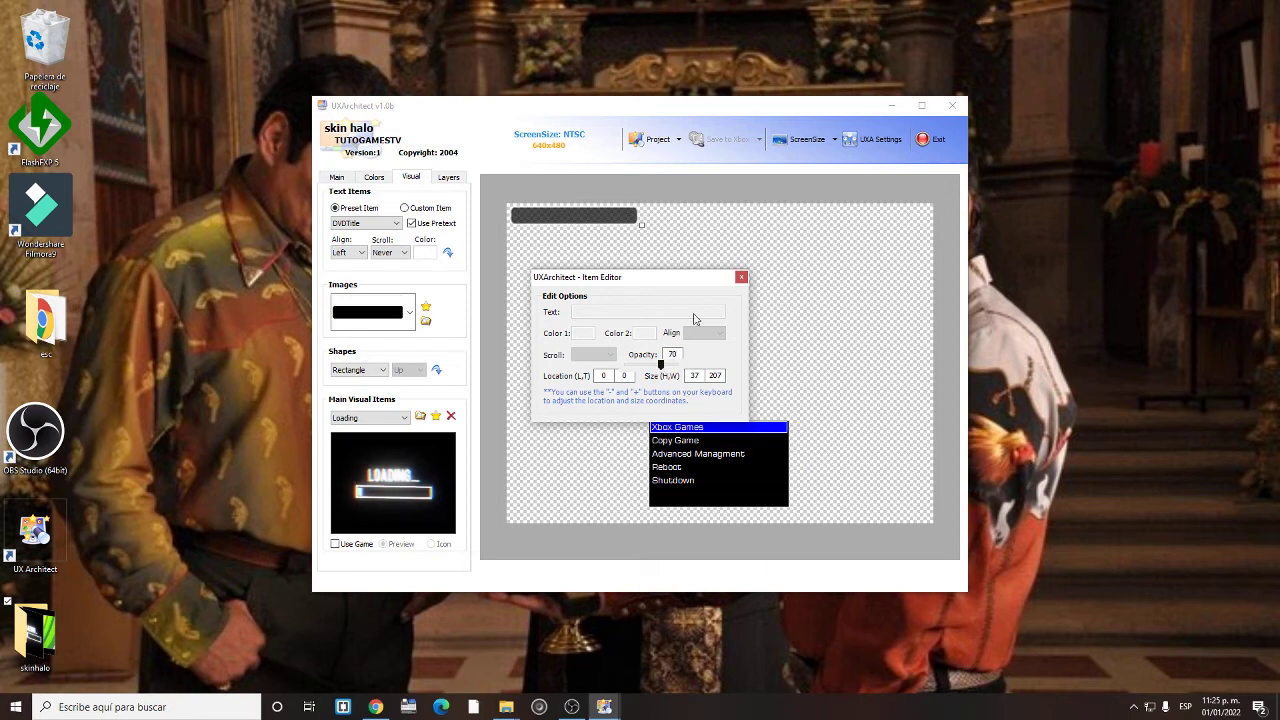
click(741, 277)
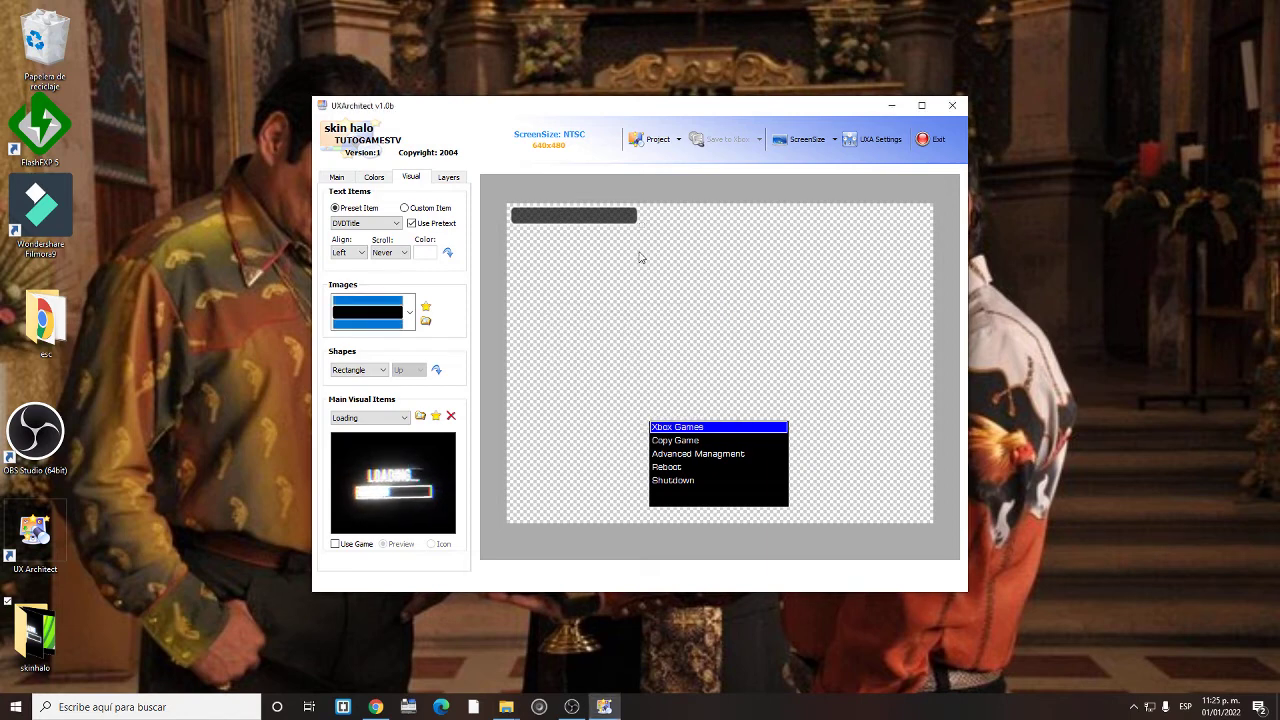
Add a second black bar directly below the first, about 267 wide by 35 high, and set its opacity to 70
drag(425, 310, 681, 247)
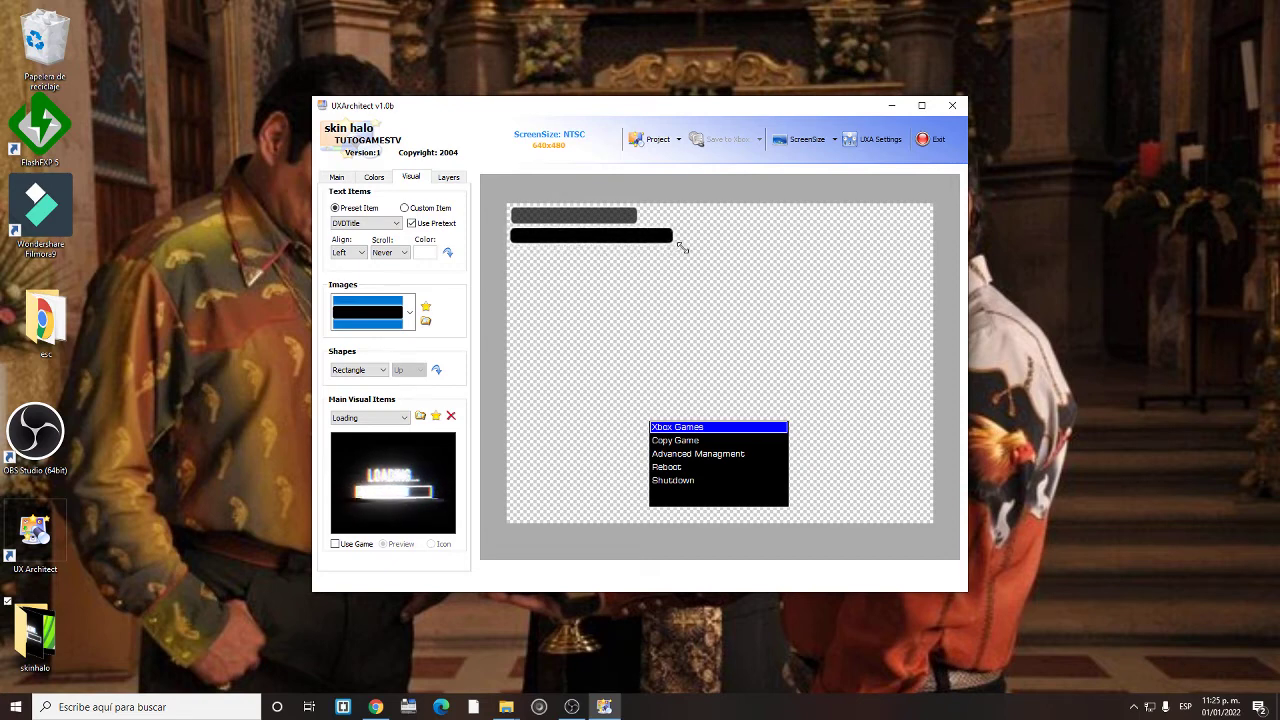
right_click(668, 238)
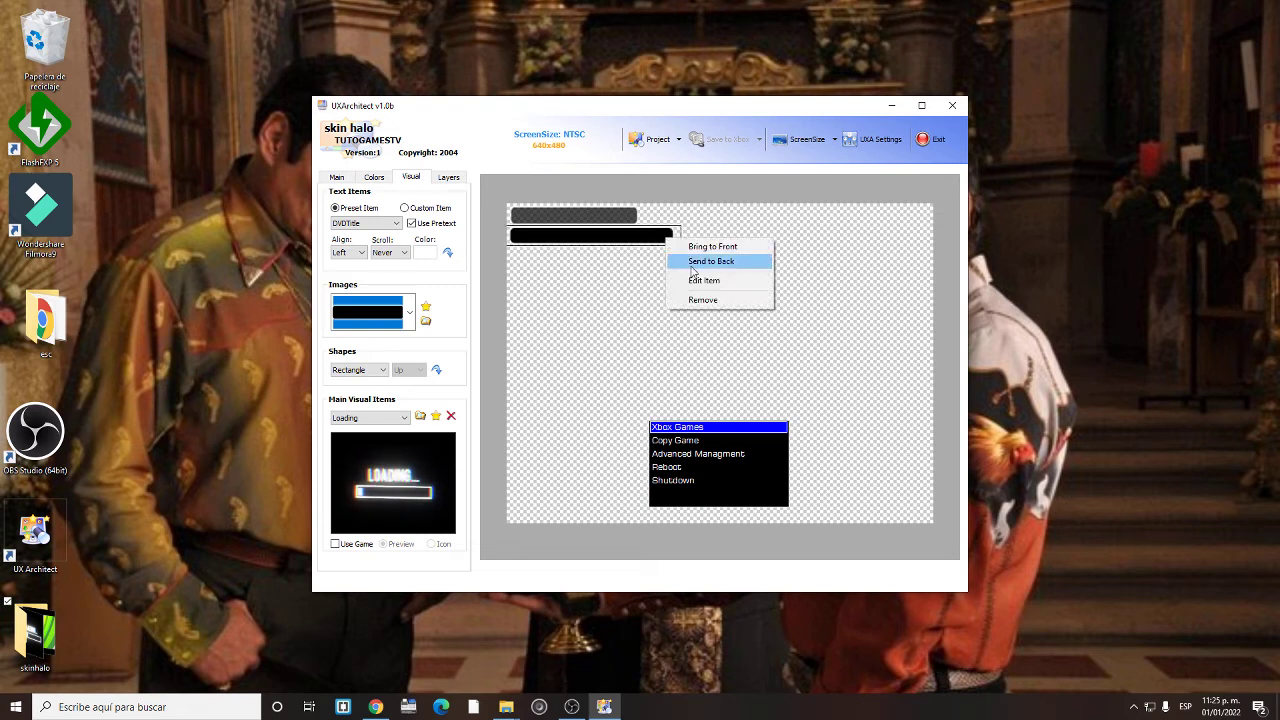
click(702, 280)
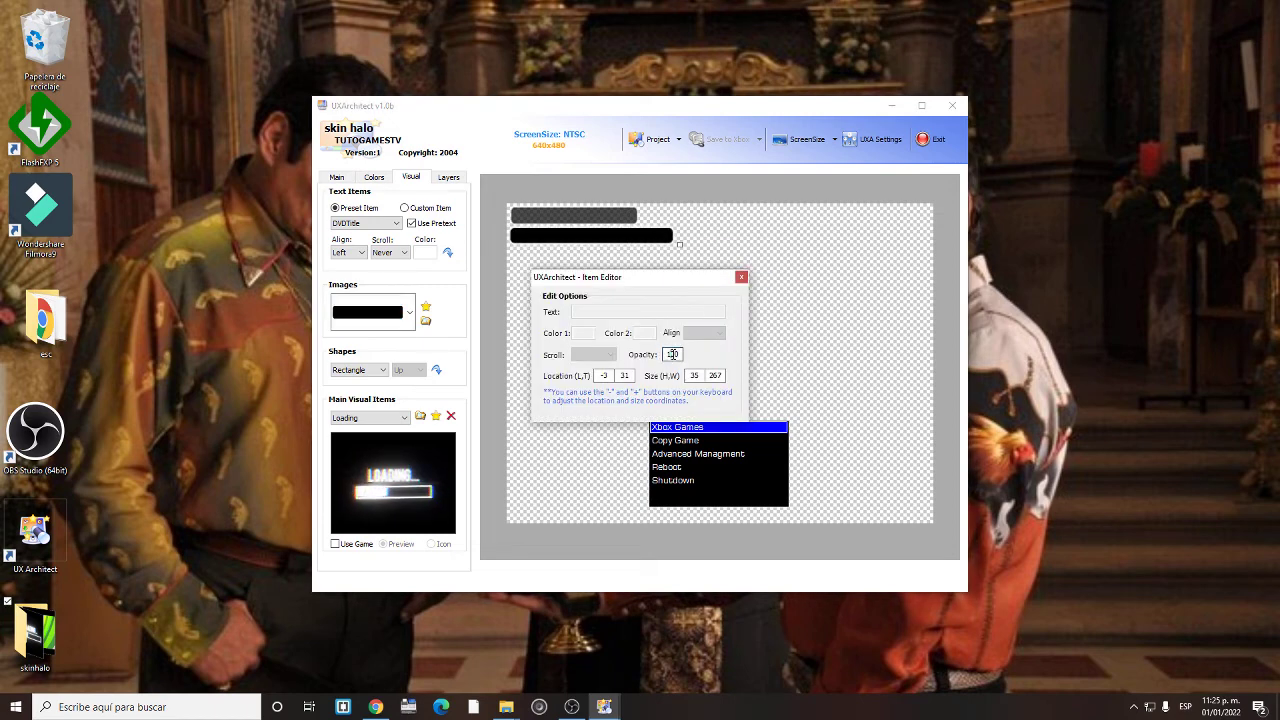
key(Down)
key(Down)
key(Down)
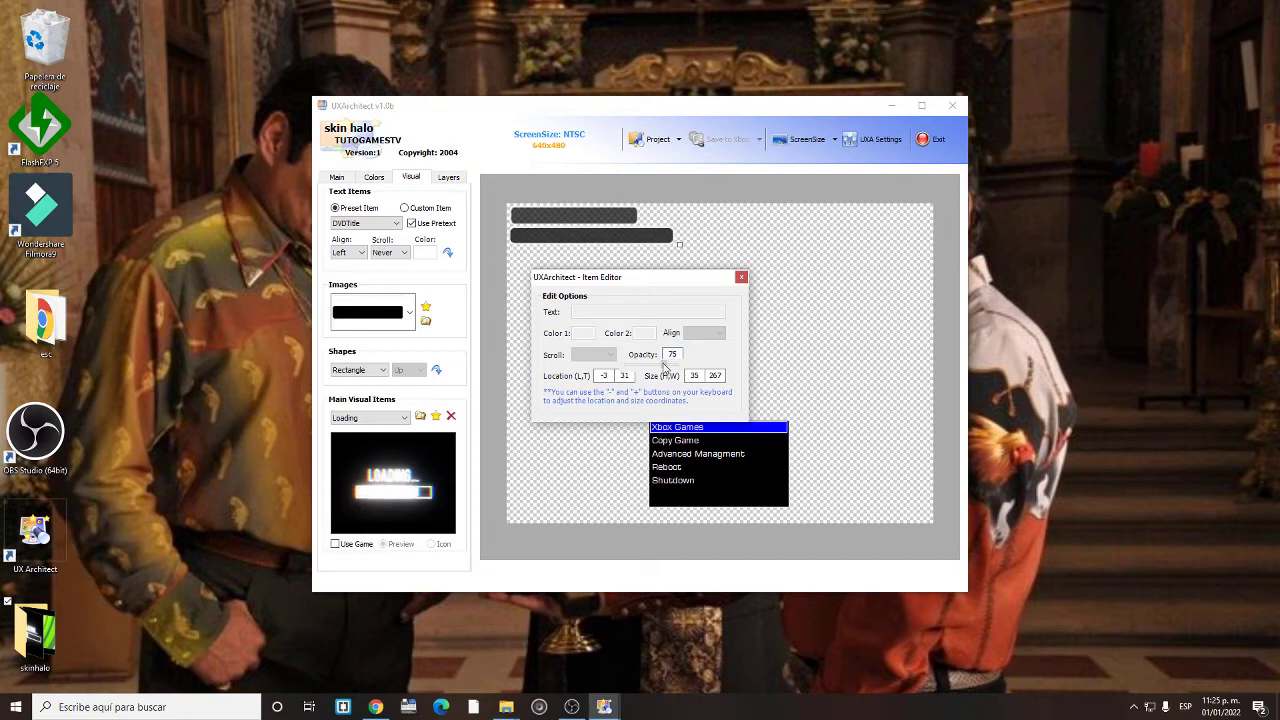
key(Down)
key(Down)
key(Down)
key(Down)
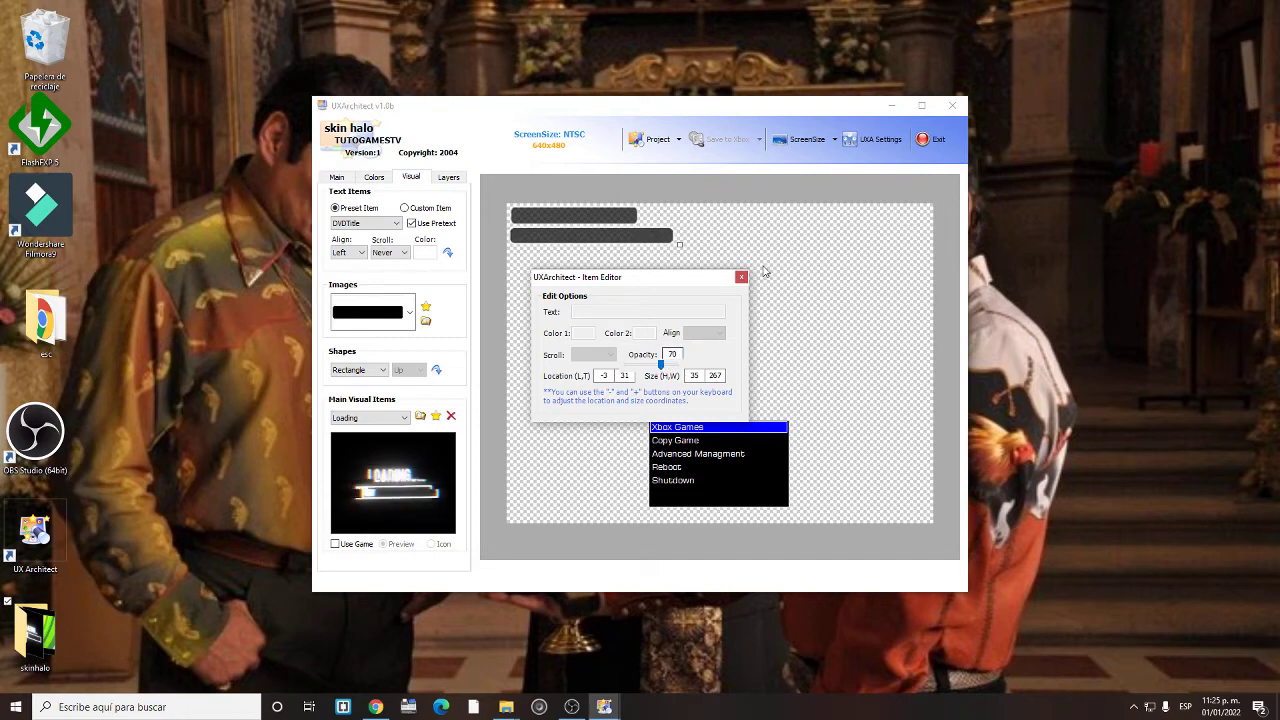
click(741, 278)
Insert a third black bar, about 166 wide by 29 high, near the canvas's upper-right corner
click(430, 318)
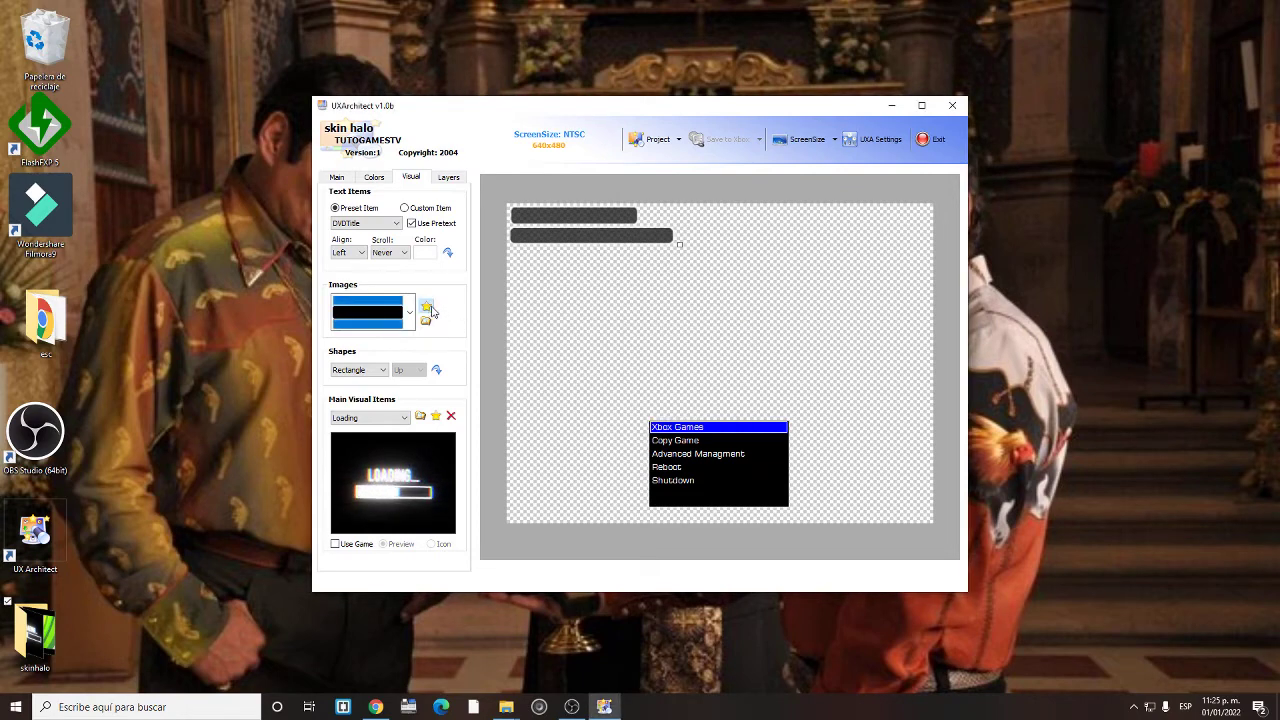
drag(749, 247, 845, 218)
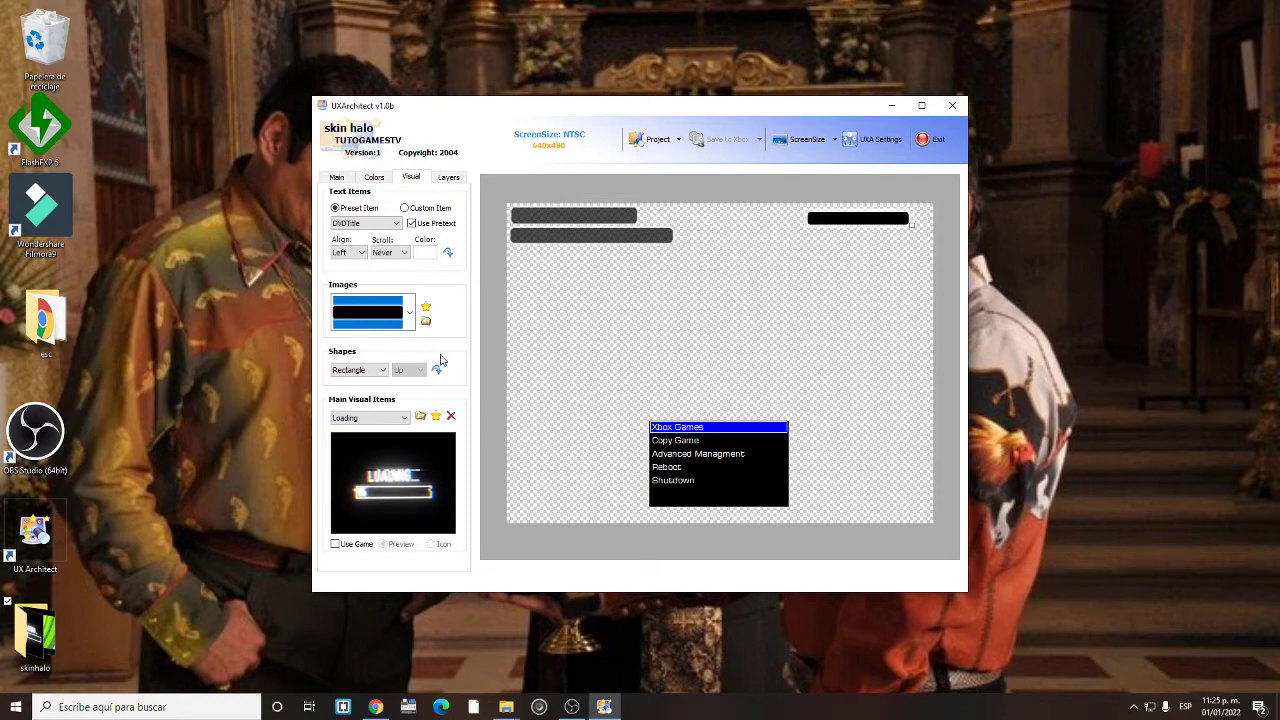
Insert the blue boxed UX logo from the preset images and place it at the canvas's top centre
click(408, 313)
scroll(386, 500, up, 10)
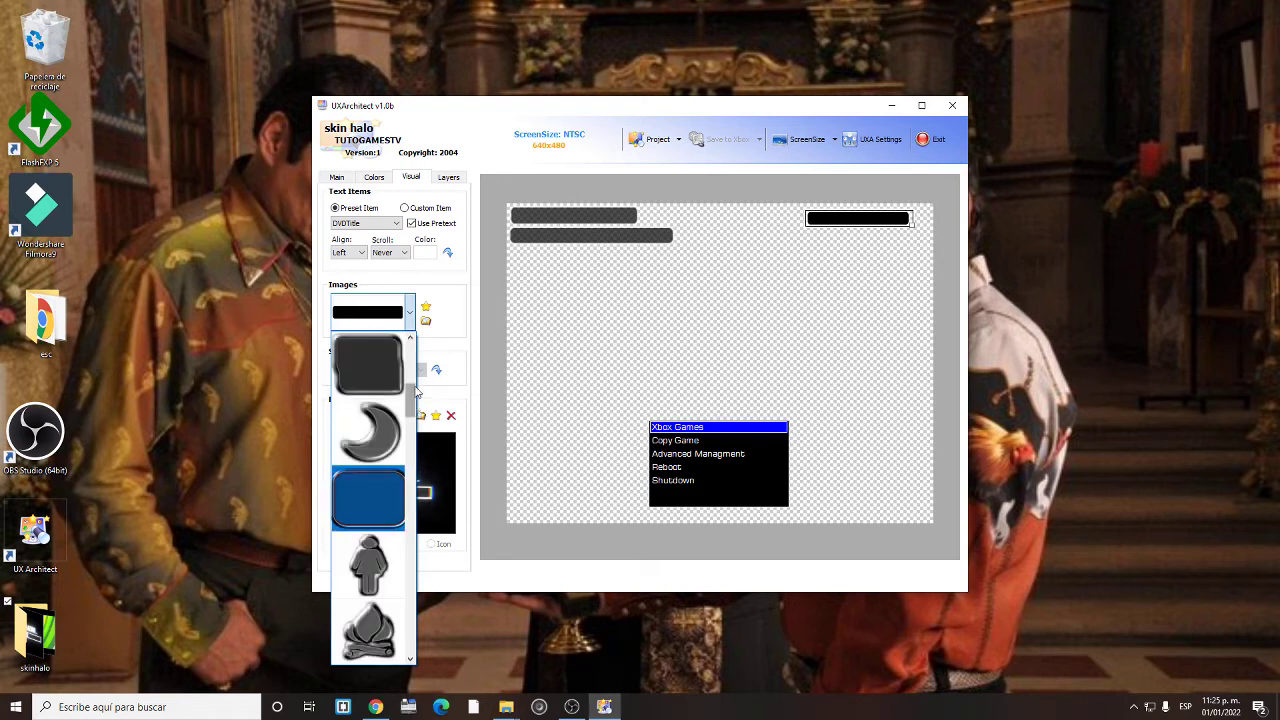
drag(414, 395, 413, 595)
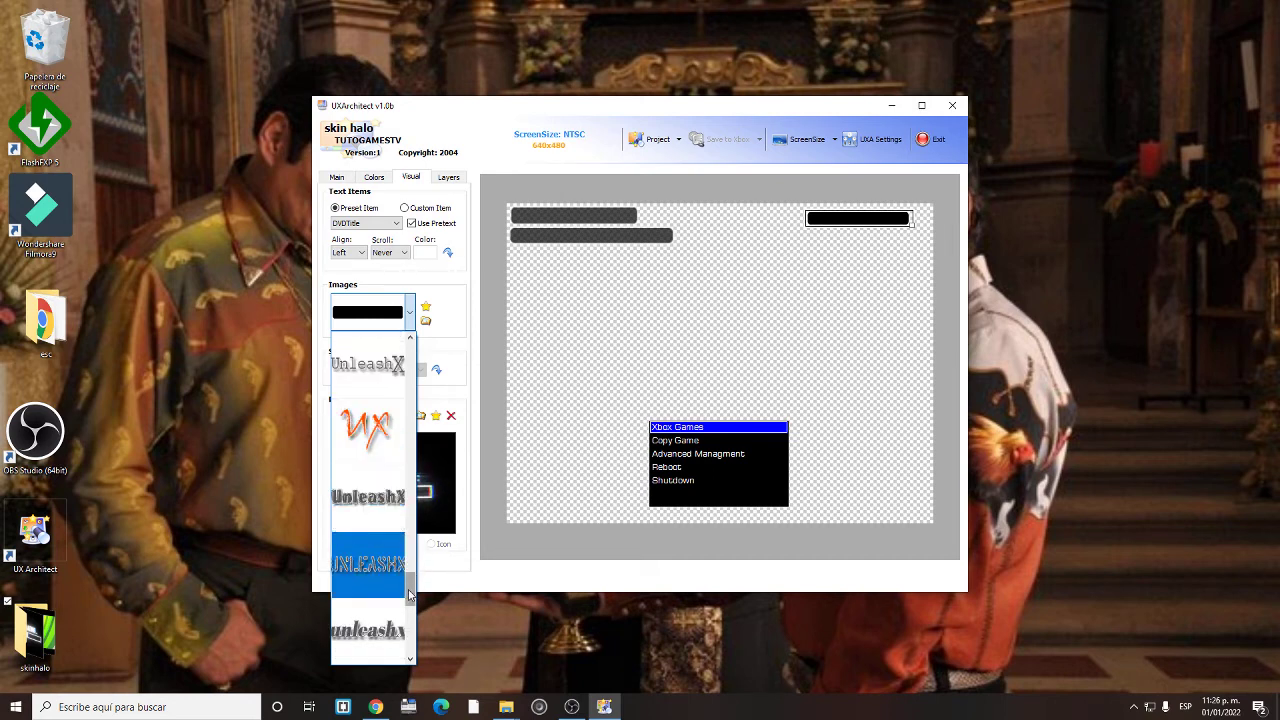
mouse_move(409, 594)
mouse_down()
mouse_move(410, 615)
mouse_move(410, 601)
mouse_up()
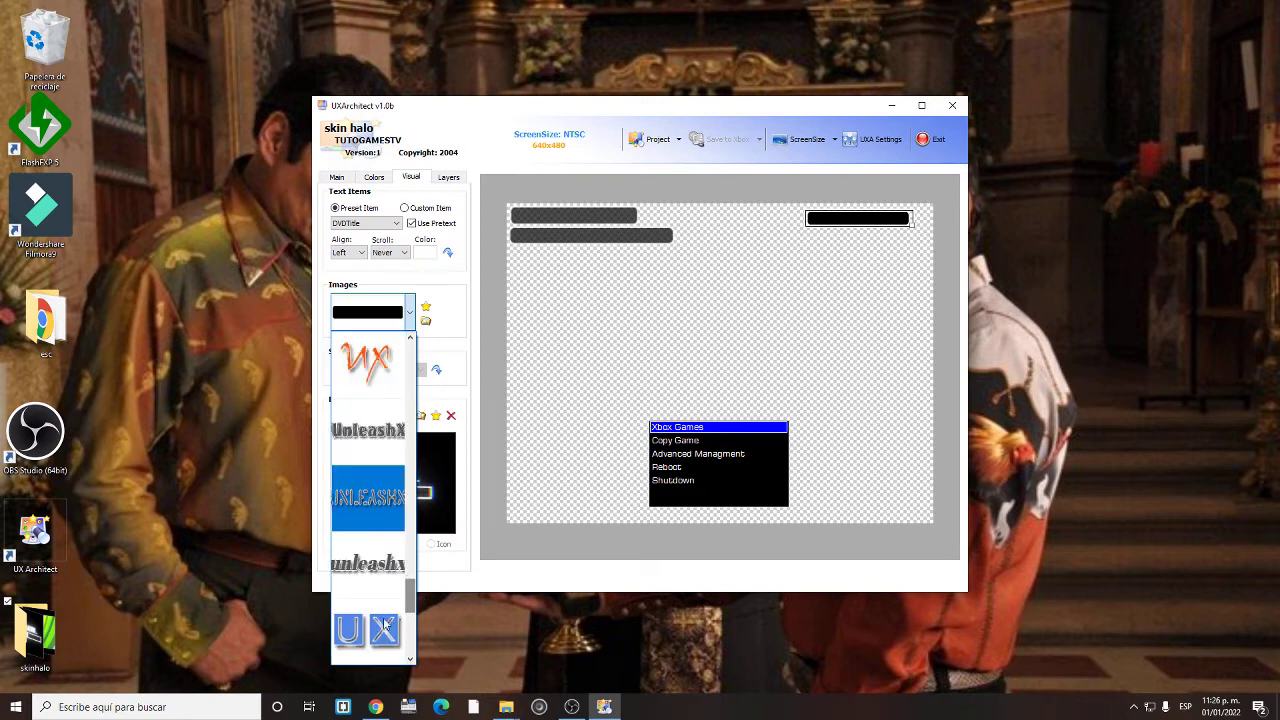
click(384, 627)
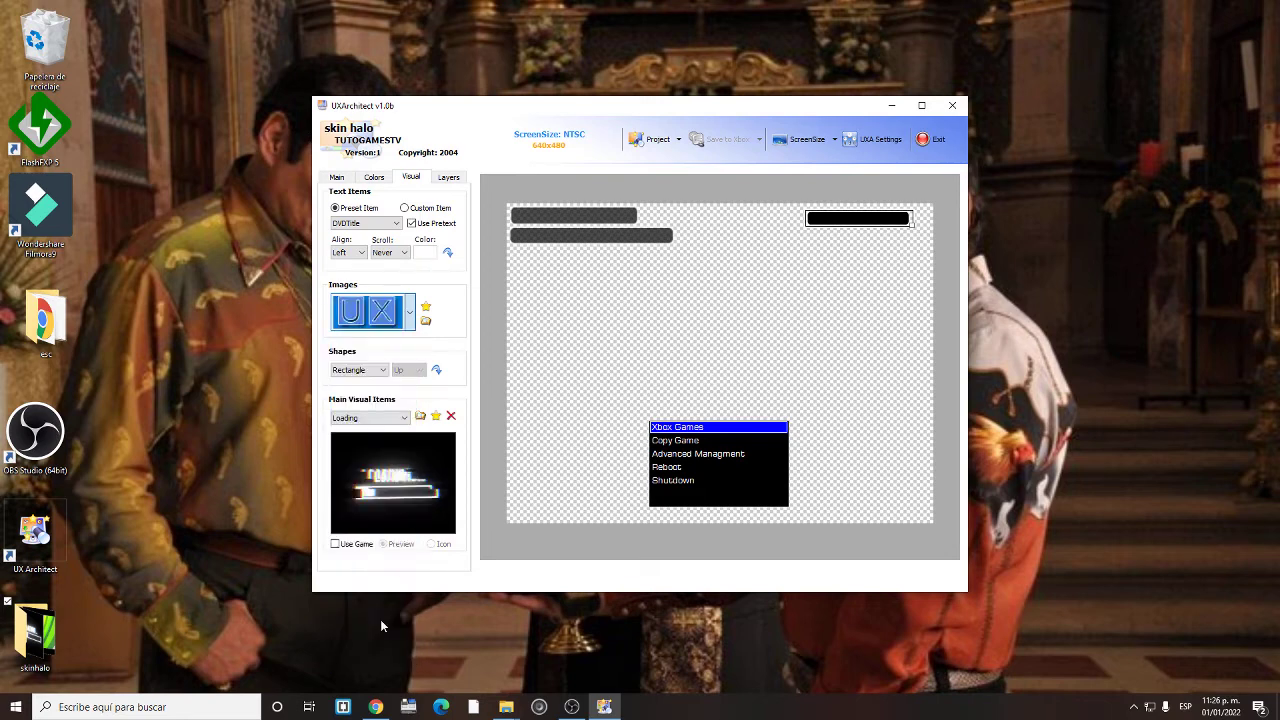
click(425, 313)
drag(745, 260, 722, 229)
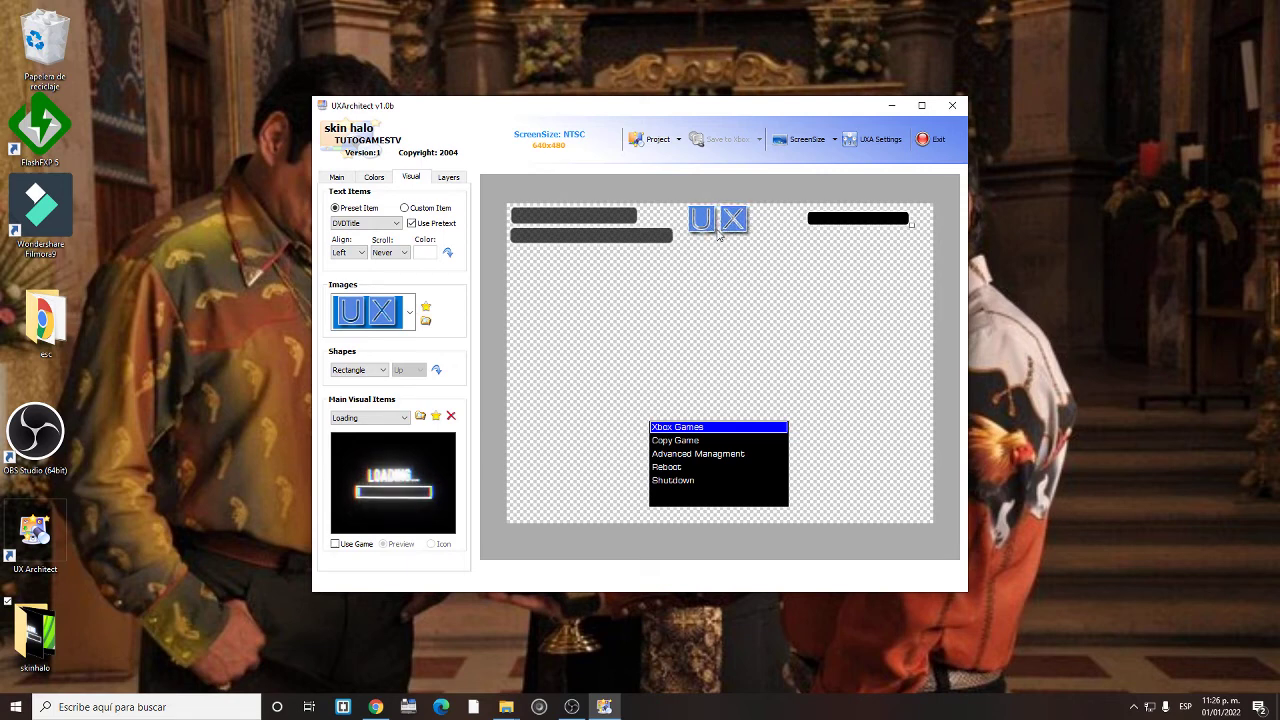
Set the third black bar's opacity to 70 and widen it to fill the space up to the canvas's upper-right corner
right_click(847, 222)
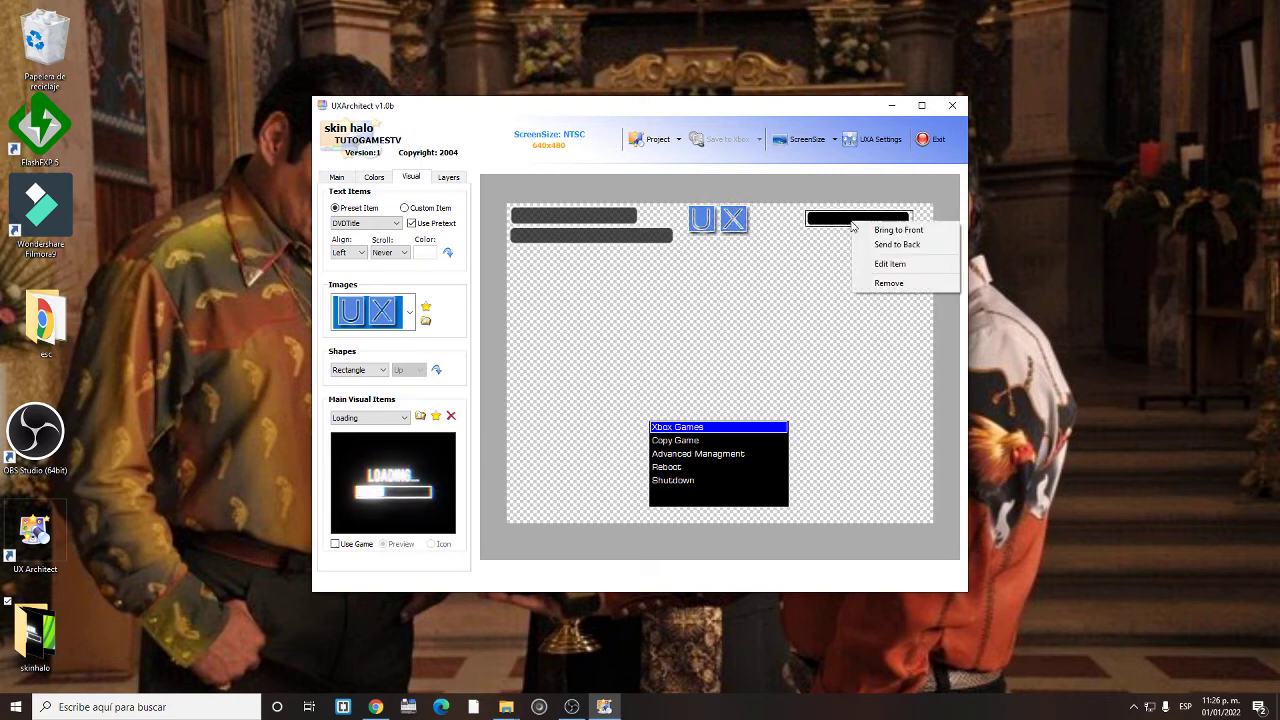
click(887, 264)
double_click(672, 354)
text(71)
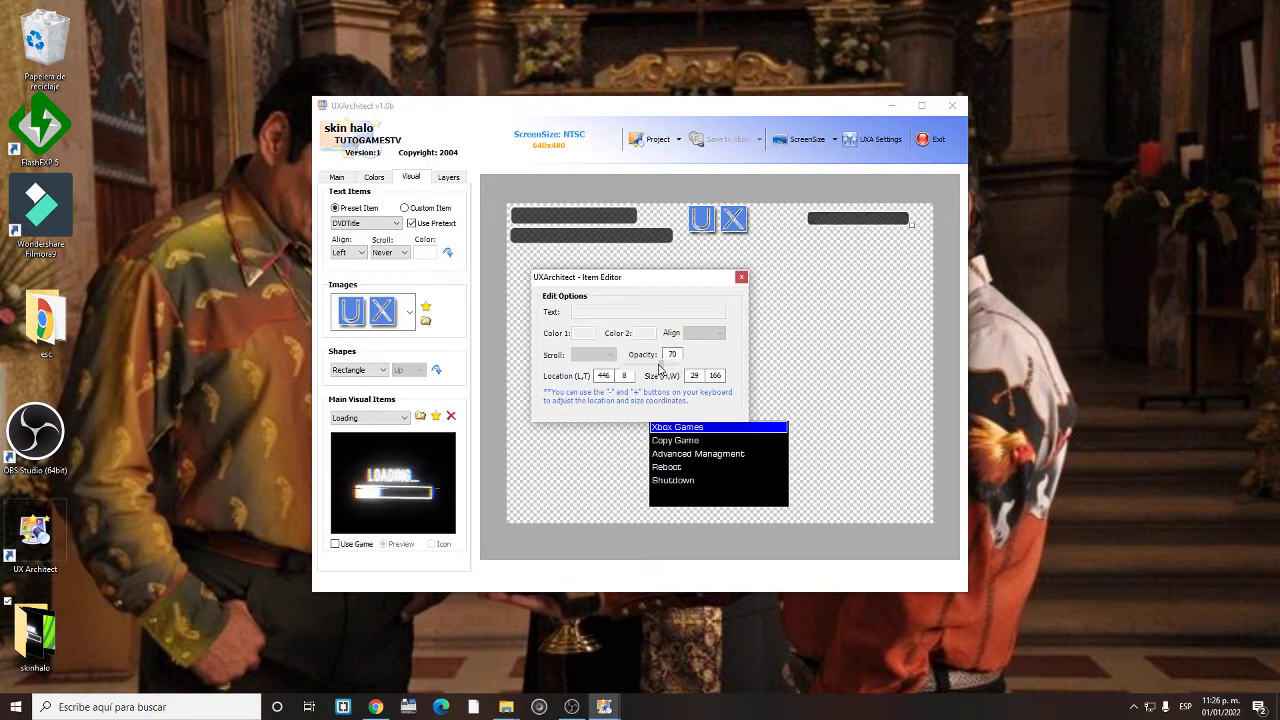
click(741, 277)
drag(836, 215, 906, 213)
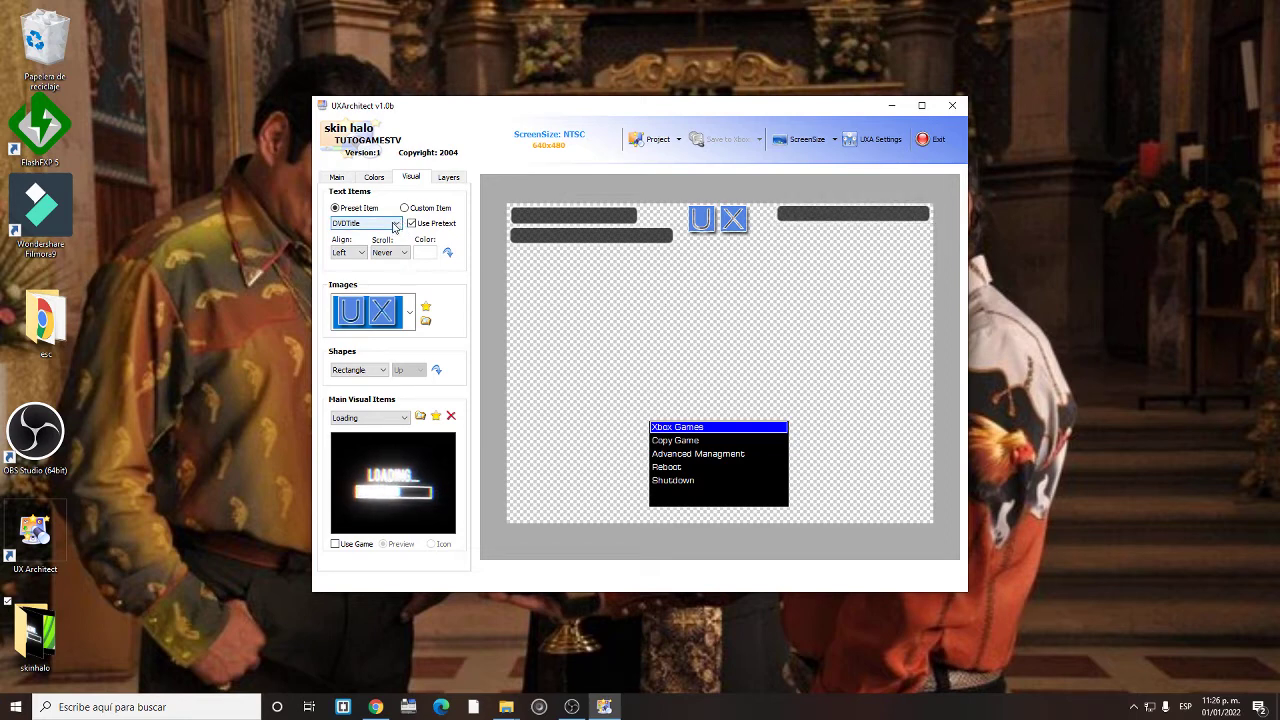
Add the preset Tray text item to the canvas in bright green
click(396, 223)
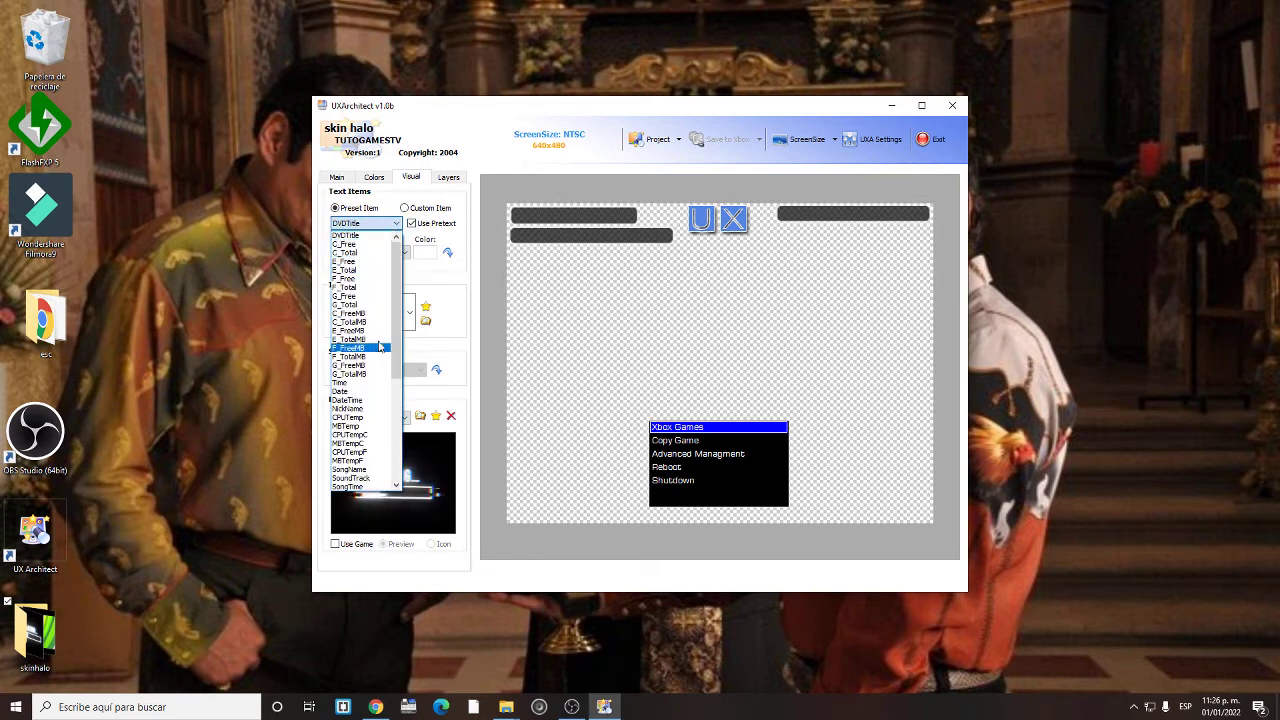
scroll(381, 350, down, 2)
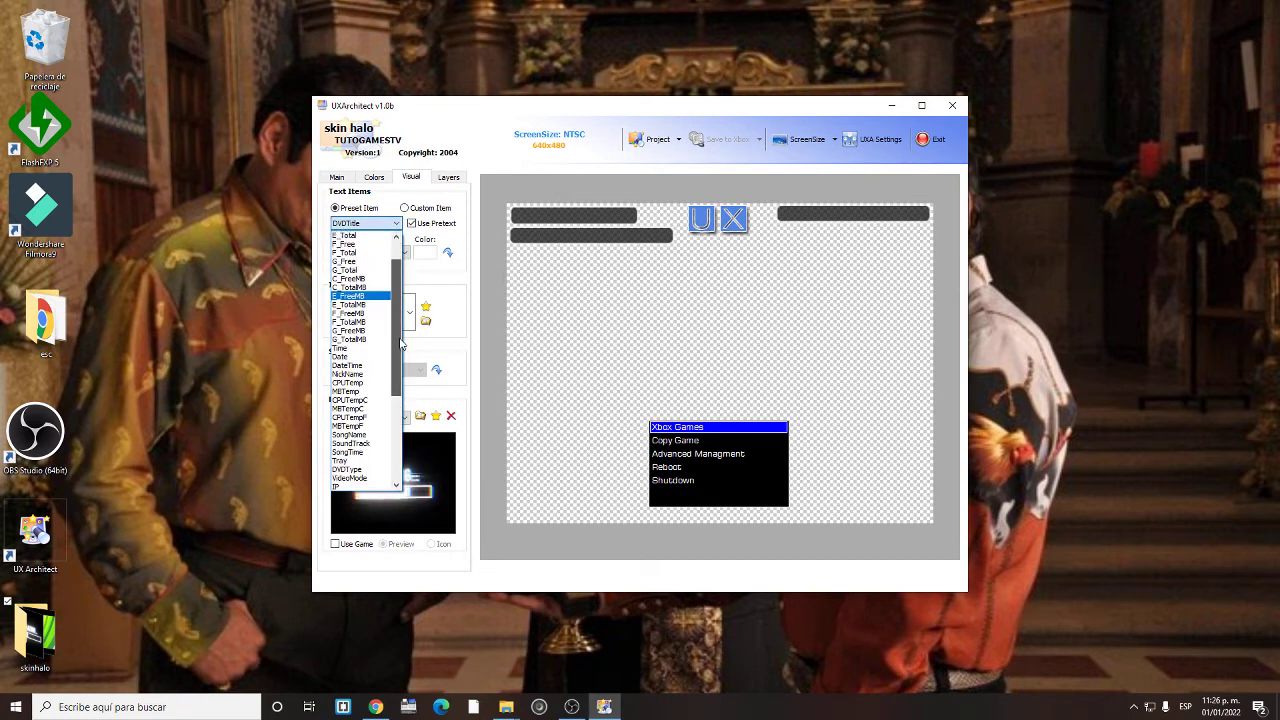
click(345, 458)
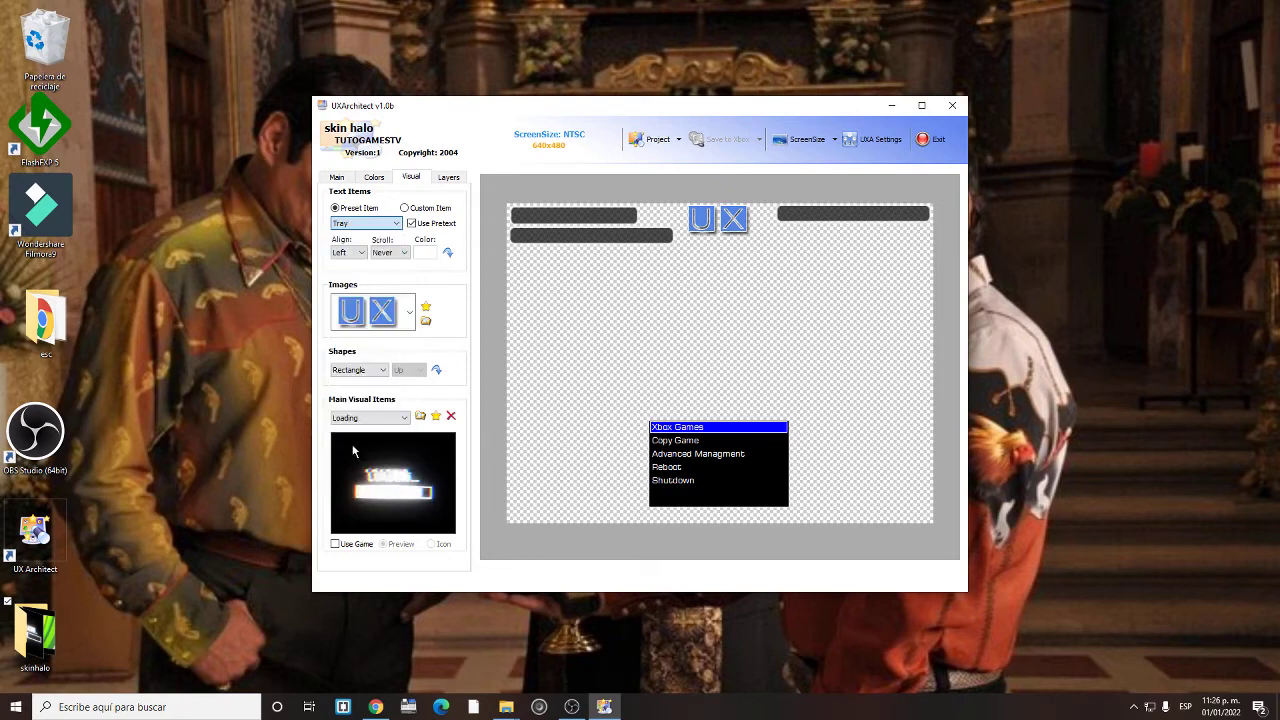
click(430, 253)
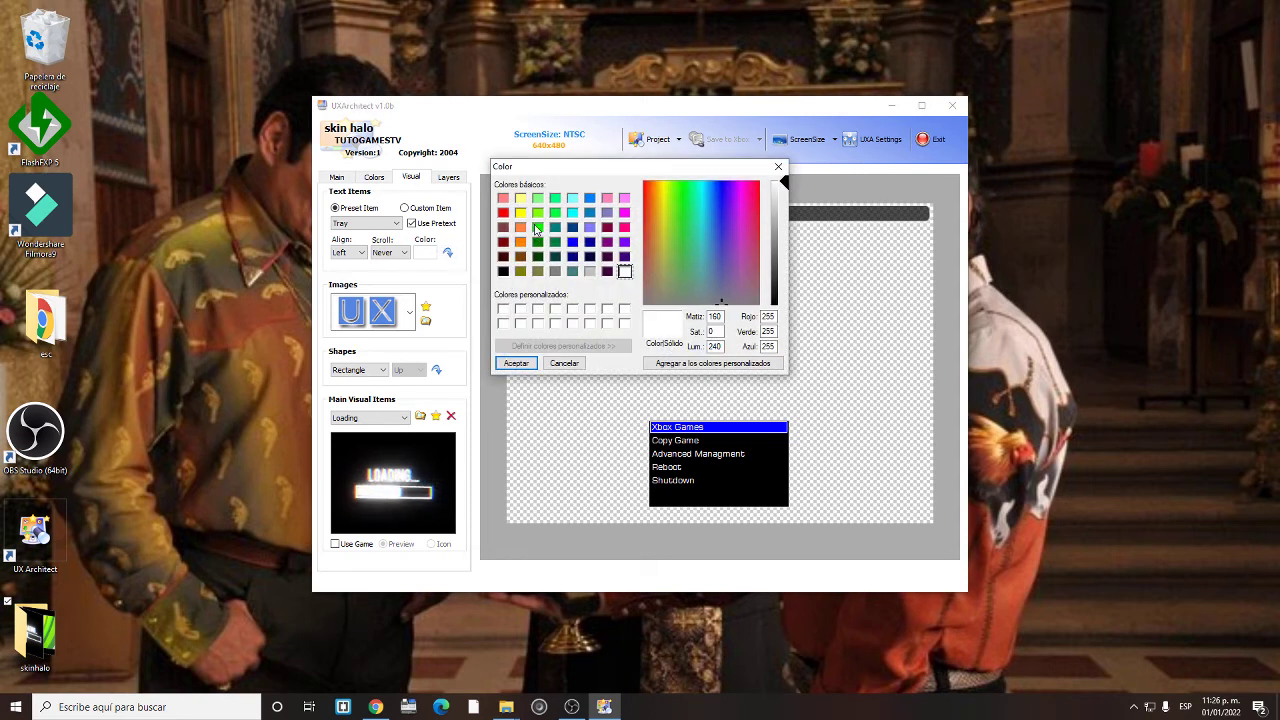
click(538, 227)
click(516, 362)
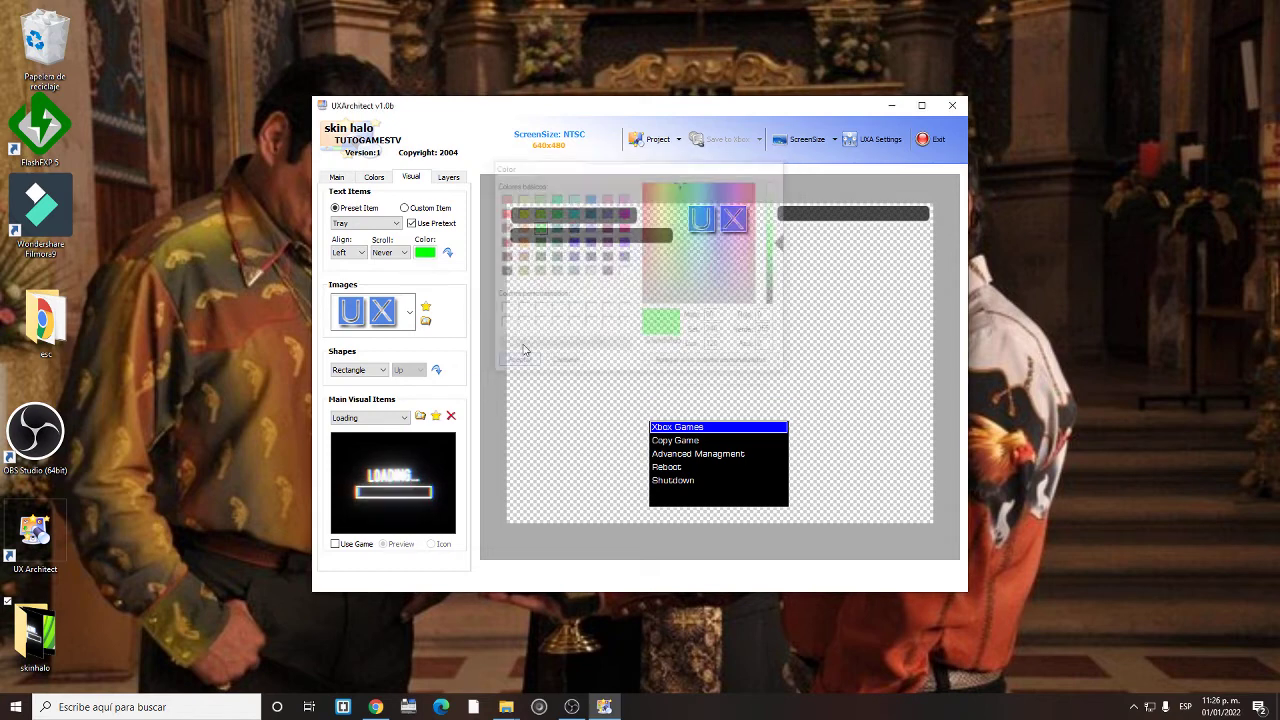
click(448, 253)
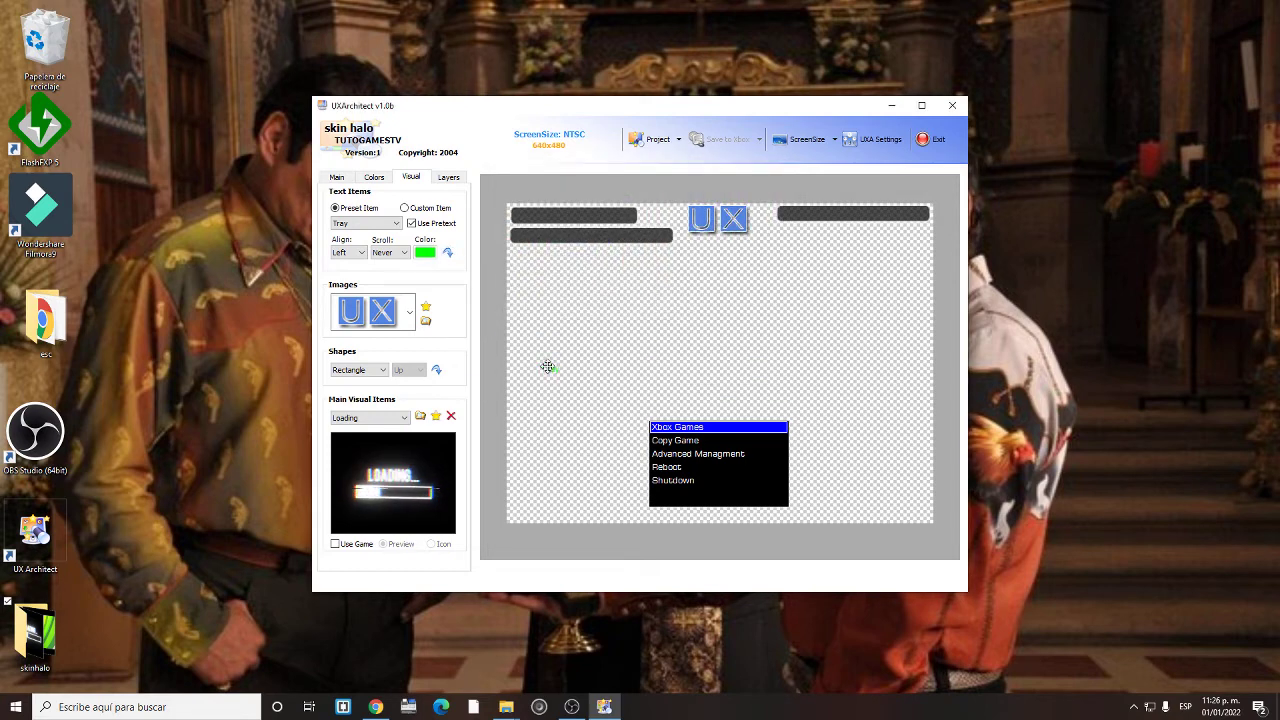
Place the Tray text over the bar in the canvas's upper-left corner and fit its box to the bar
drag(548, 367, 519, 216)
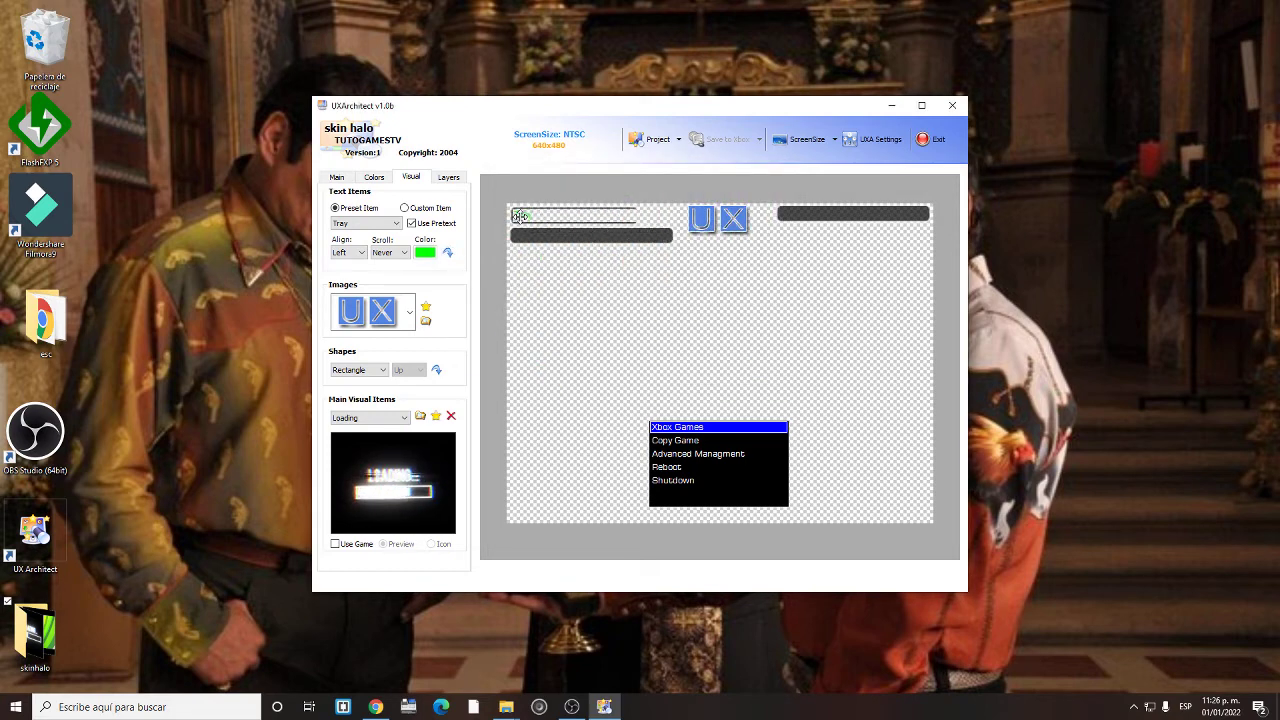
click(519, 216)
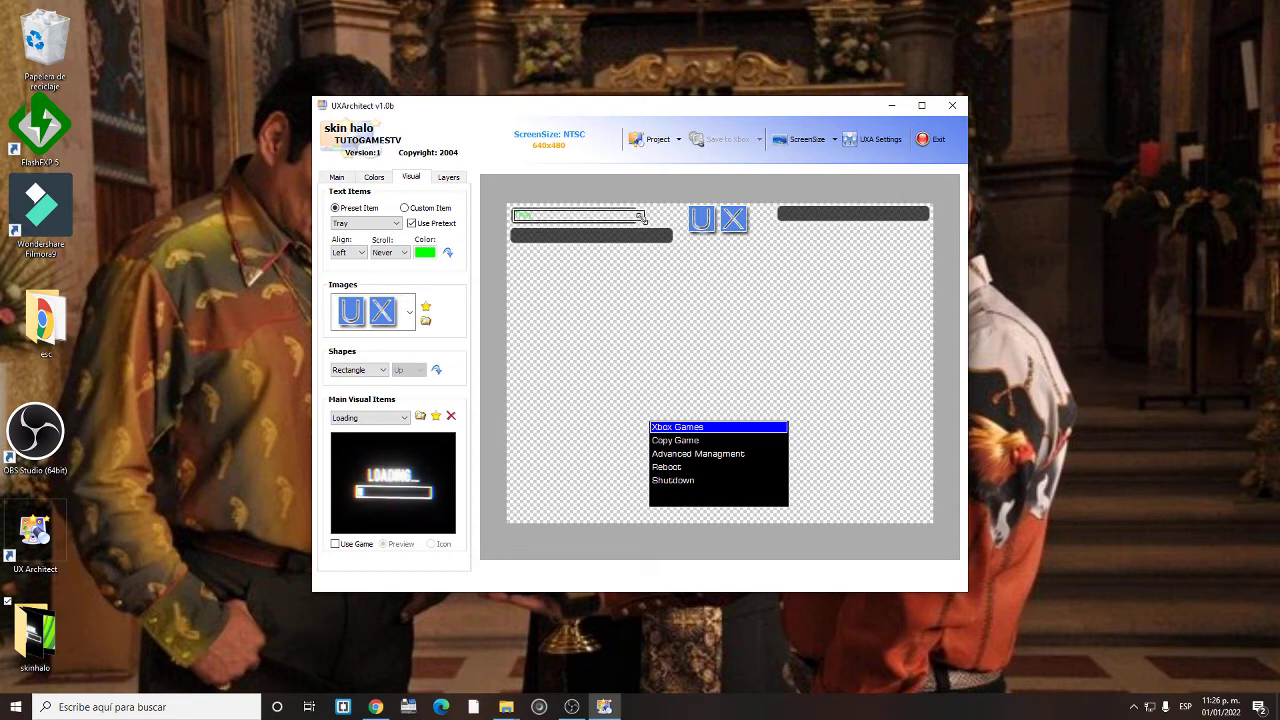
drag(640, 216, 635, 222)
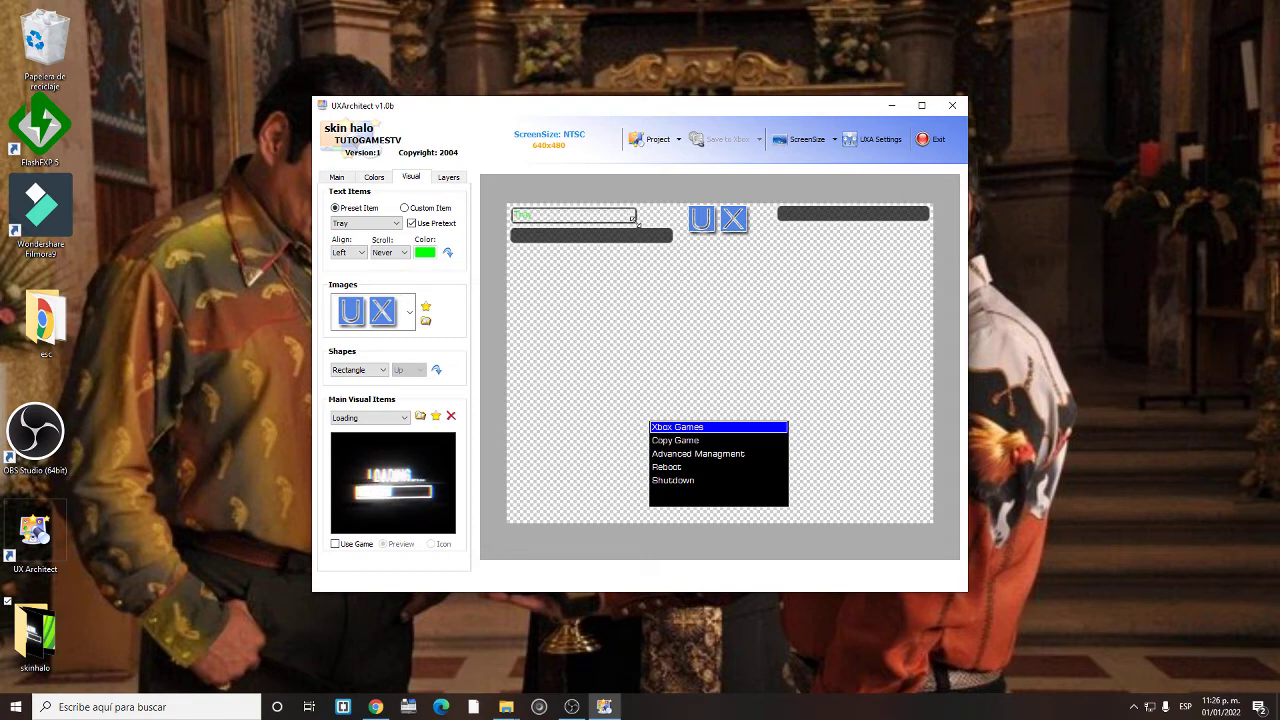
Add the preset IP text item in green and fit it over the bar in the canvas's upper-right corner
click(366, 223)
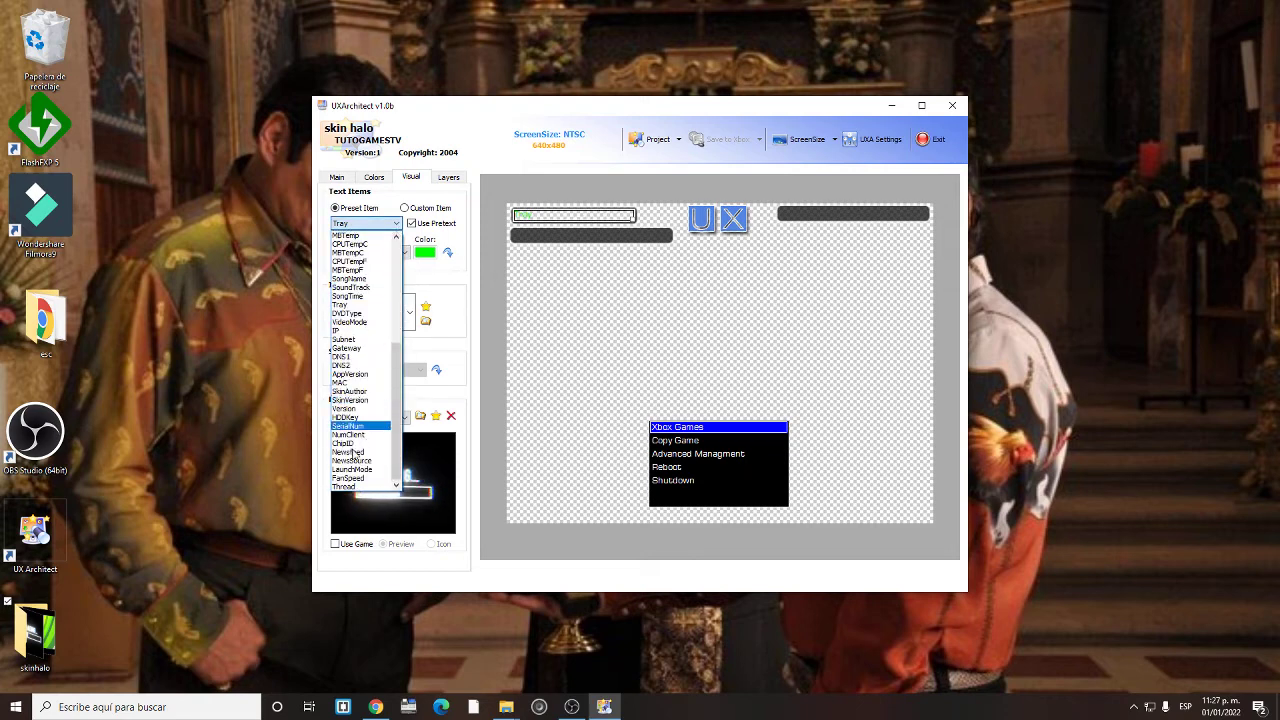
click(344, 331)
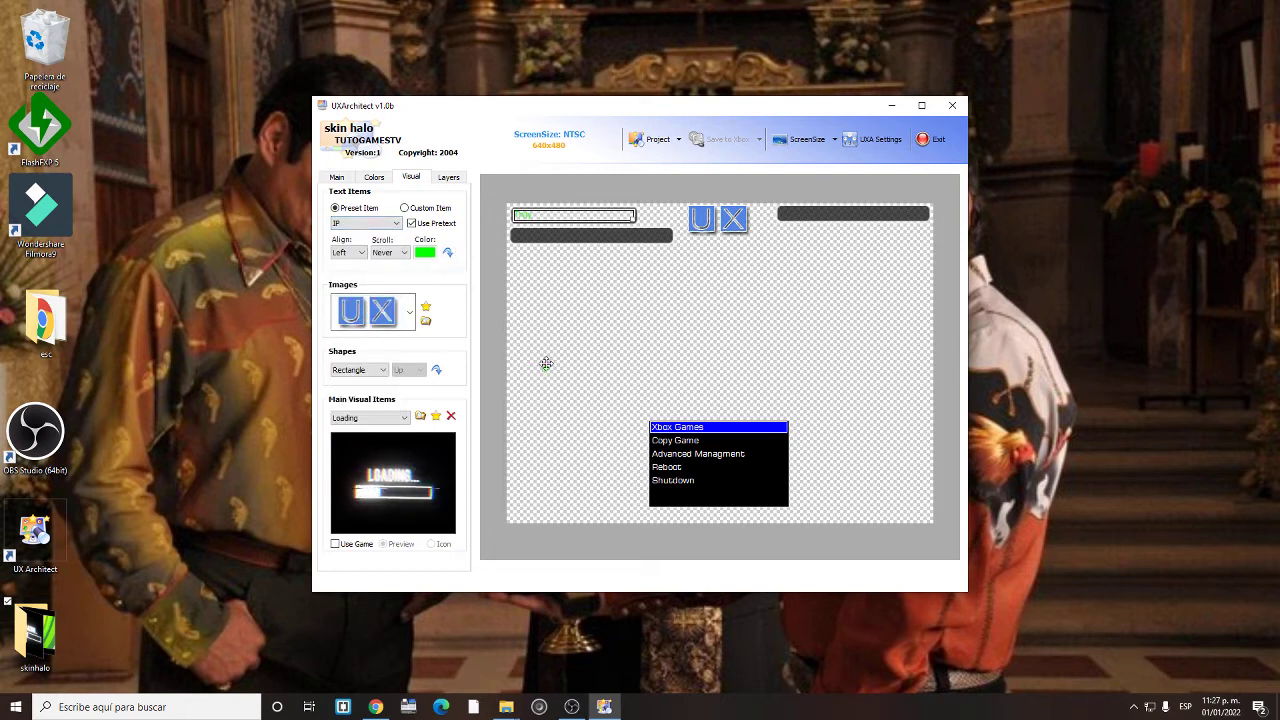
drag(557, 367, 926, 219)
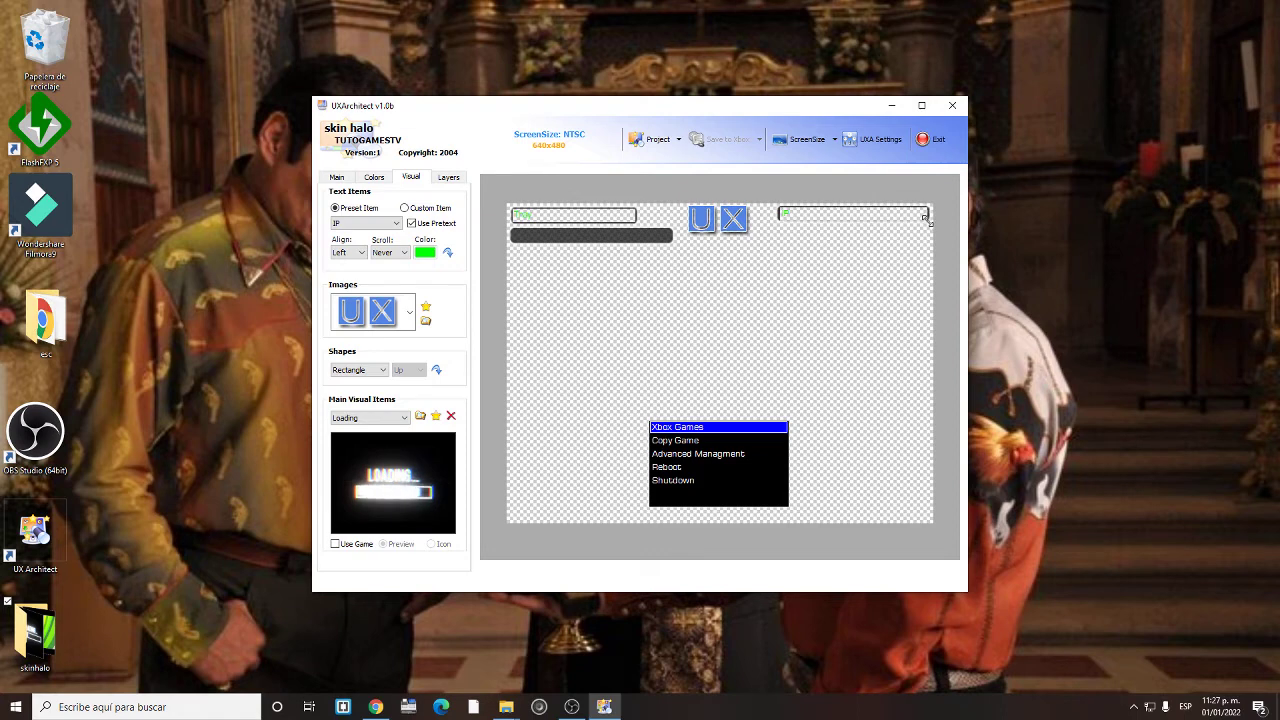
Add the preset DVDTitle text item in green and place it over the second black bar, below the Tray text
click(390, 223)
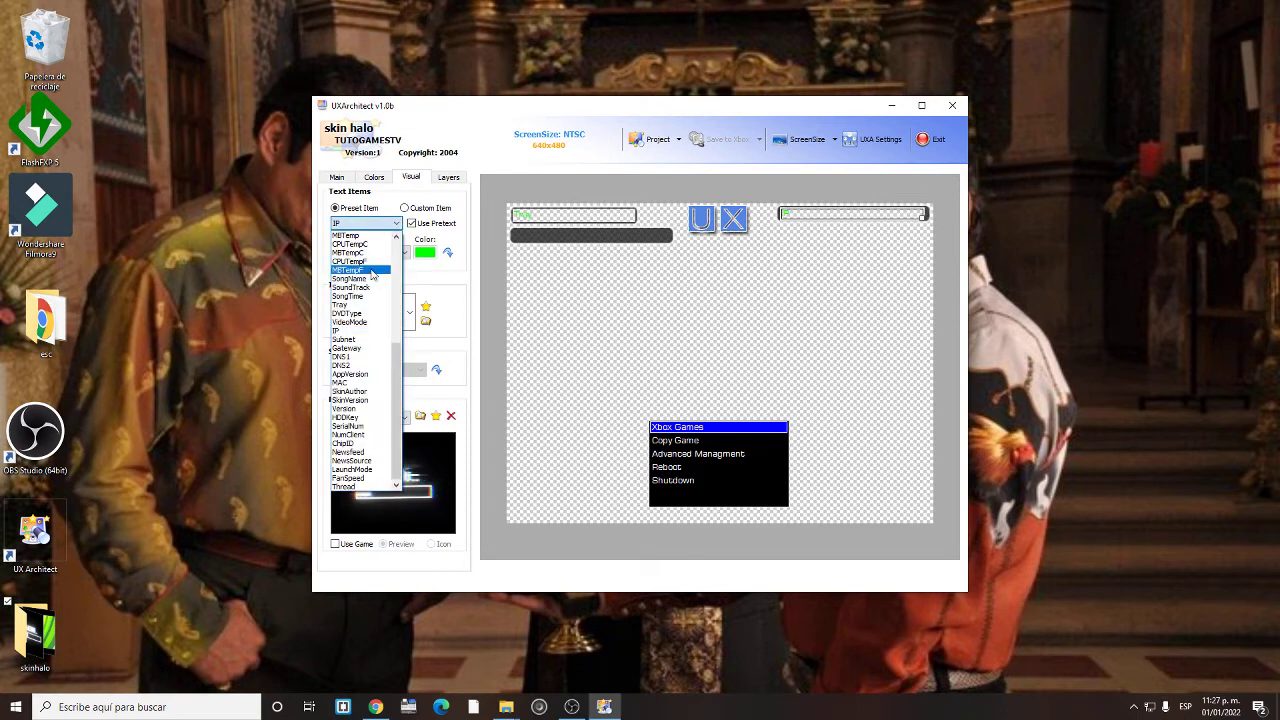
scroll(371, 276, up, 5)
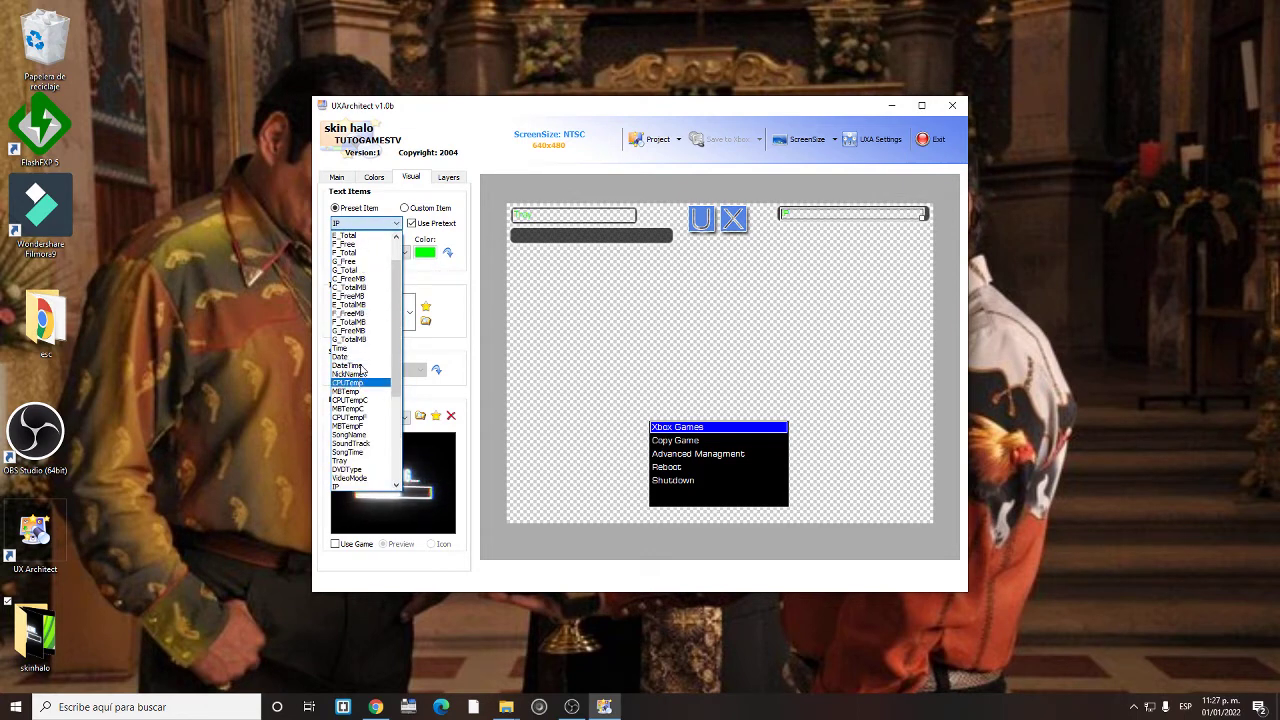
scroll(358, 300, up, 2)
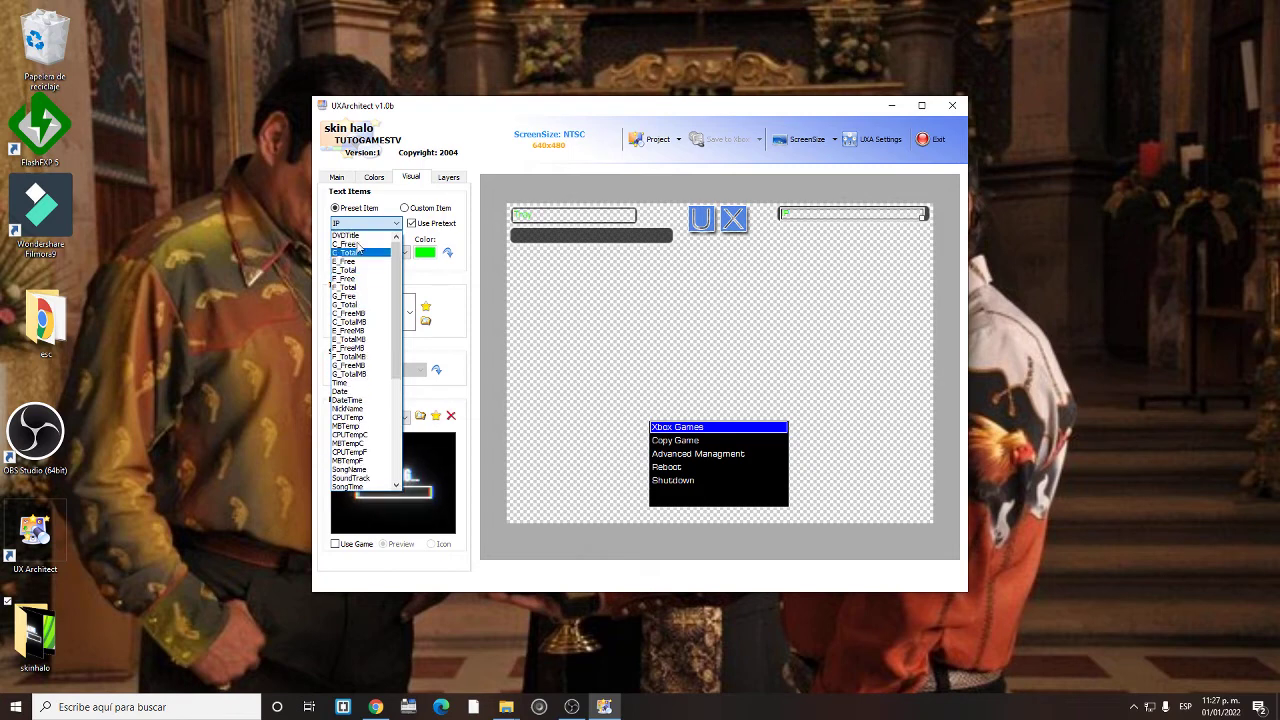
click(356, 236)
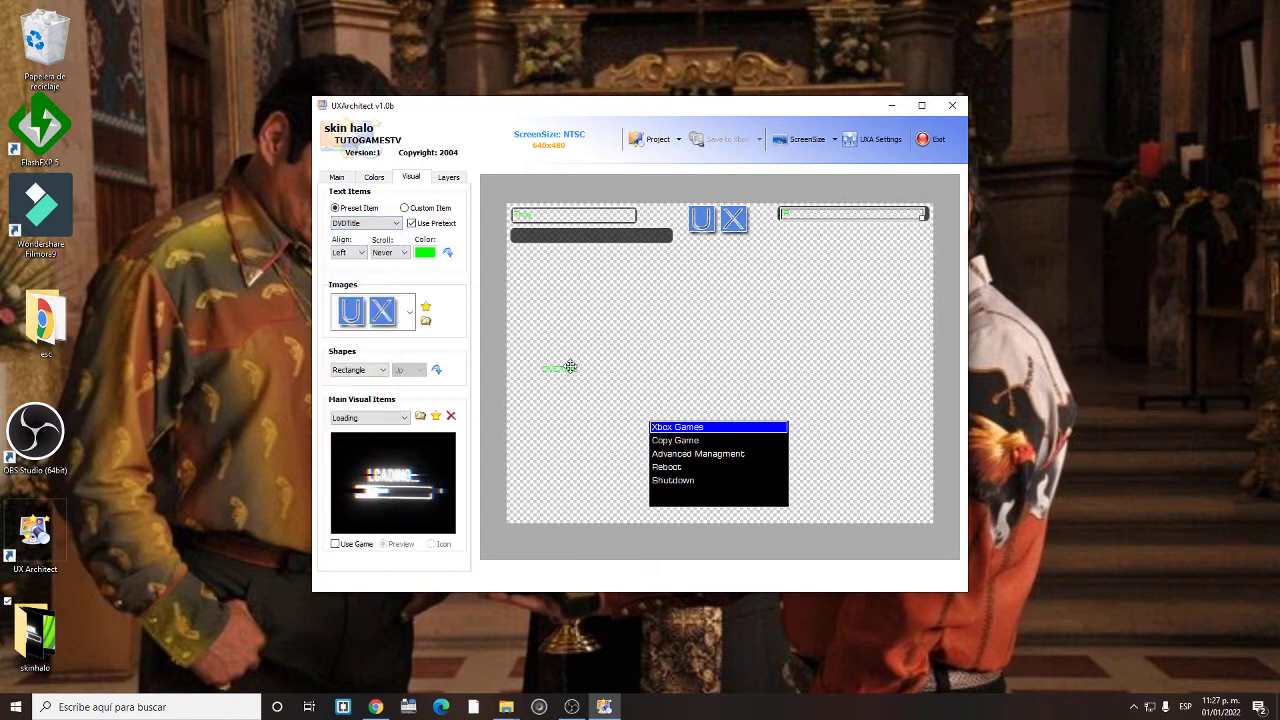
drag(571, 366, 540, 234)
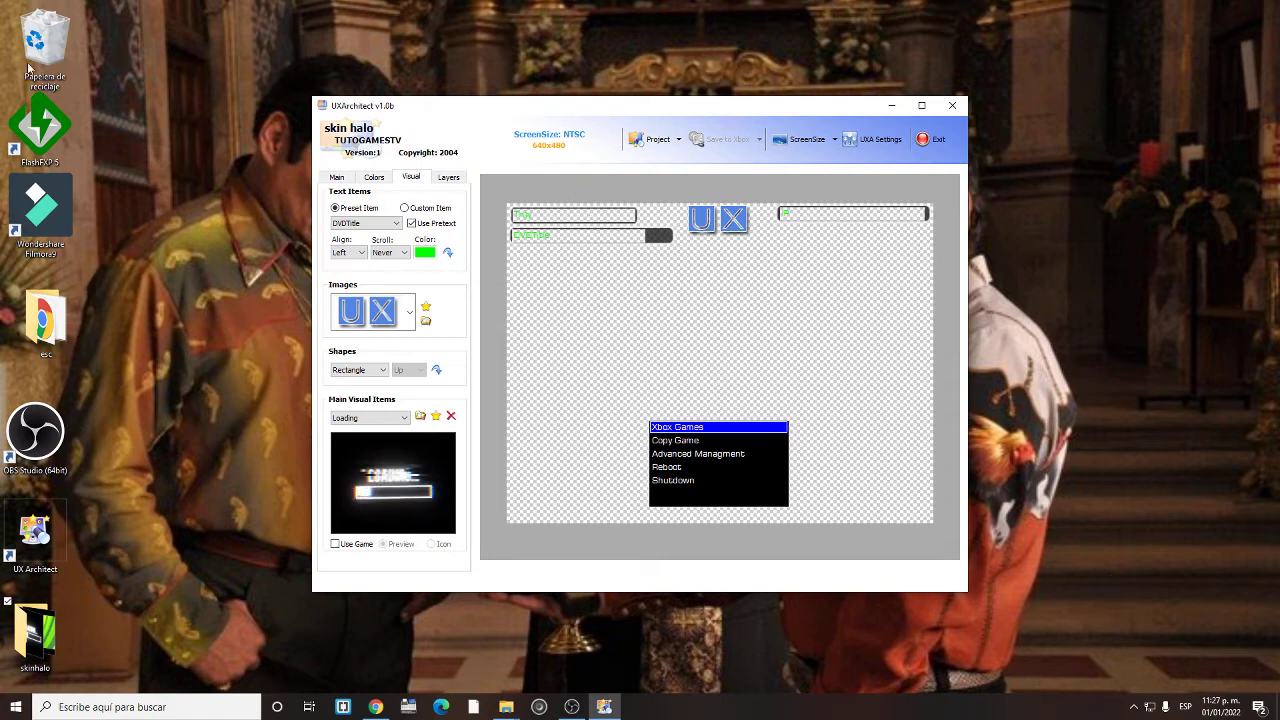
Move the dashboard menu to the canvas's lower-left corner and enlarge its box
drag(755, 463, 752, 449)
drag(779, 492, 684, 500)
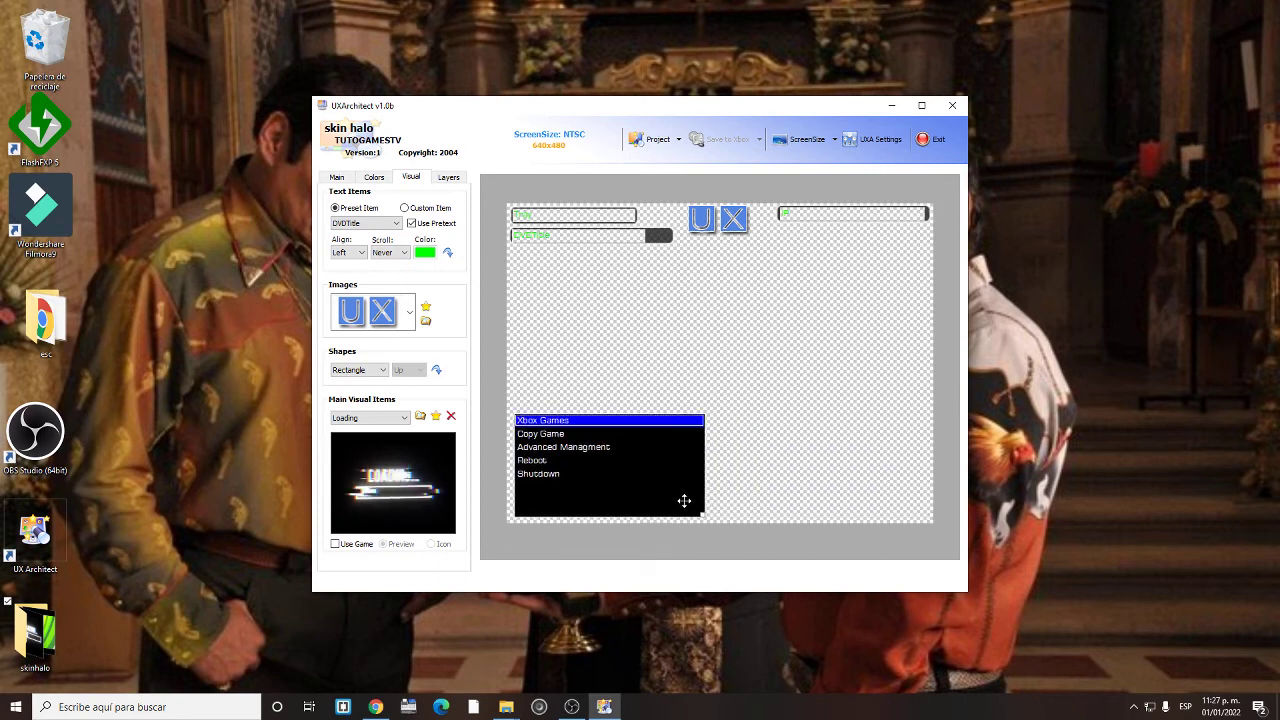
Enable the game icon for the skin and place it in the canvas's lower-right corner
click(338, 177)
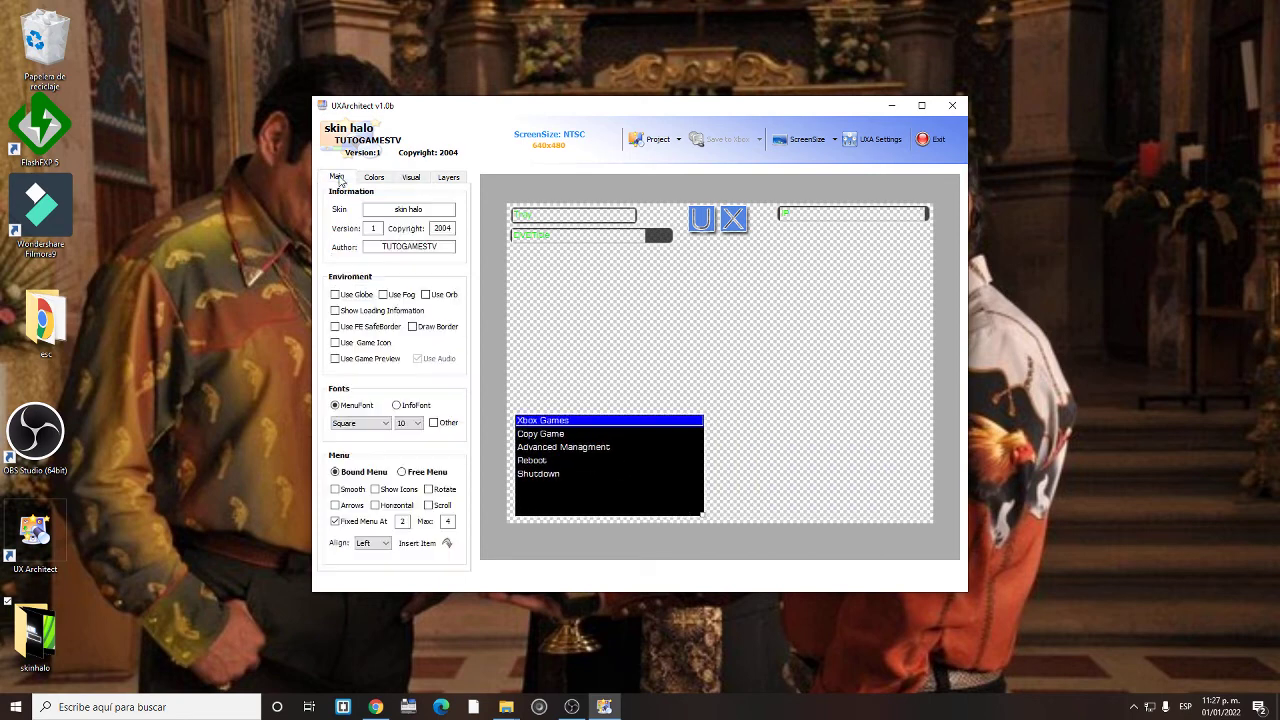
click(349, 345)
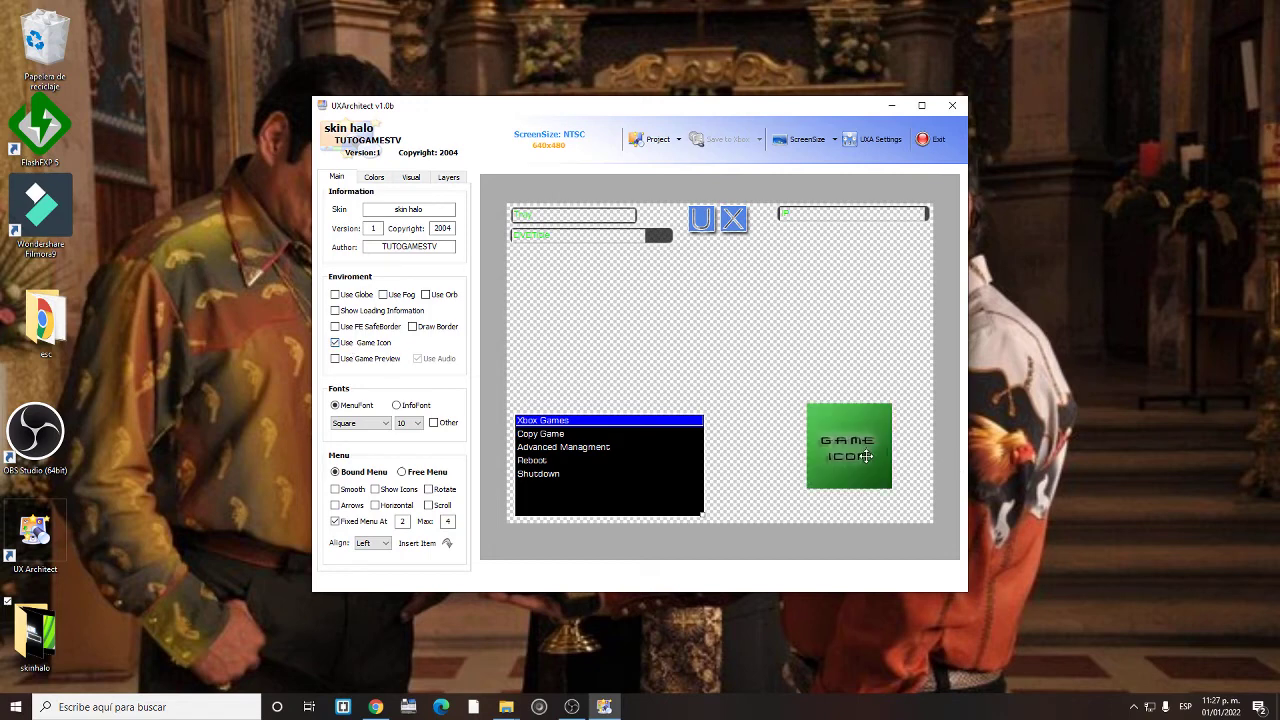
drag(866, 456, 901, 483)
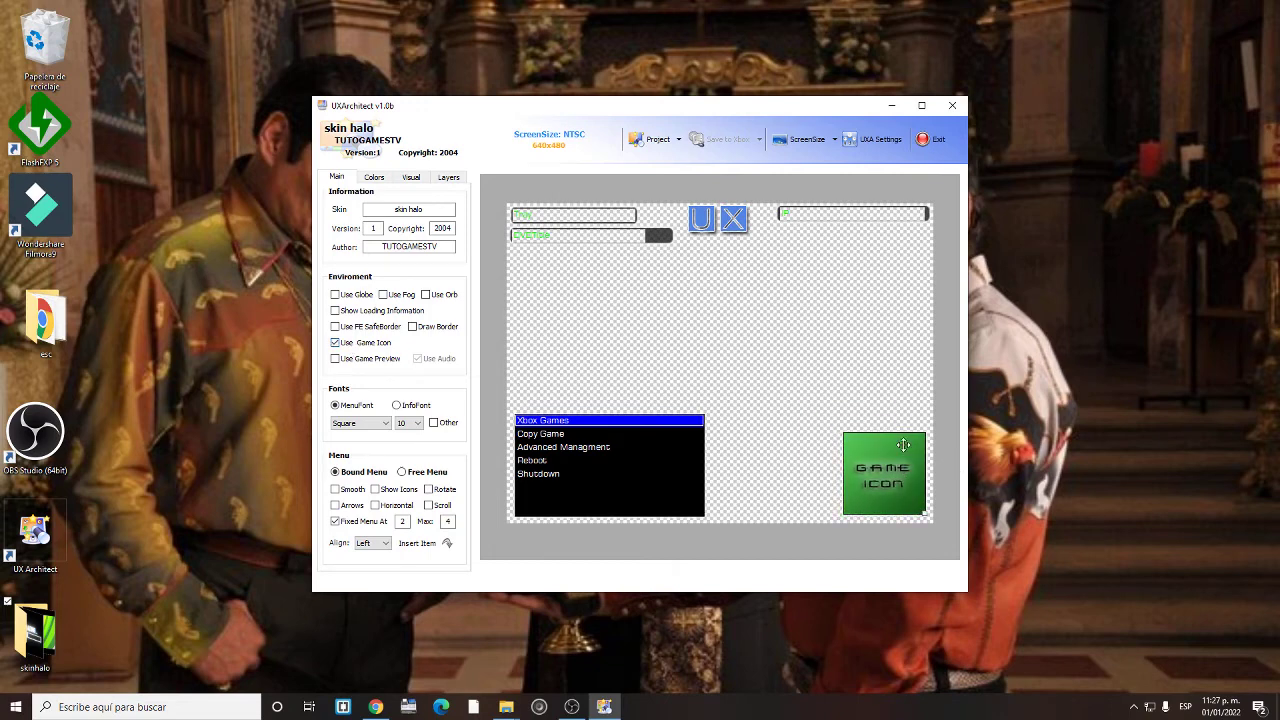
click(837, 397)
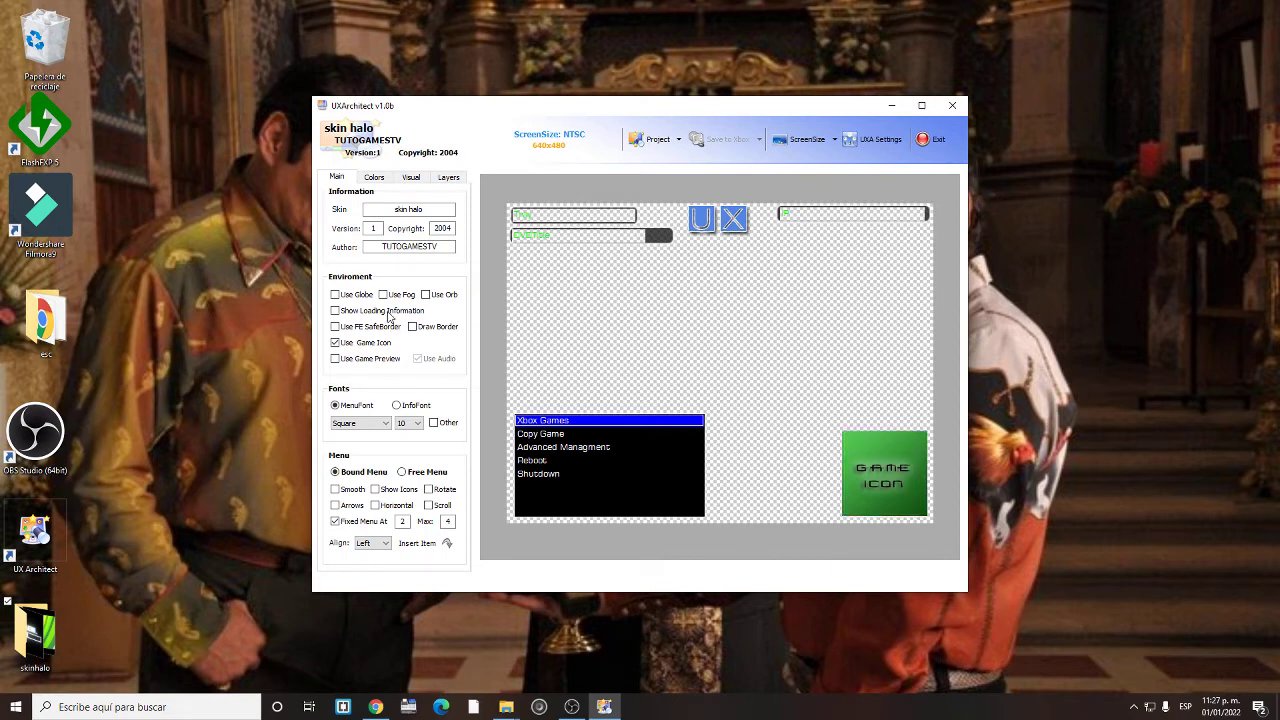
Try the 39Smooth, 1979 and ParkAvenue fonts for the menu text
click(388, 423)
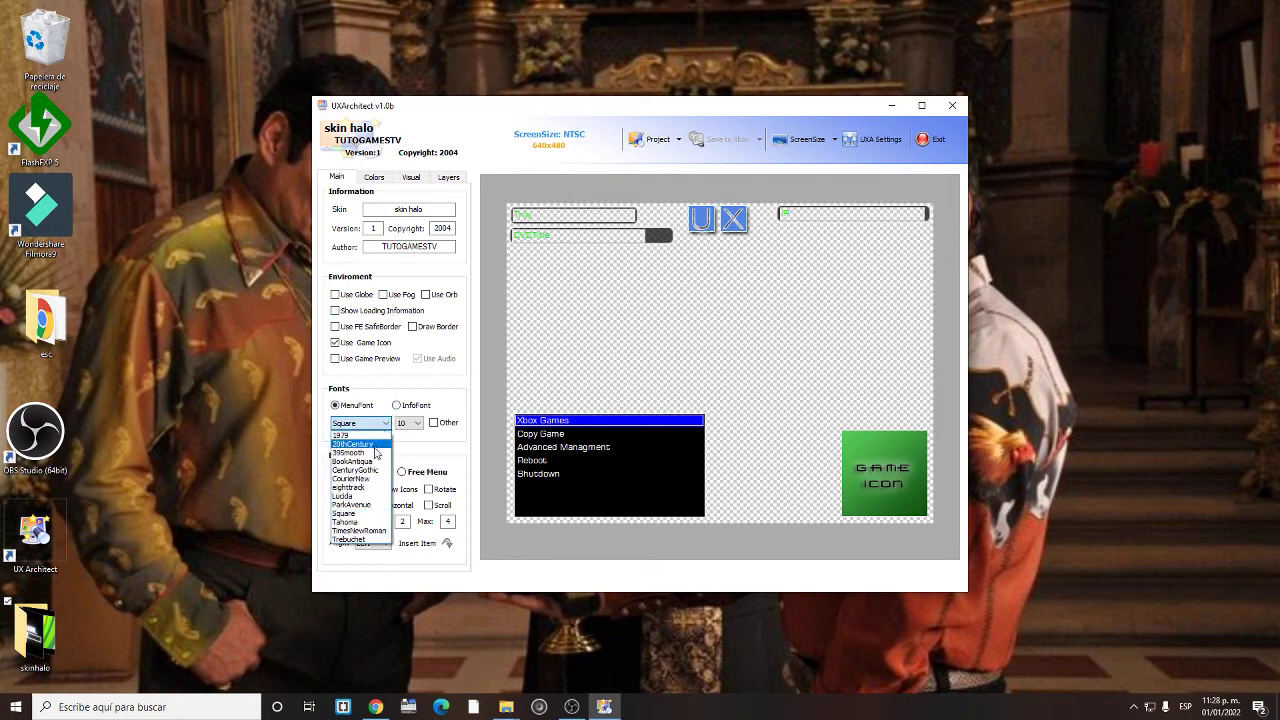
click(373, 453)
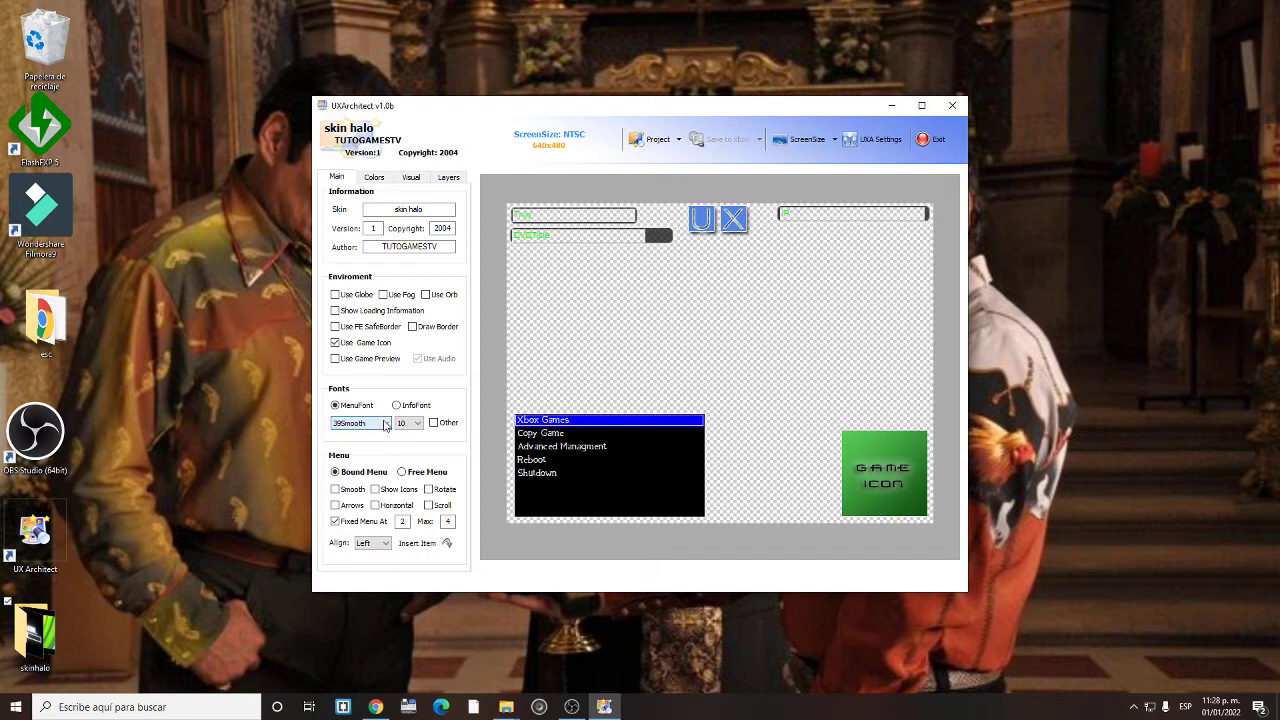
click(386, 423)
click(376, 435)
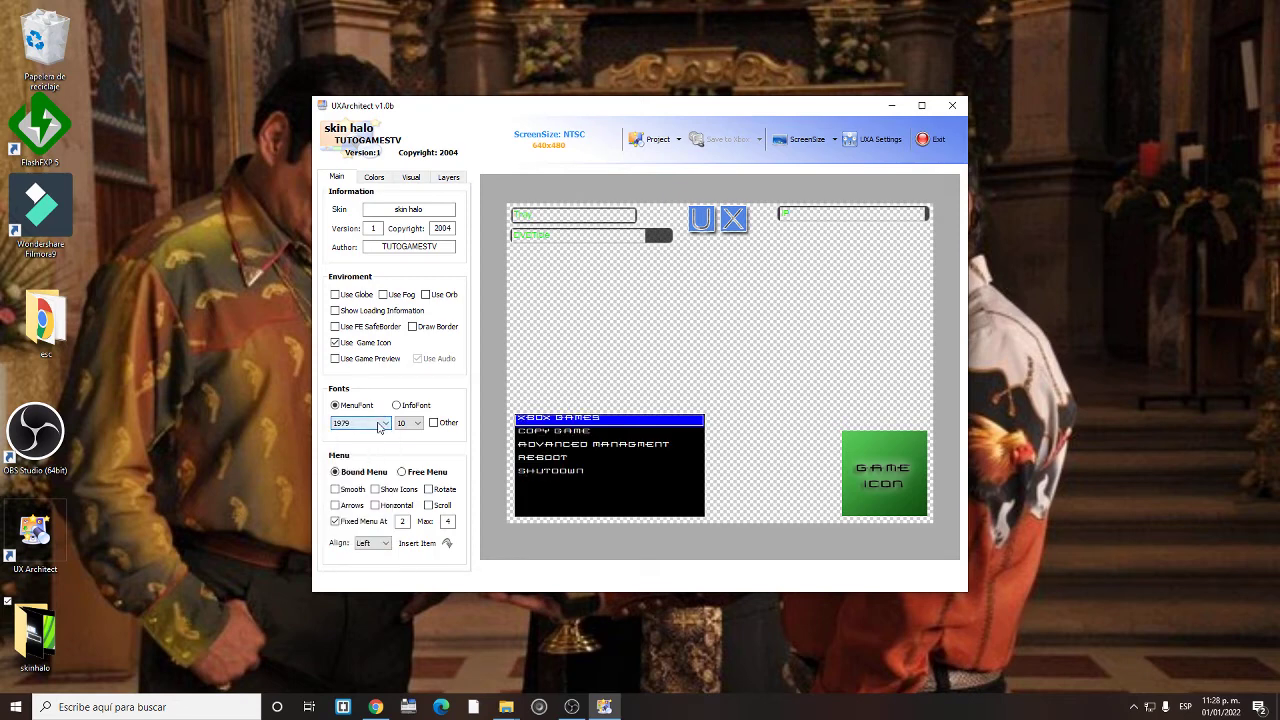
click(382, 423)
click(365, 461)
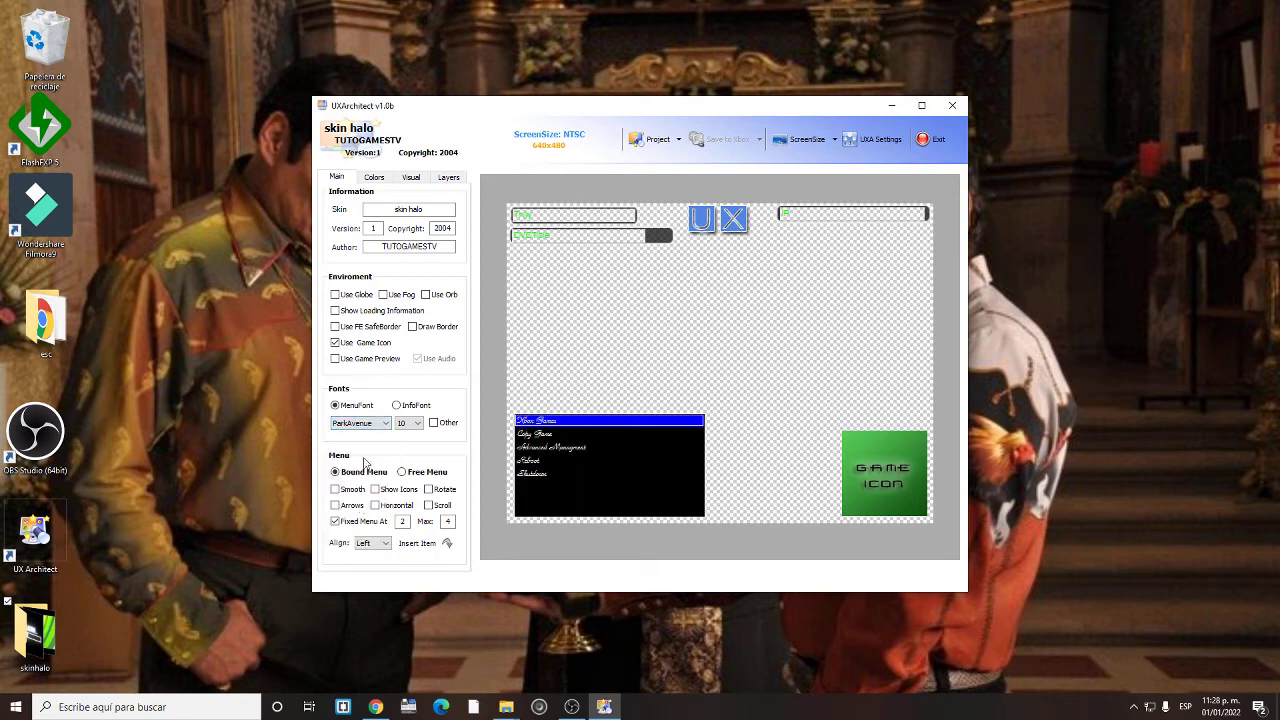
Set the menu font to eighttrack at size 14 and adjust the menu box in the canvas's lower-left corner
click(376, 427)
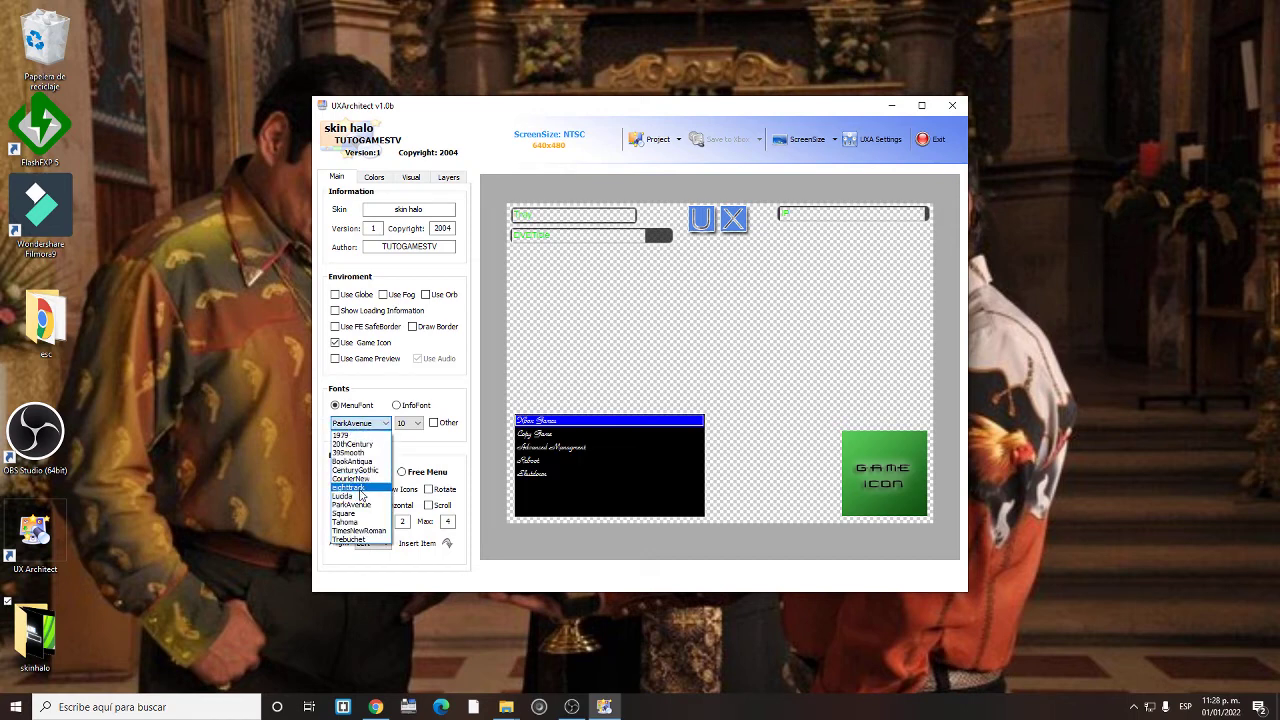
click(360, 491)
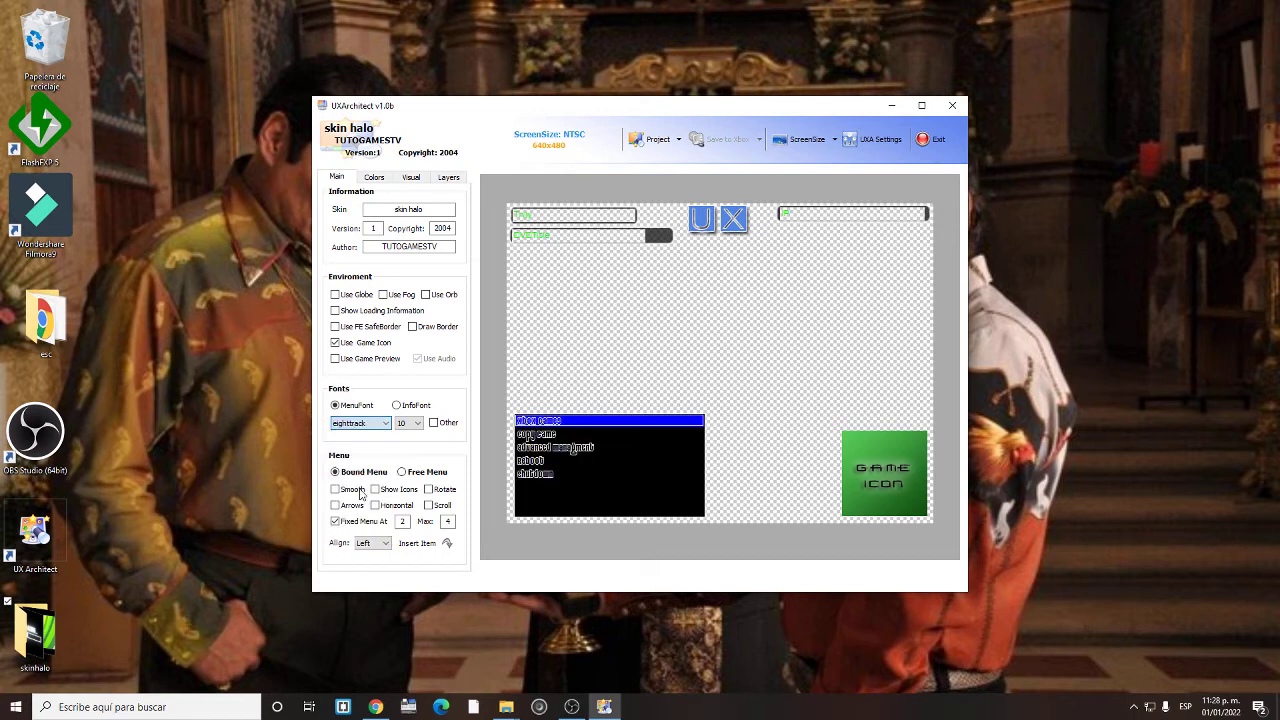
click(411, 423)
click(412, 457)
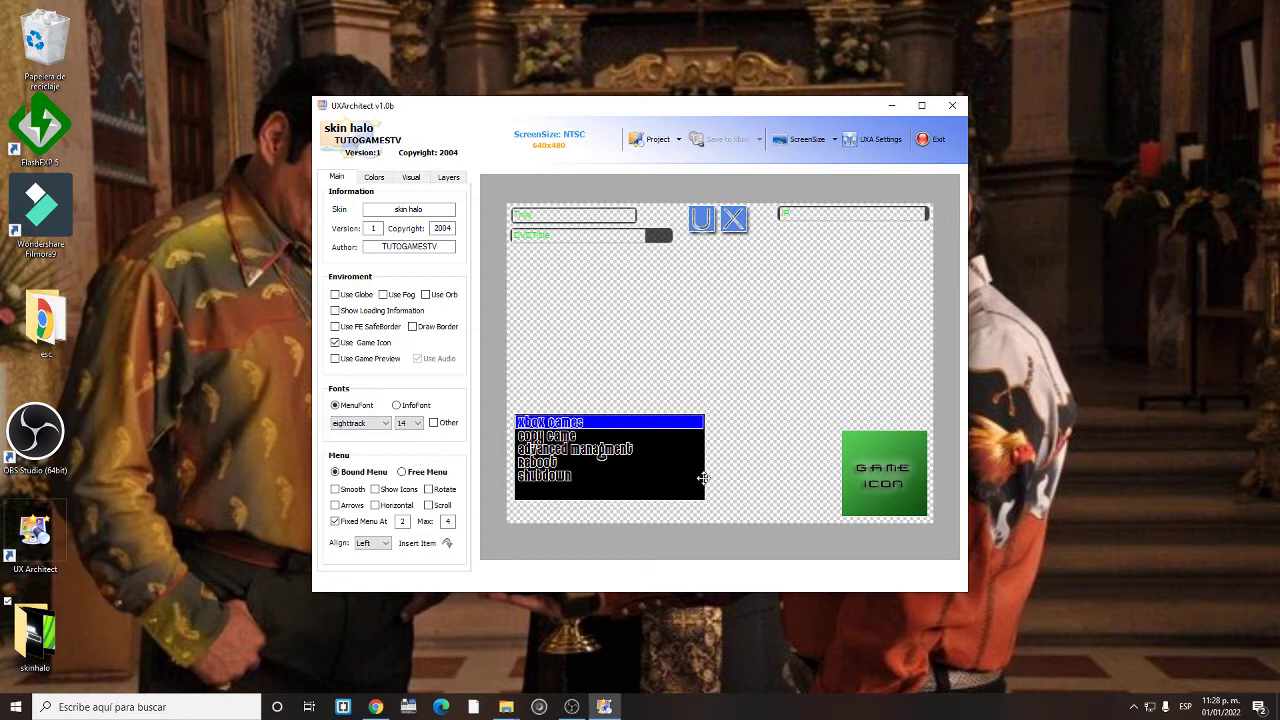
mouse_move(703, 485)
mouse_down()
mouse_move(722, 518)
mouse_move(697, 502)
mouse_up()
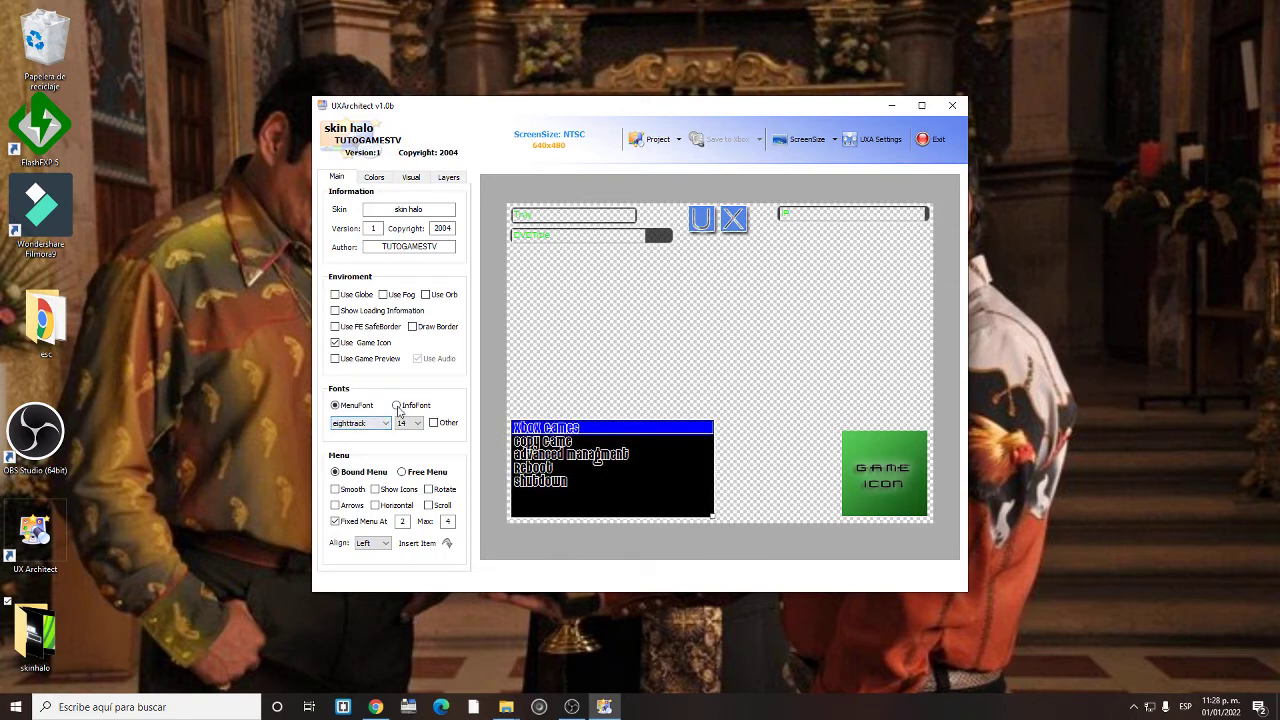
Set the info font for the Tray, DVDTitle and IP texts to CenturyGothic at size 14
click(397, 405)
click(385, 423)
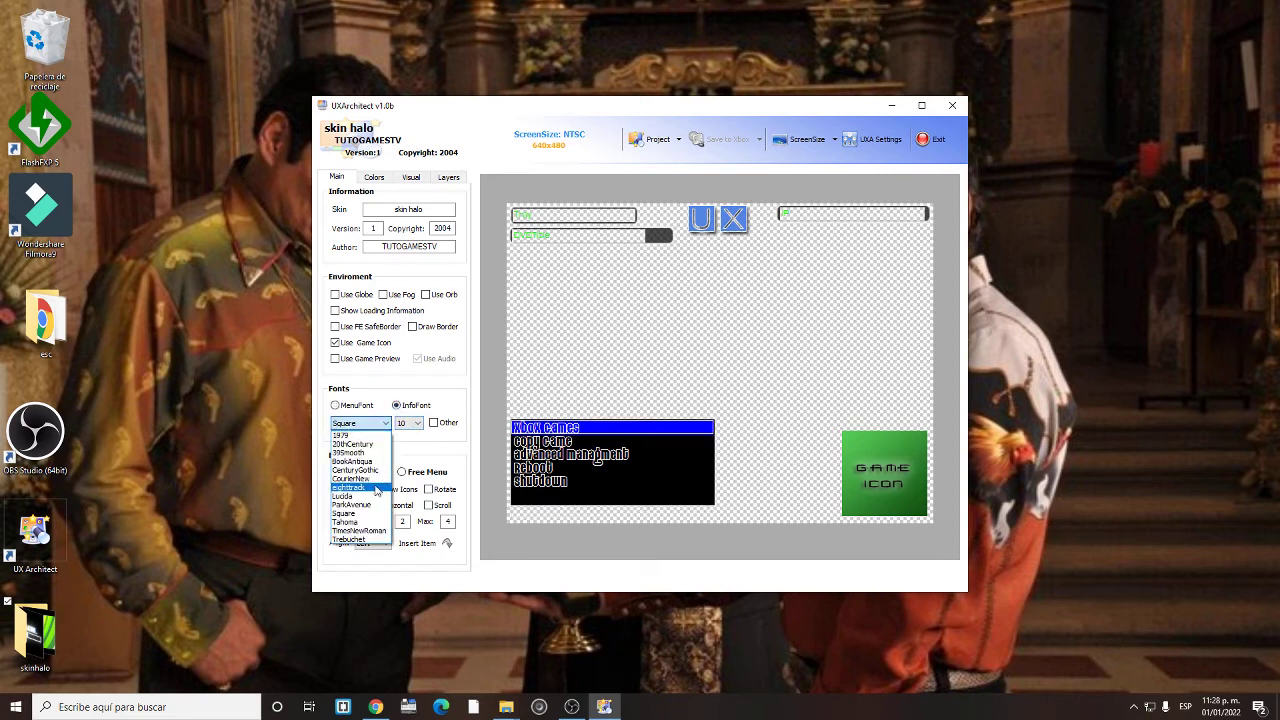
click(360, 436)
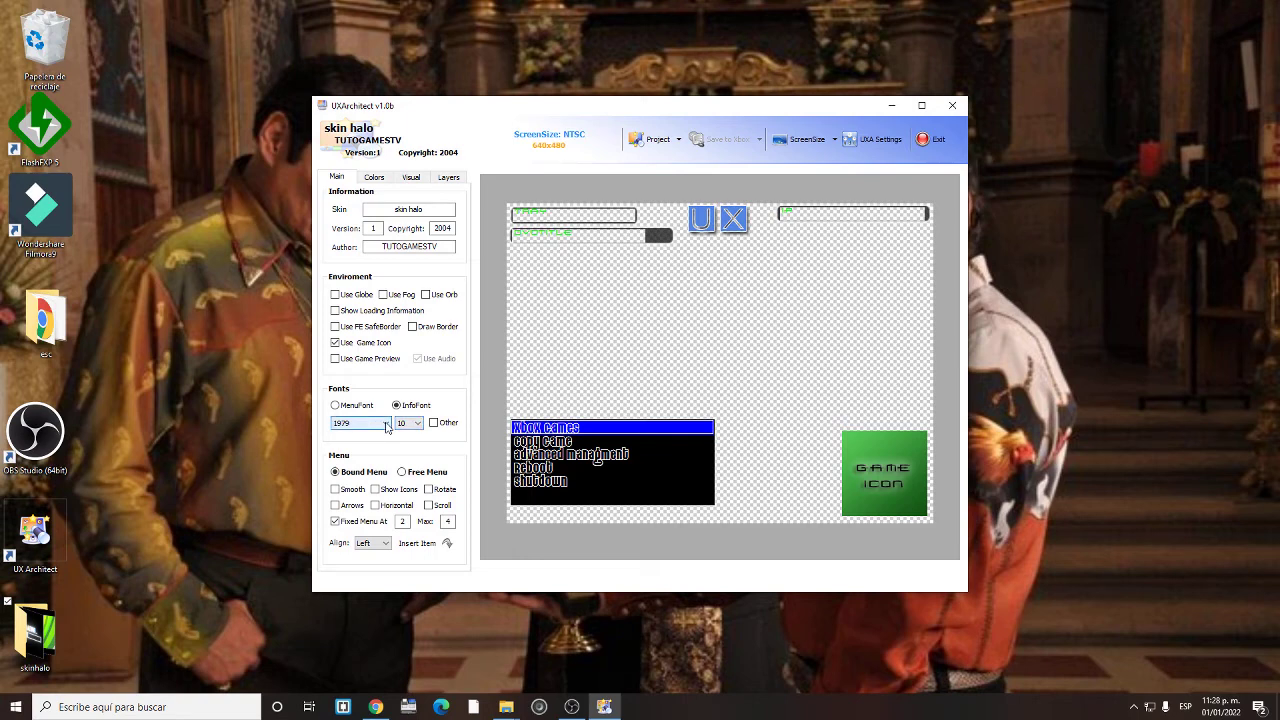
click(386, 427)
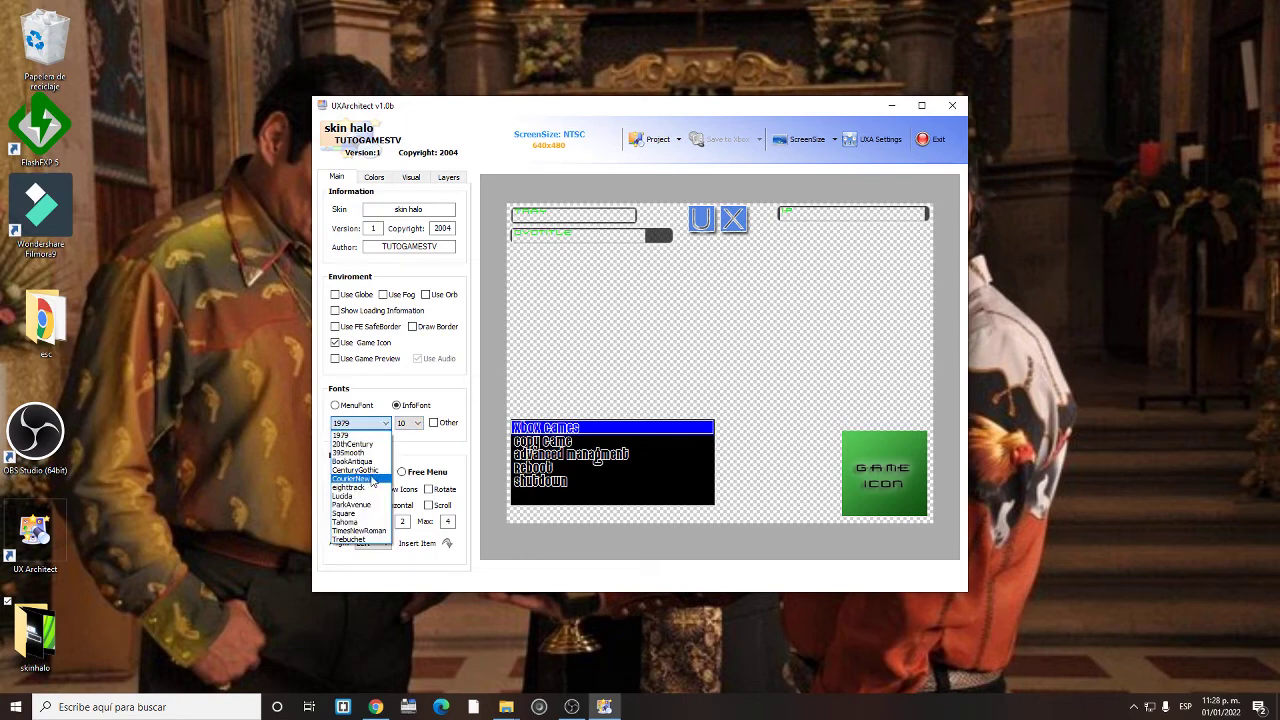
click(355, 469)
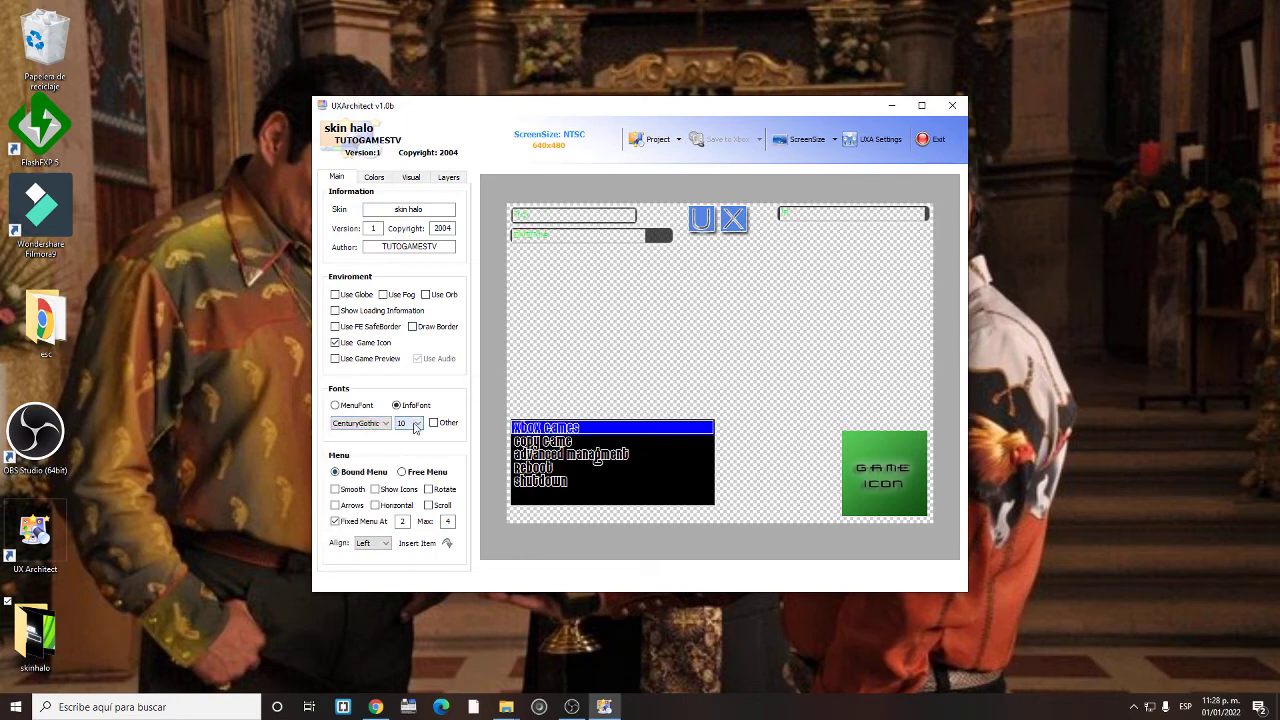
click(415, 427)
click(414, 444)
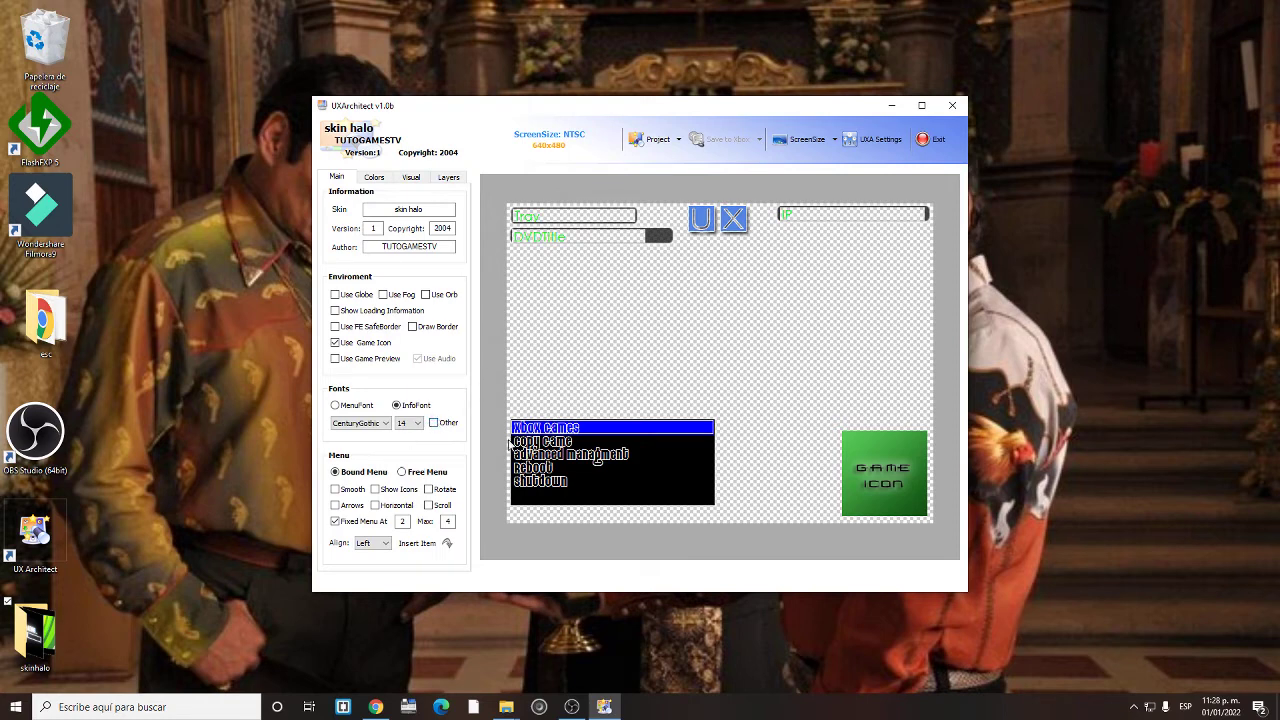
Refit the menu box in the canvas's lower-left corner and enable the menu's Show Icons, Rotate and Scroll options
mouse_move(706, 498)
mouse_down()
mouse_move(737, 523)
mouse_move(721, 505)
mouse_move(731, 494)
mouse_move(667, 474)
mouse_move(720, 503)
mouse_move(721, 520)
mouse_move(716, 503)
mouse_up()
click(376, 489)
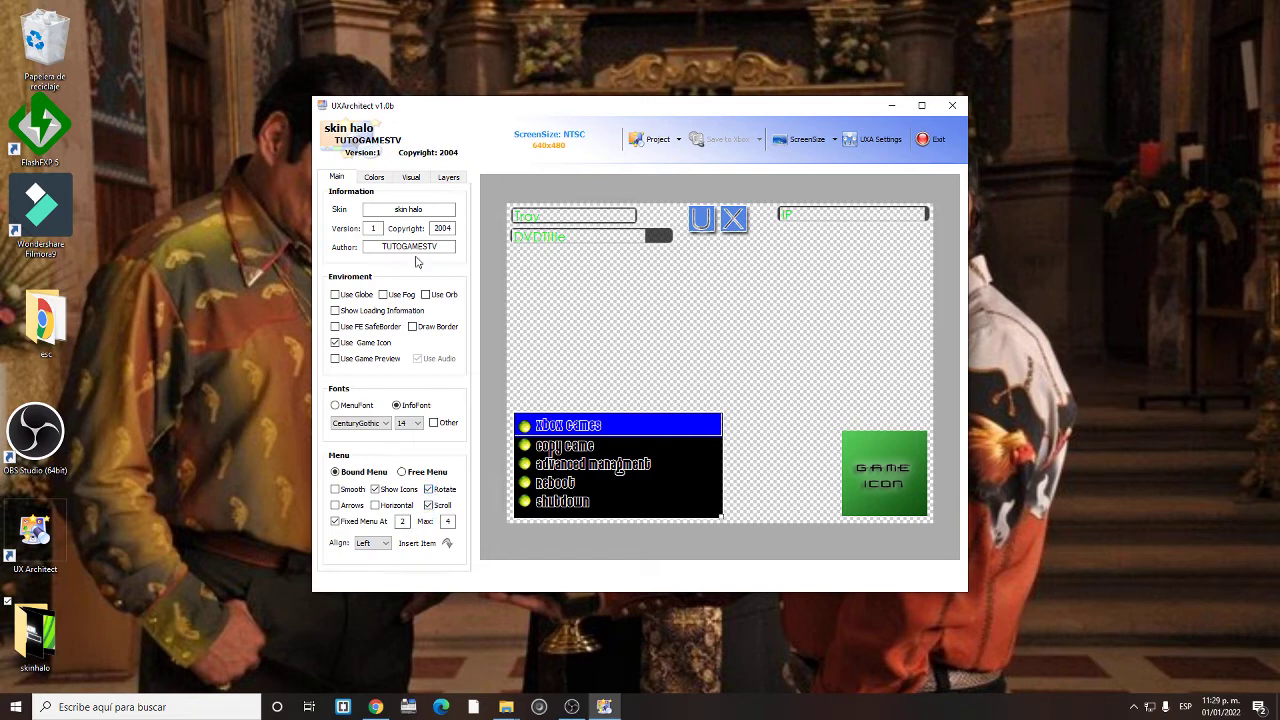
Try the Nice Shade of Brown color theme, and apply the Transparent Grey theme to the skin
click(384, 177)
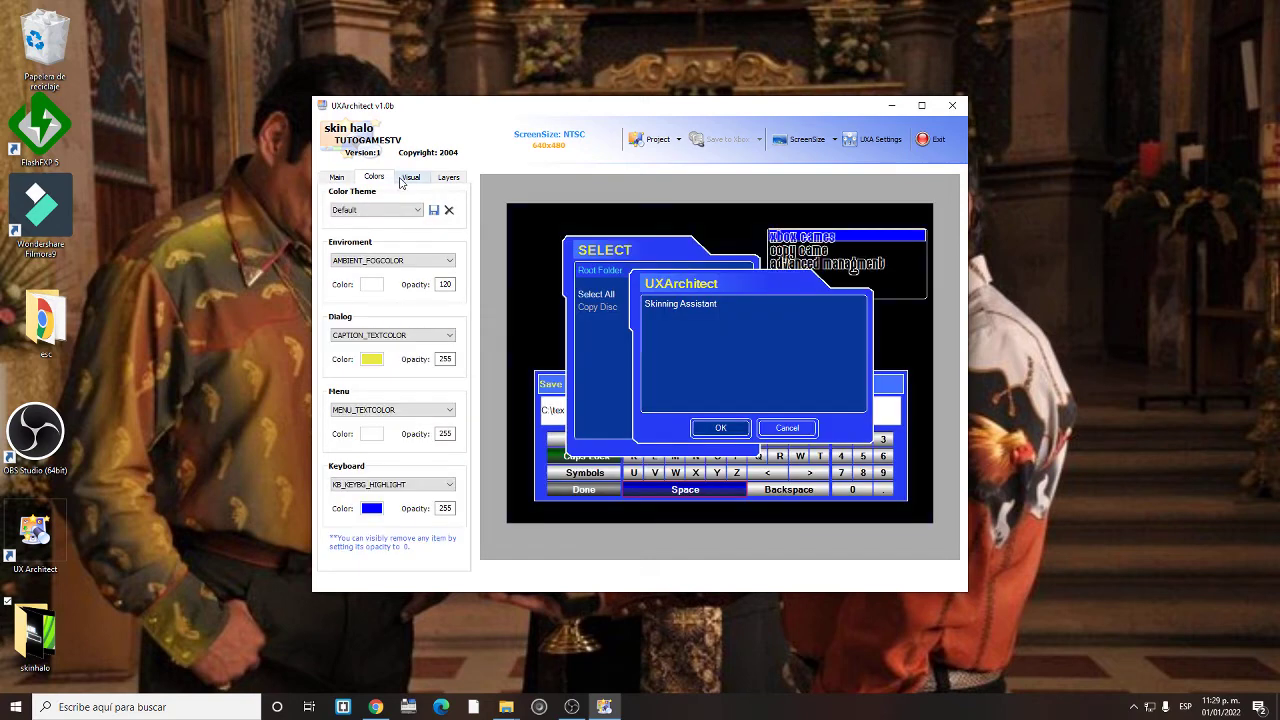
click(410, 212)
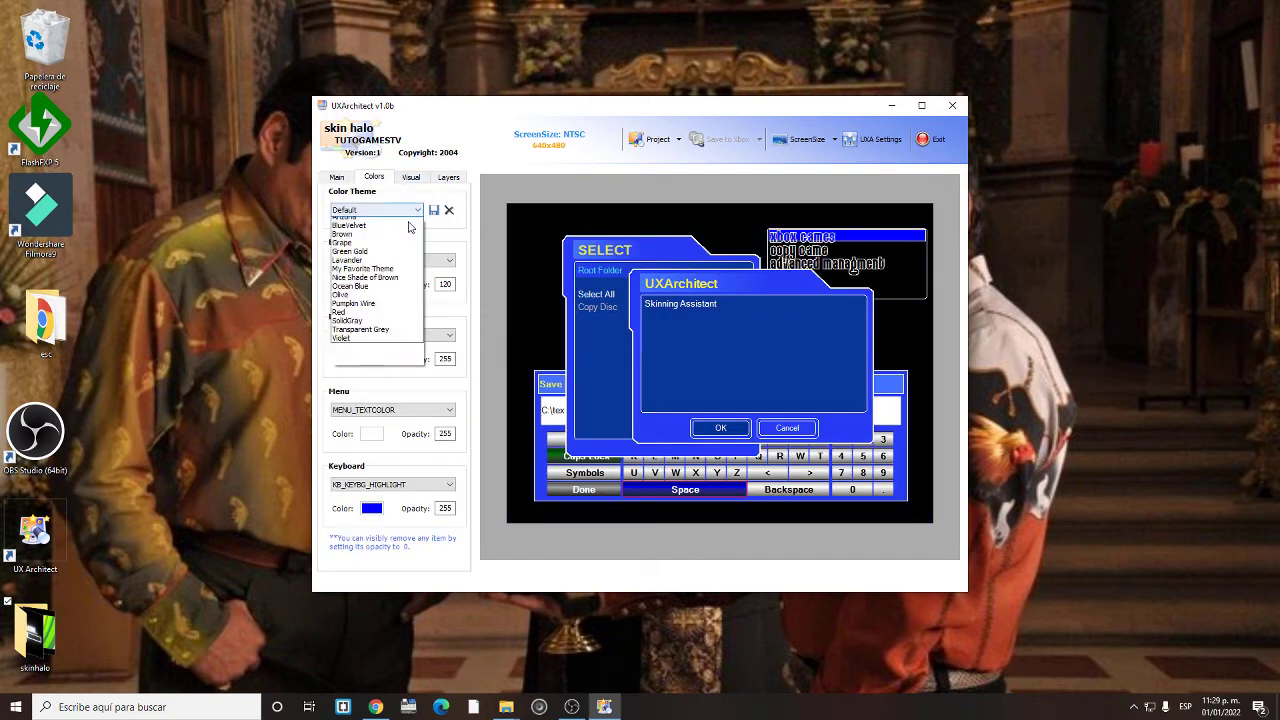
click(368, 303)
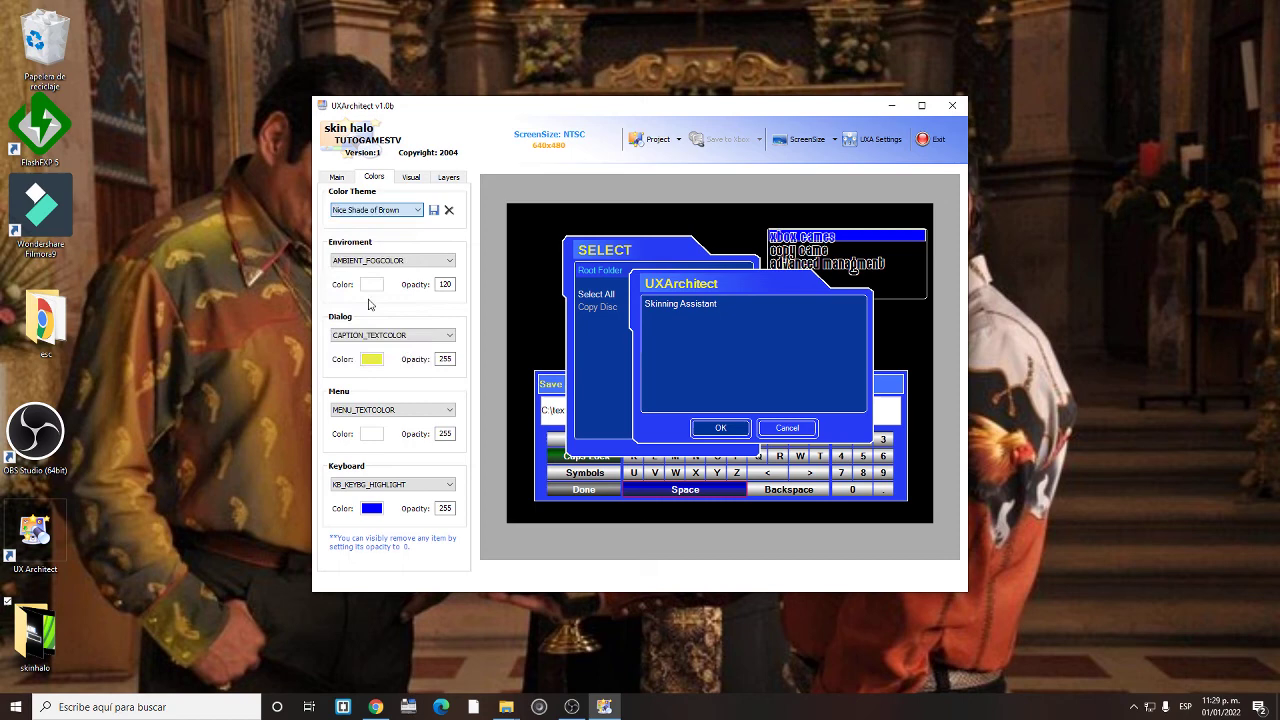
click(405, 210)
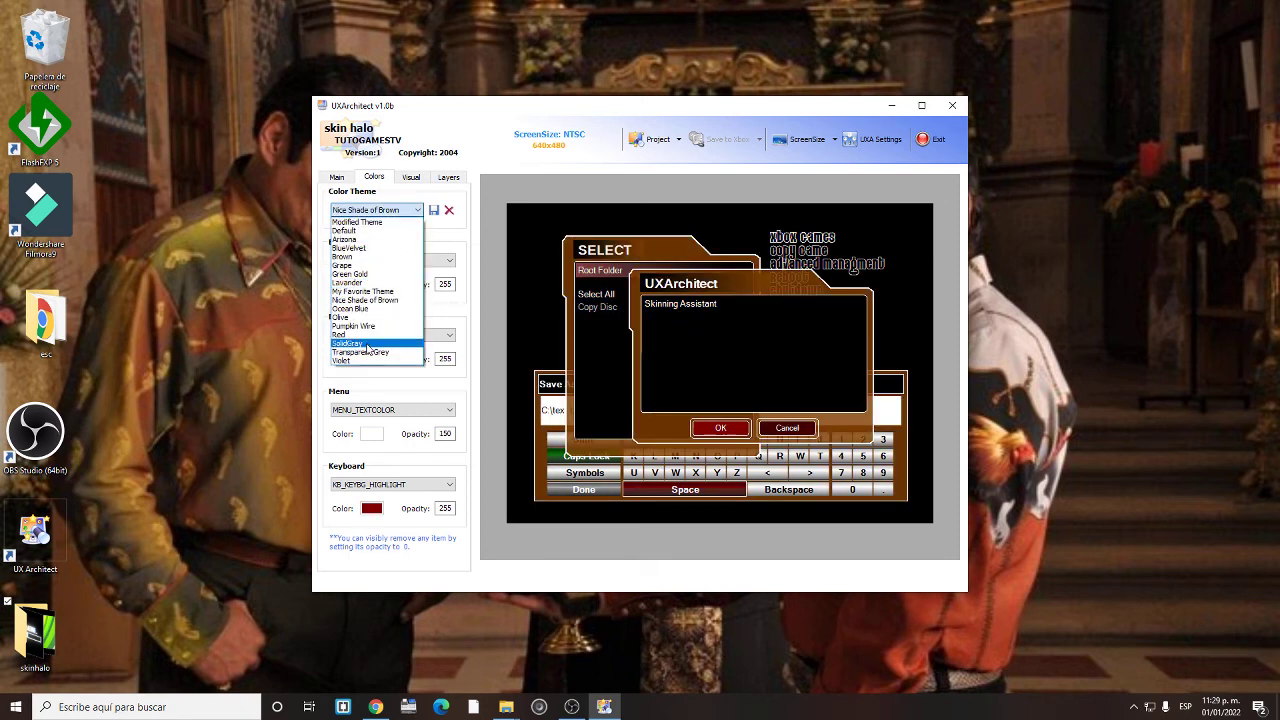
click(367, 353)
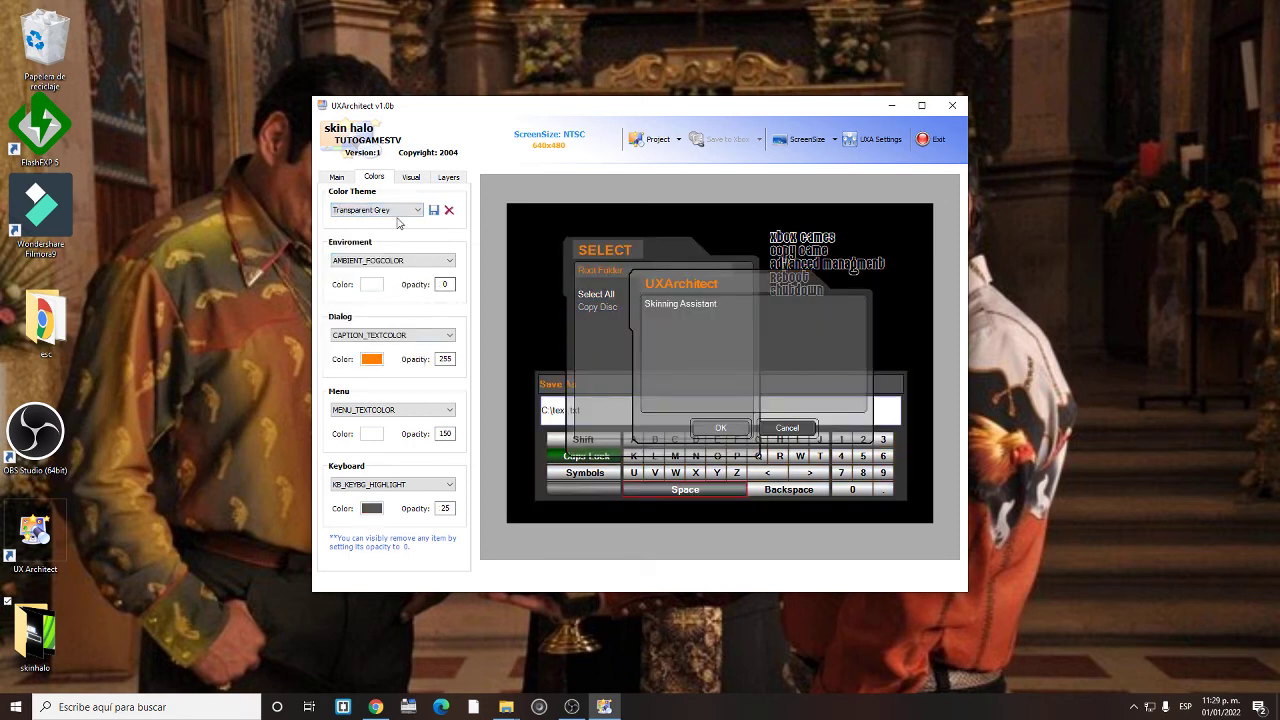
Check the skin's layout and image layers, and export it to the desktop as a zip file named skin halo
click(338, 177)
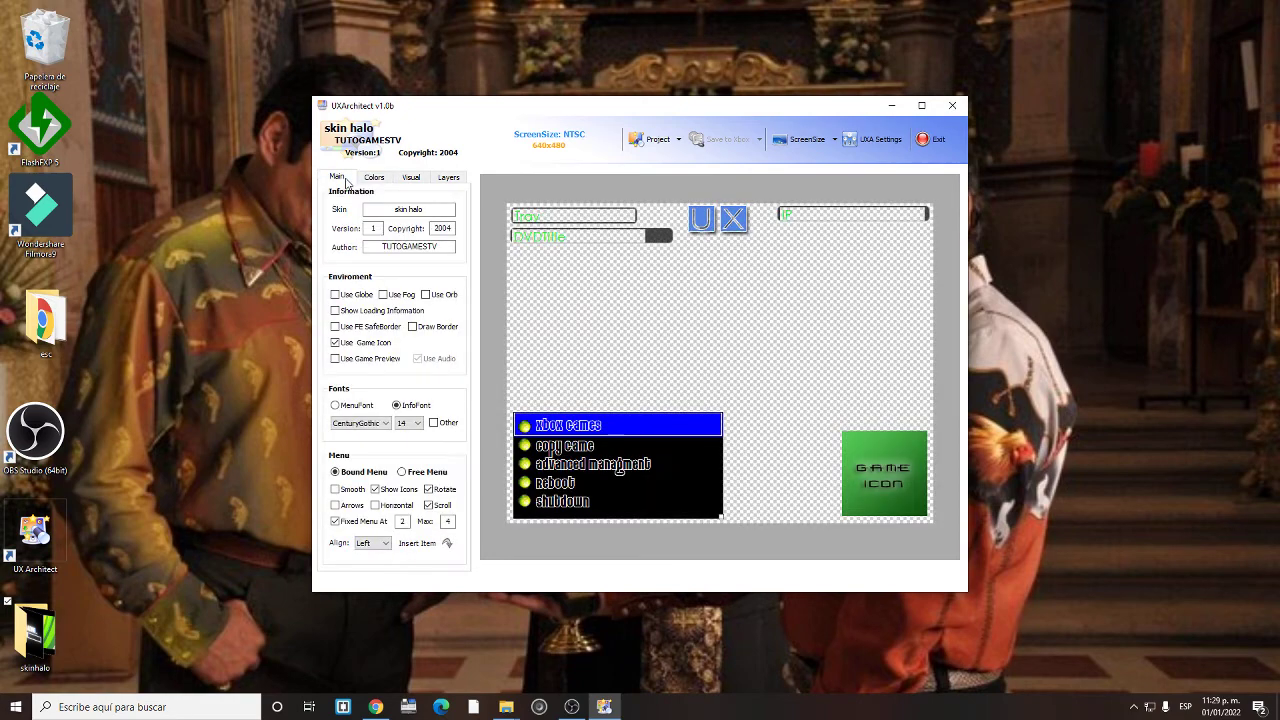
click(448, 178)
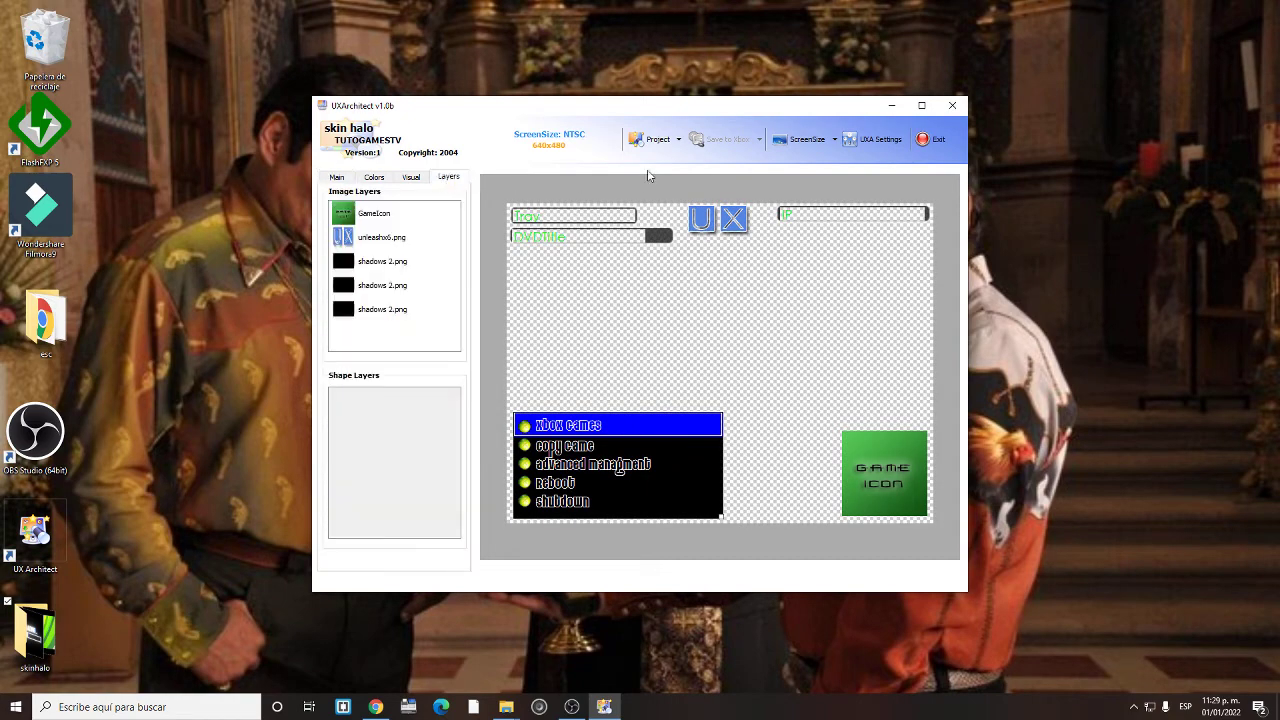
click(677, 141)
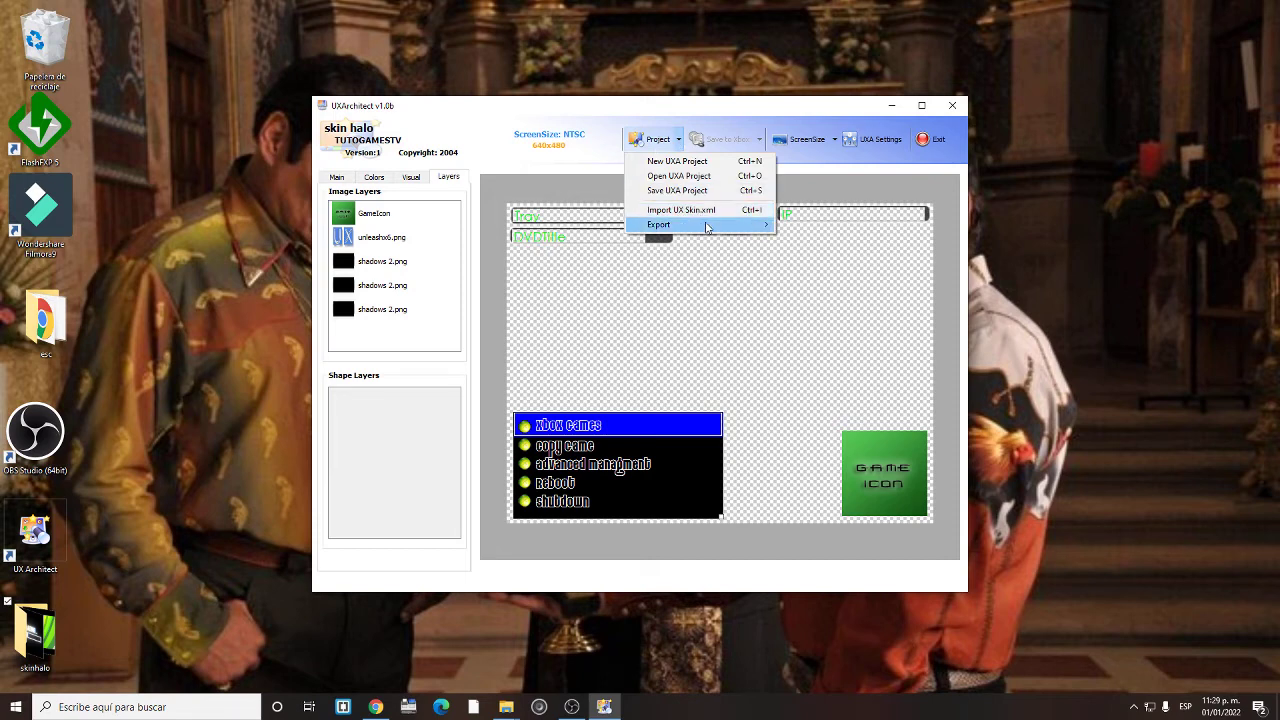
mouse_move(737, 224)
click(808, 227)
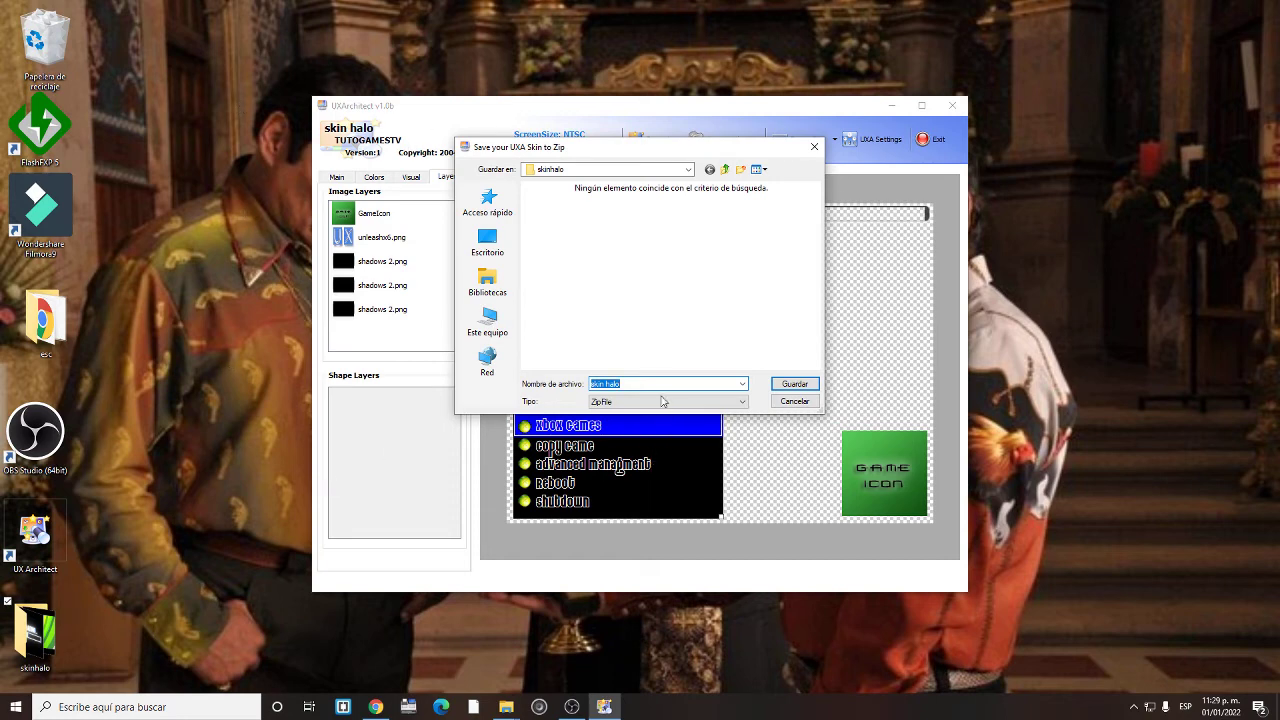
click(487, 241)
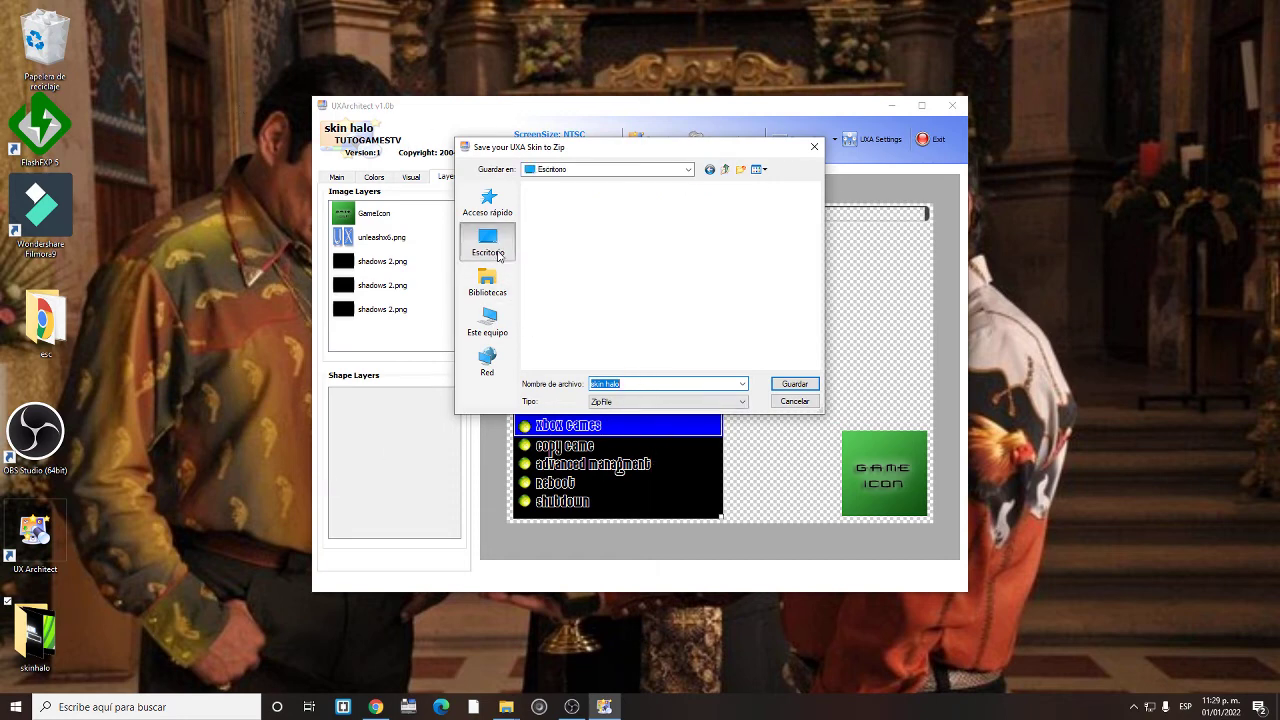
click(781, 388)
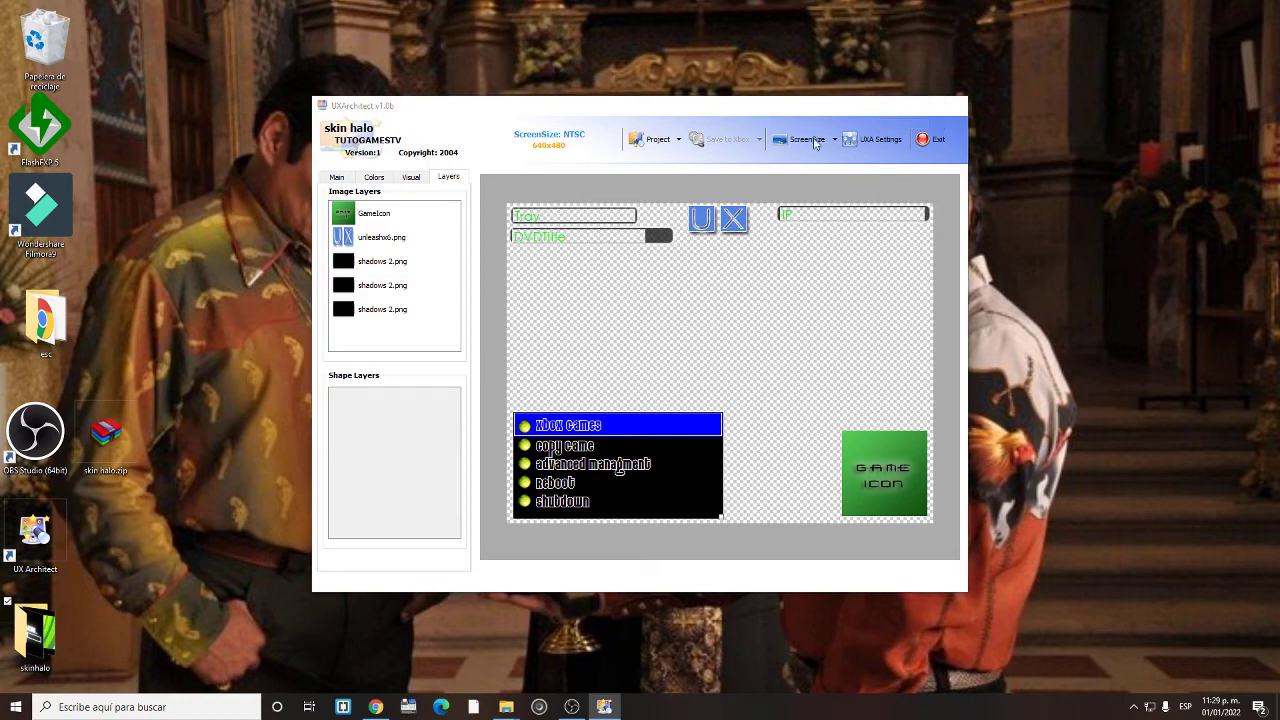
Extract skin halo.zip on the desktop into a folder named skin halo
click(889, 106)
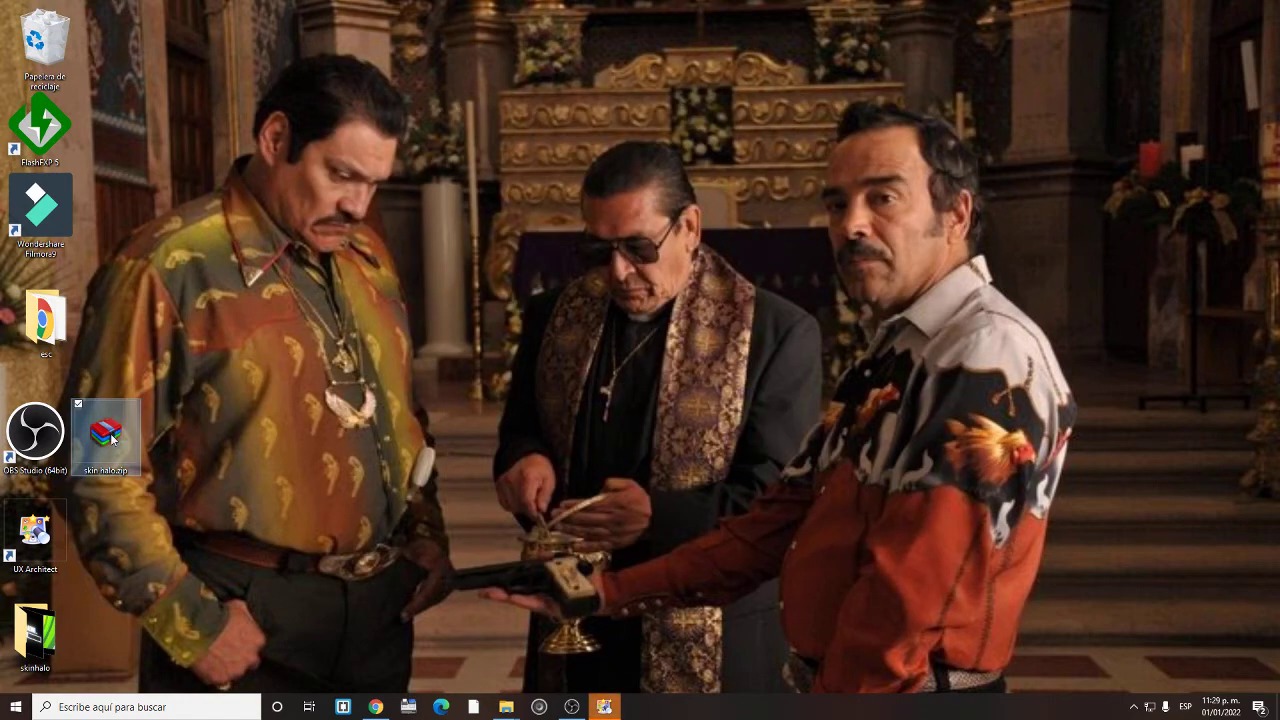
right_click(112, 437)
click(170, 189)
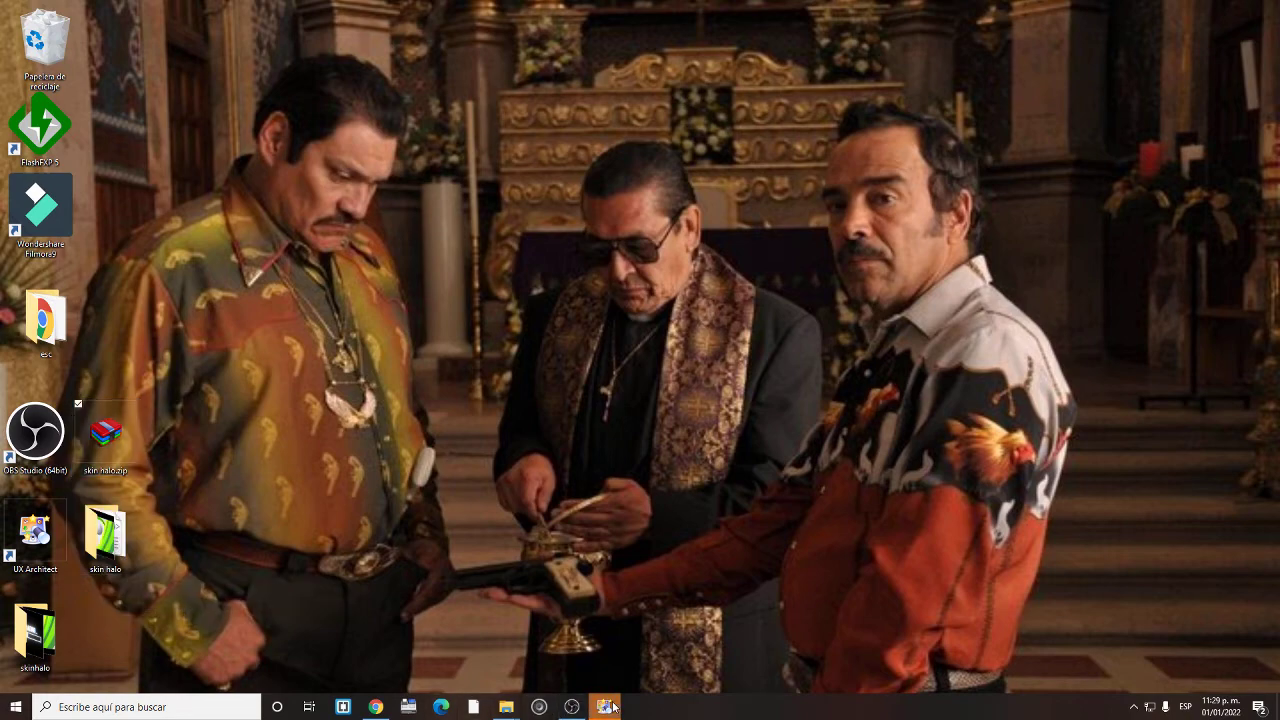
Open the extracted skin halo folder in a maximized window and examine the exported skin files
click(605, 705)
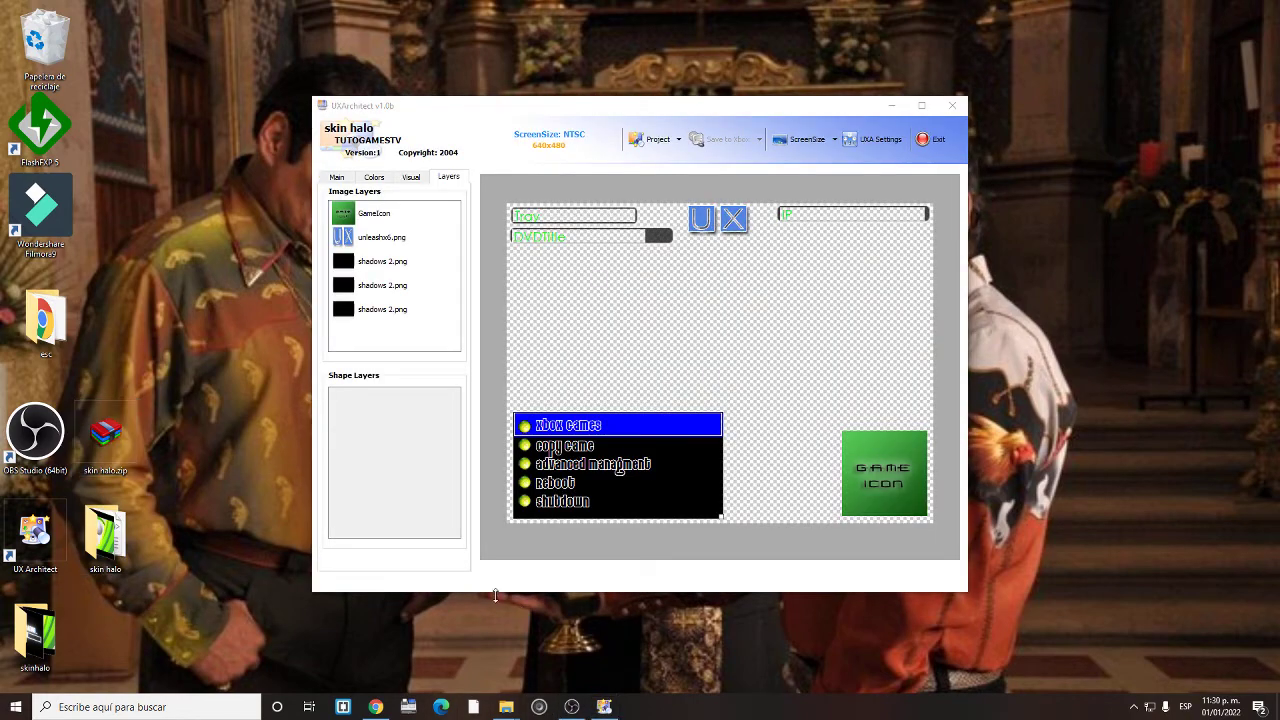
click(110, 537)
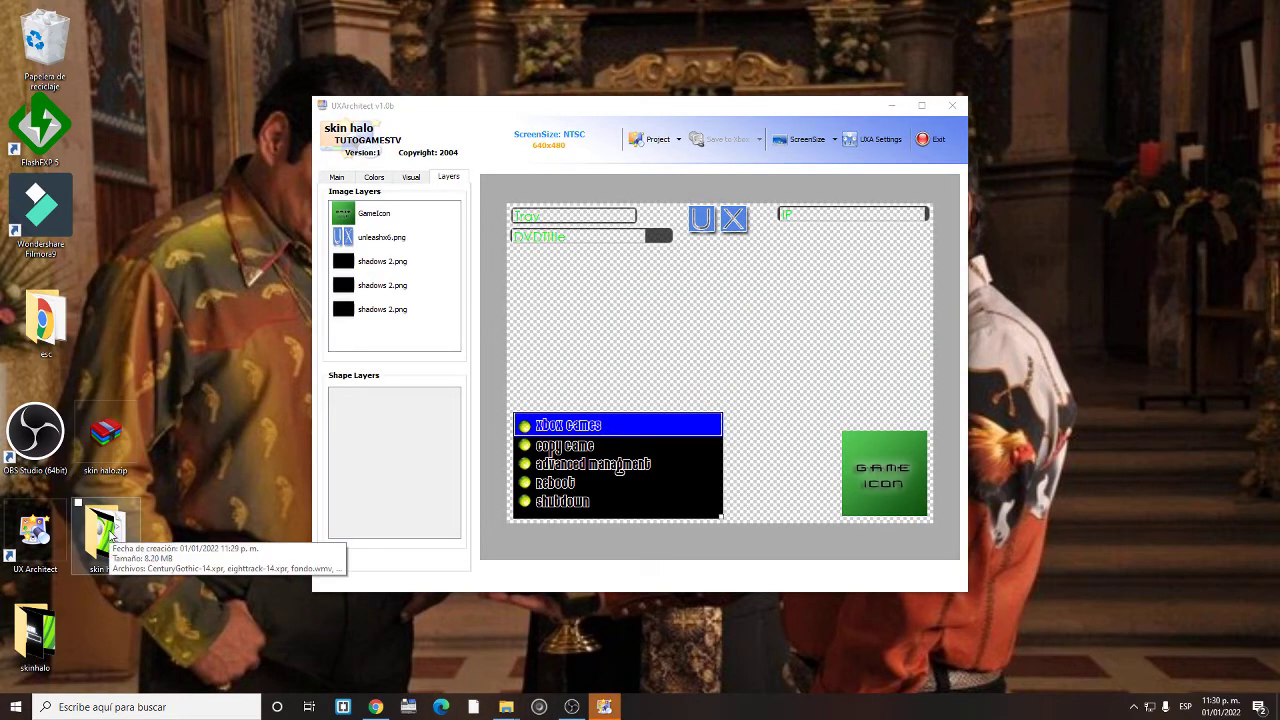
click(111, 538)
double_click(110, 537)
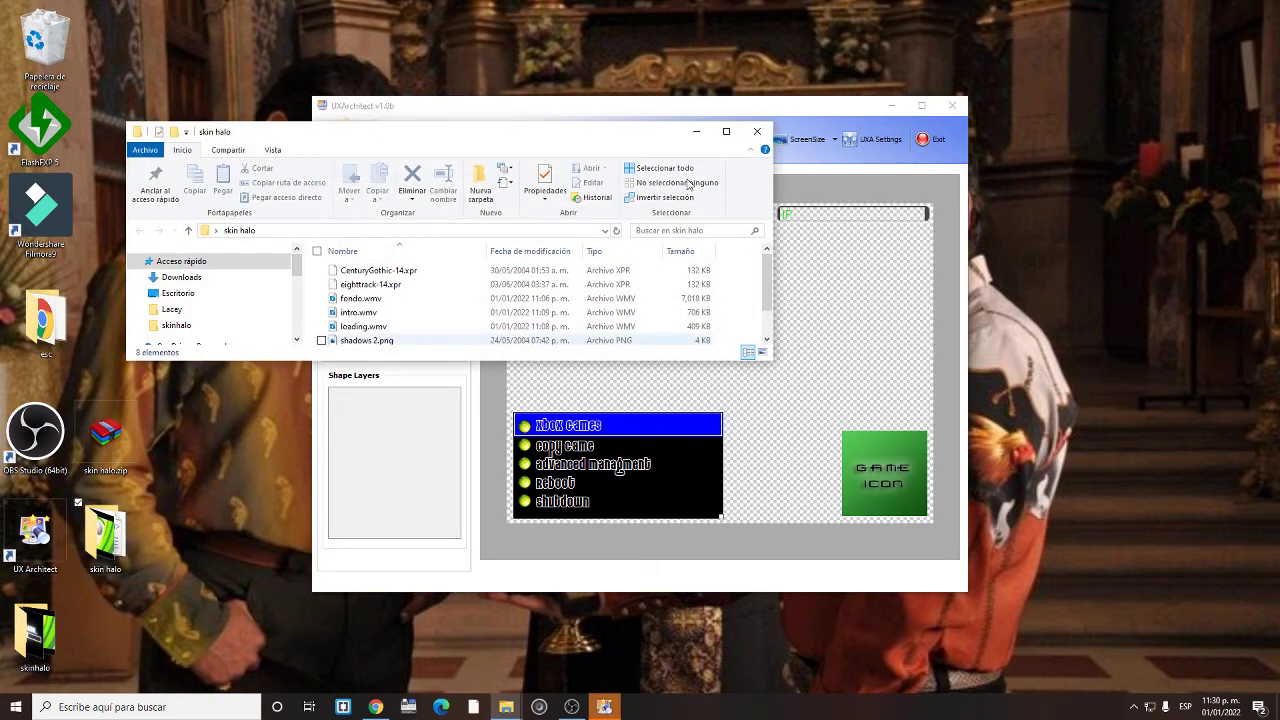
click(733, 131)
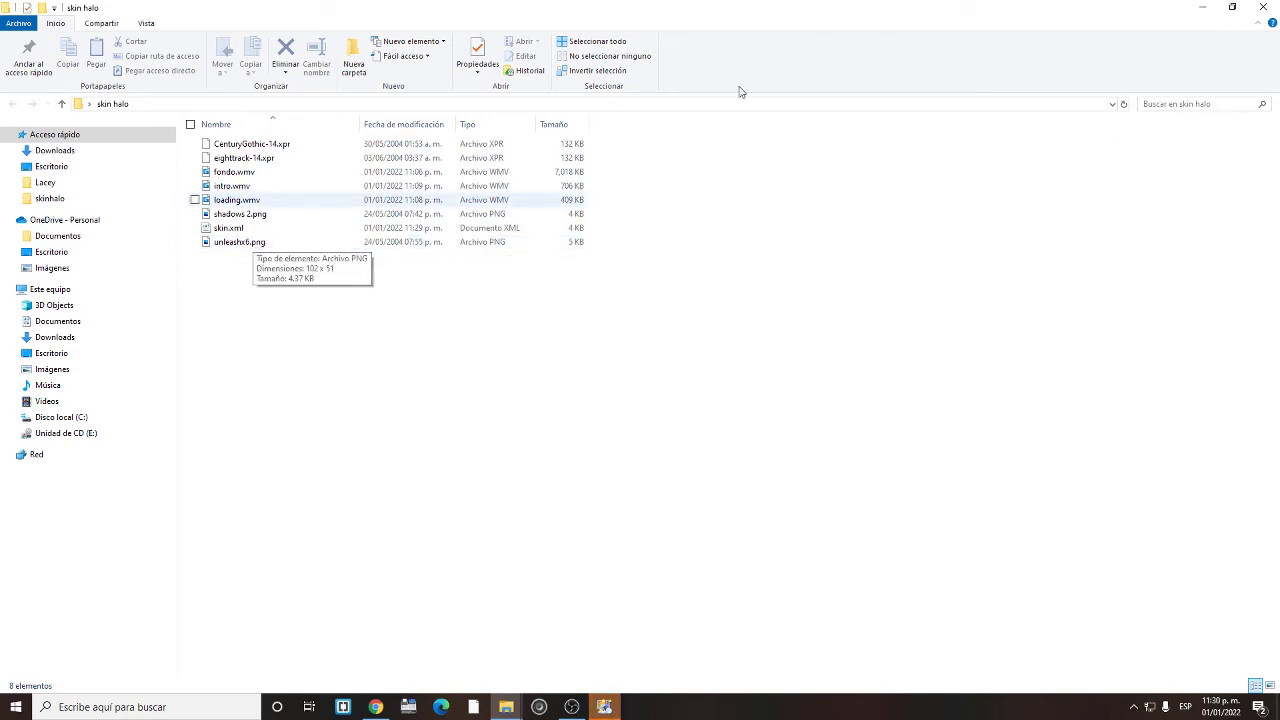
Return to UXArchitect and add the tumblr PNG image of the crouching Halo soldier from the skinhalo folder to the skin
click(1200, 9)
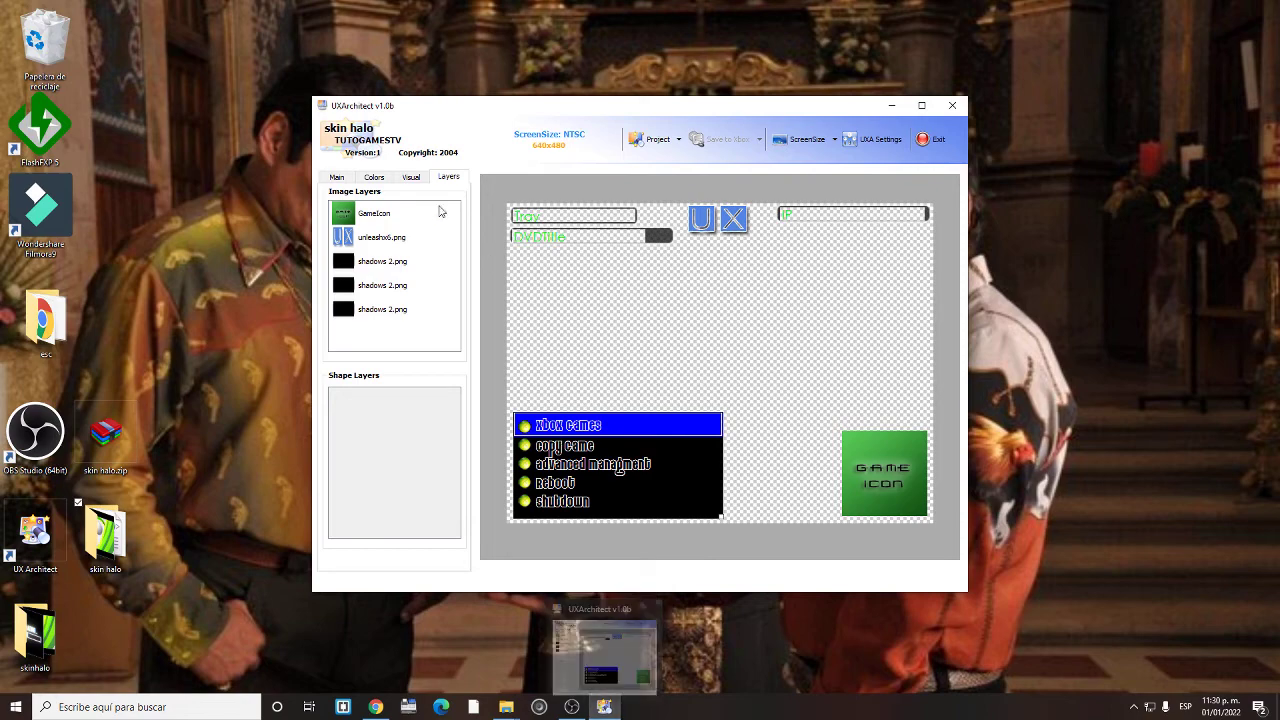
click(337, 178)
click(410, 177)
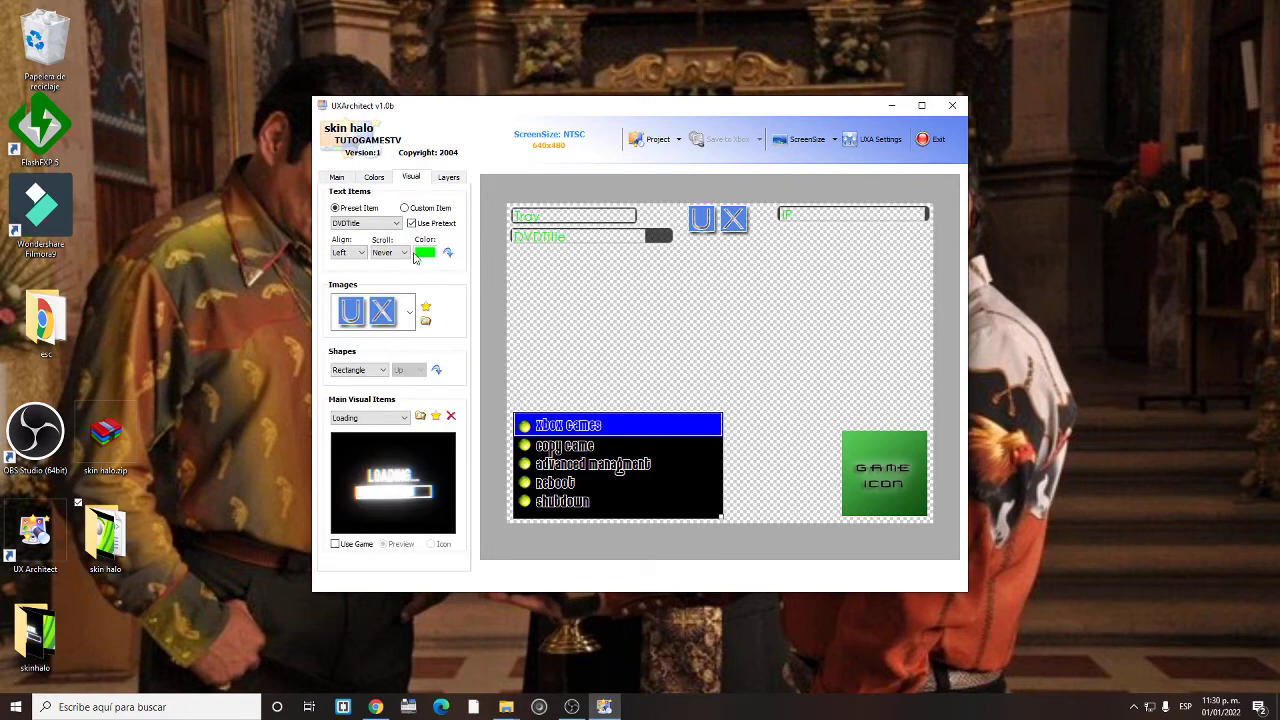
click(425, 321)
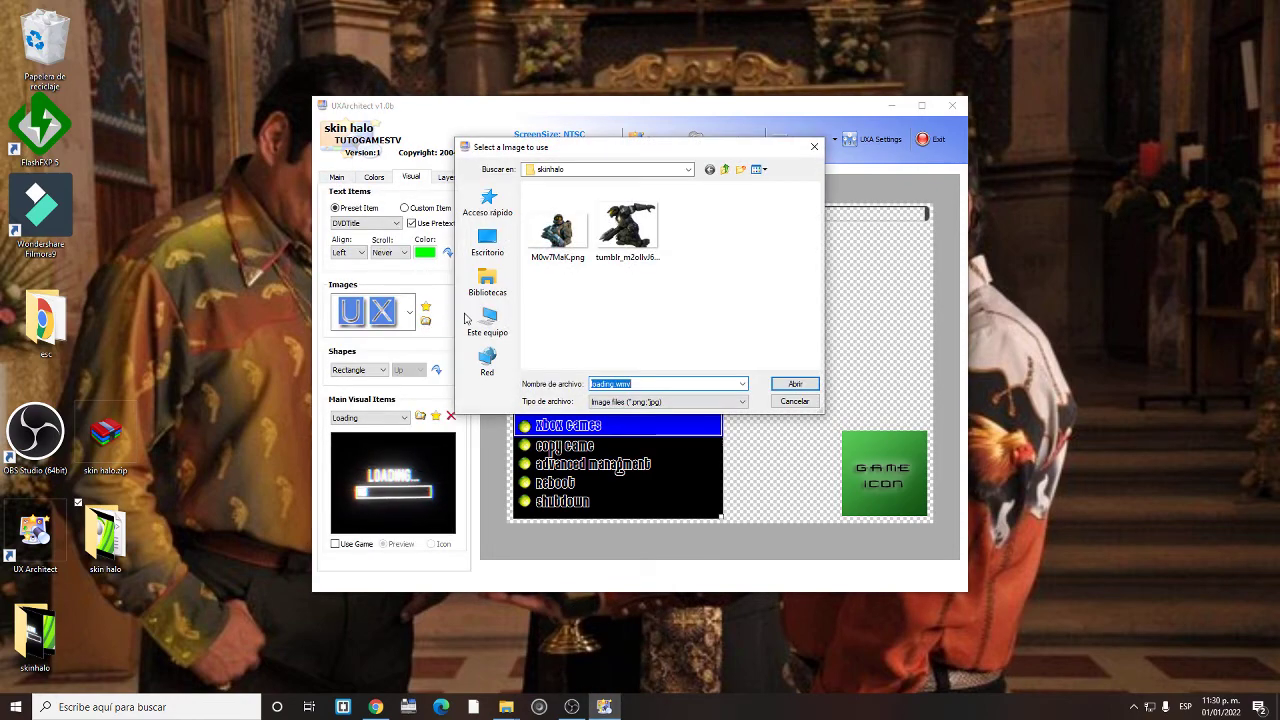
click(617, 235)
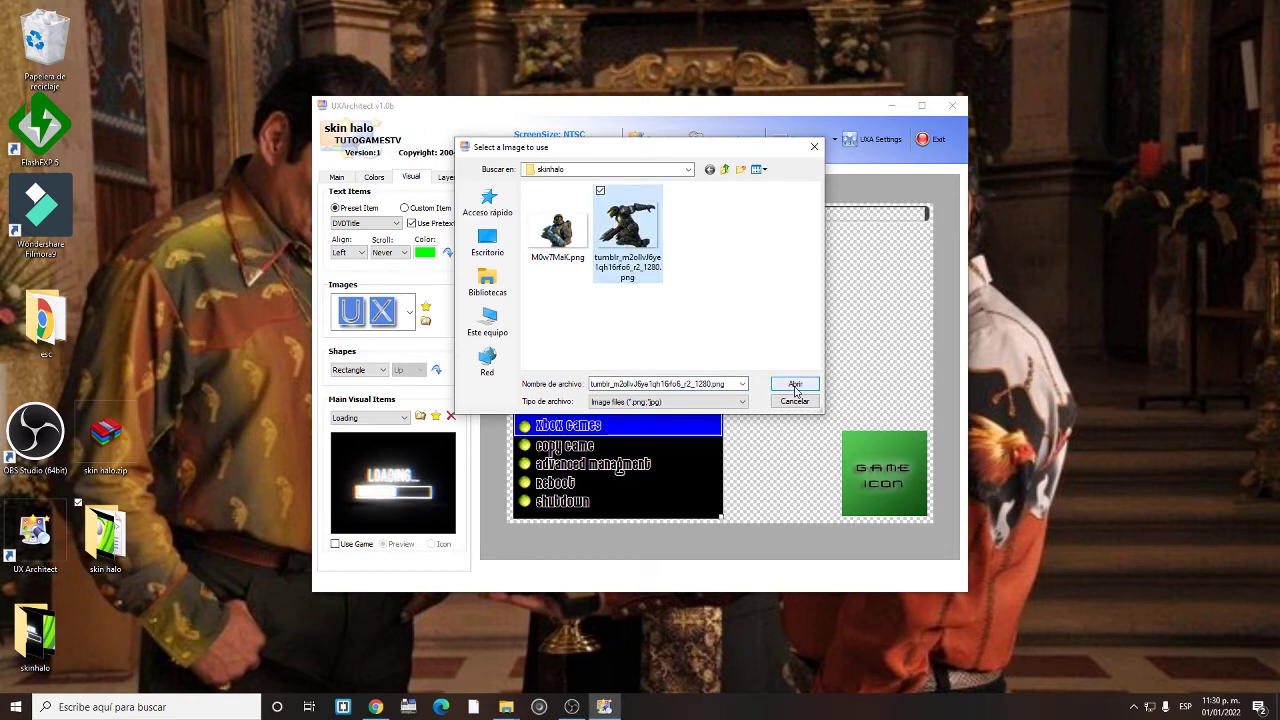
click(795, 384)
Shrink the crouching soldier image and place it directly above the game icon at the skin's right edge
drag(866, 396, 661, 214)
drag(925, 455, 568, 309)
drag(648, 298, 695, 290)
drag(626, 267, 921, 406)
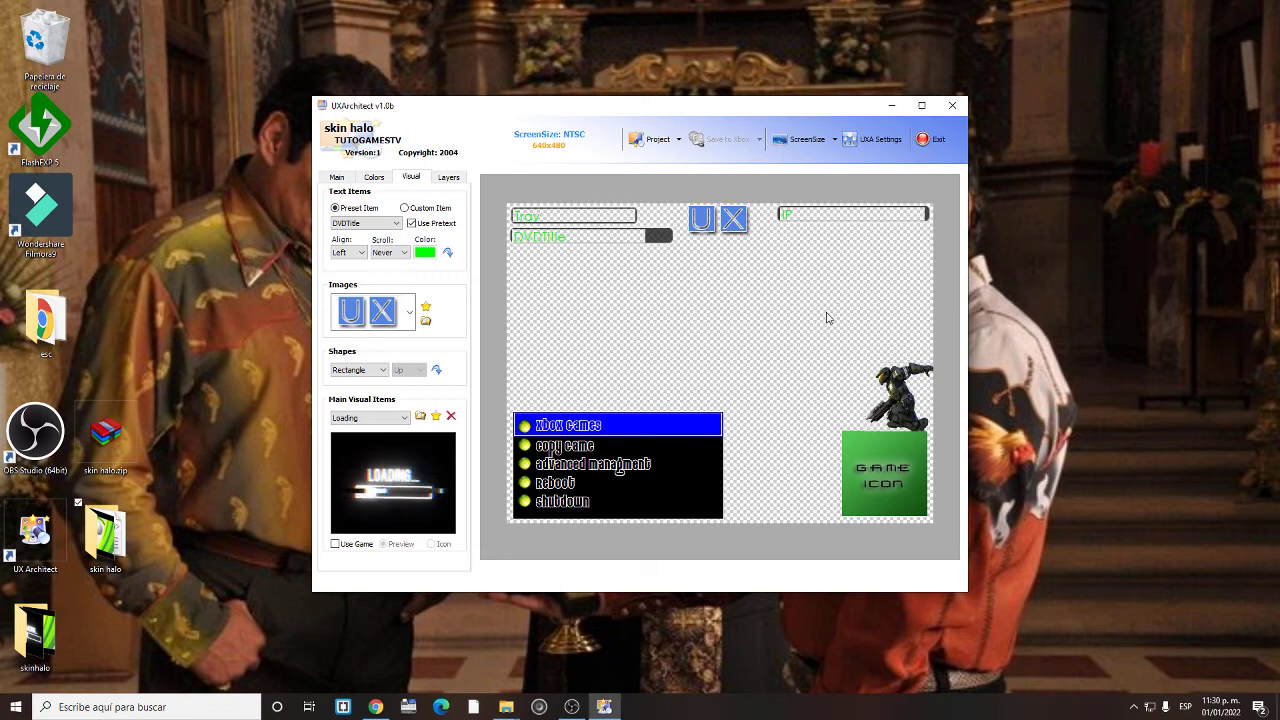
Add M0w7MaK.png from the skinhalo folder, resize it and place it above the menu at the skin's left edge
click(426, 321)
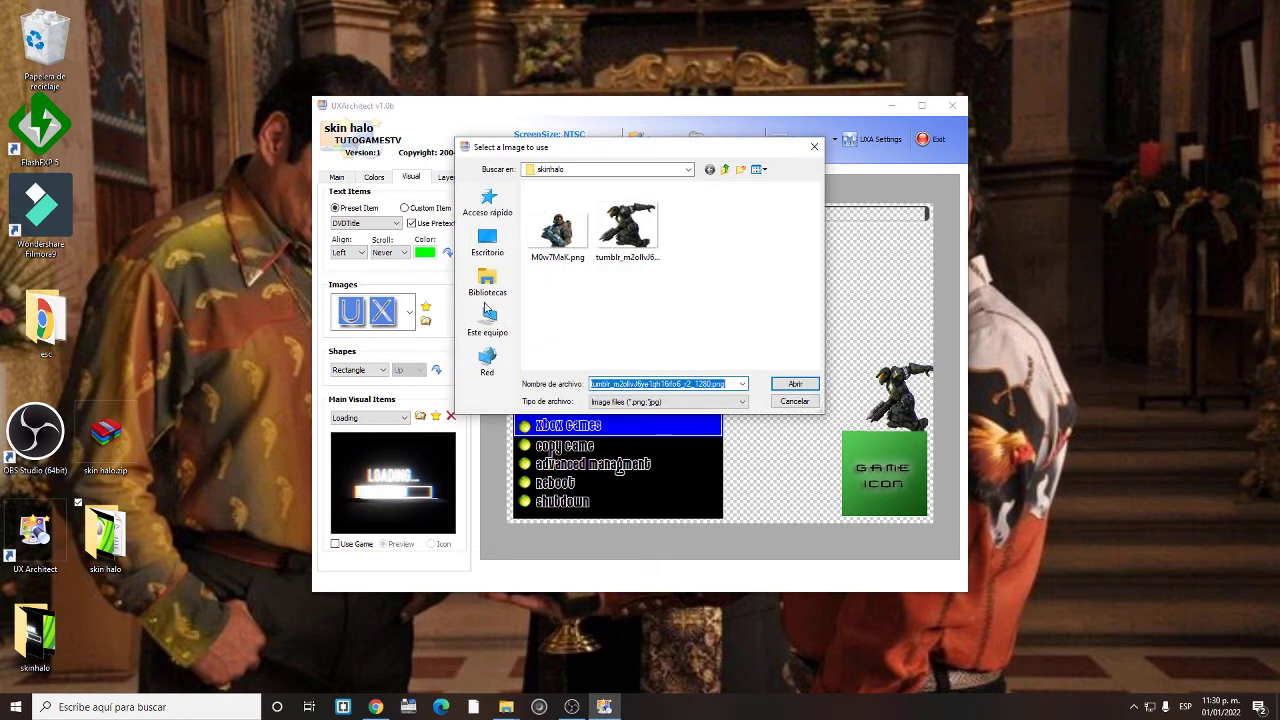
click(556, 245)
click(795, 384)
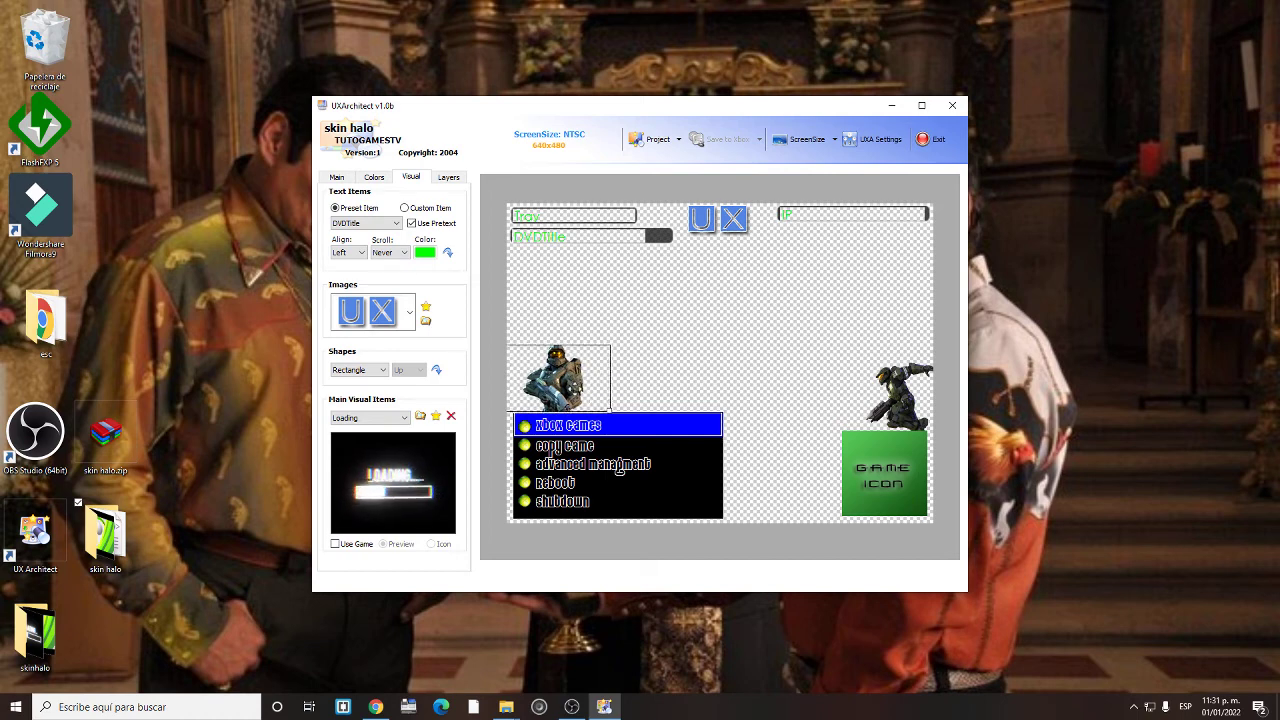
drag(600, 401, 548, 380)
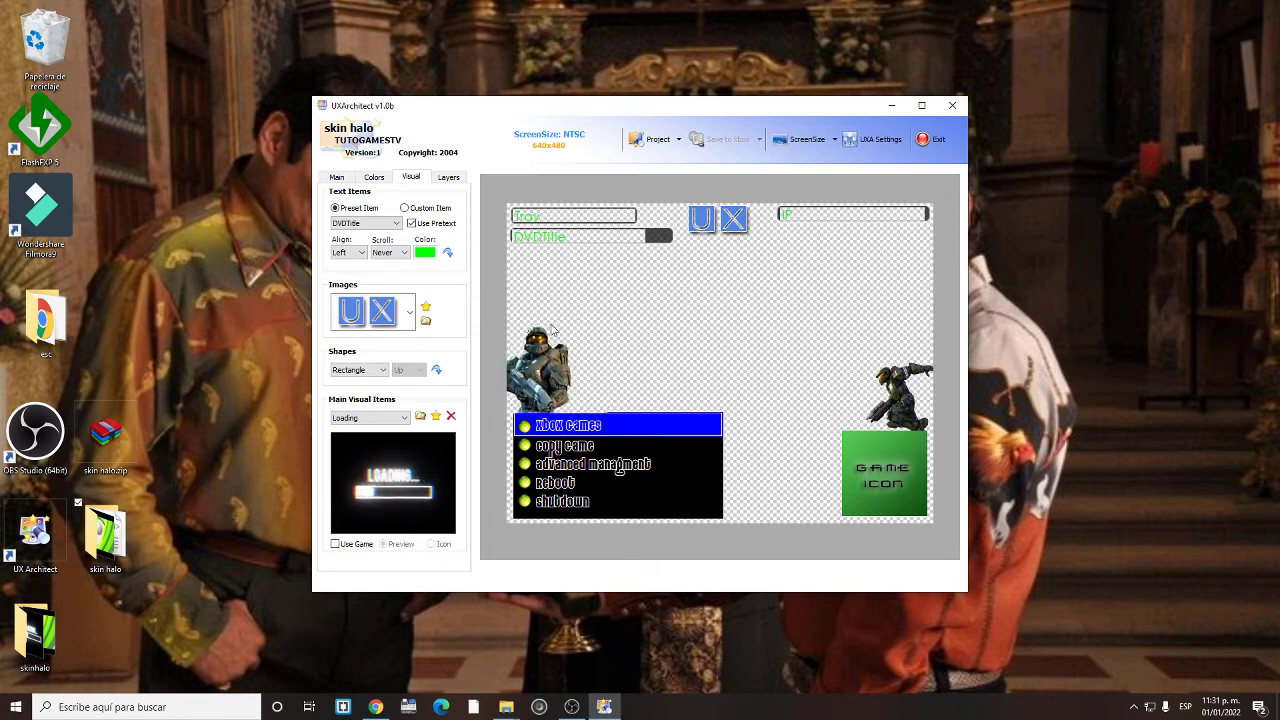
Export the skin as a zipped project named skin halo in the skinhalo folder
click(678, 140)
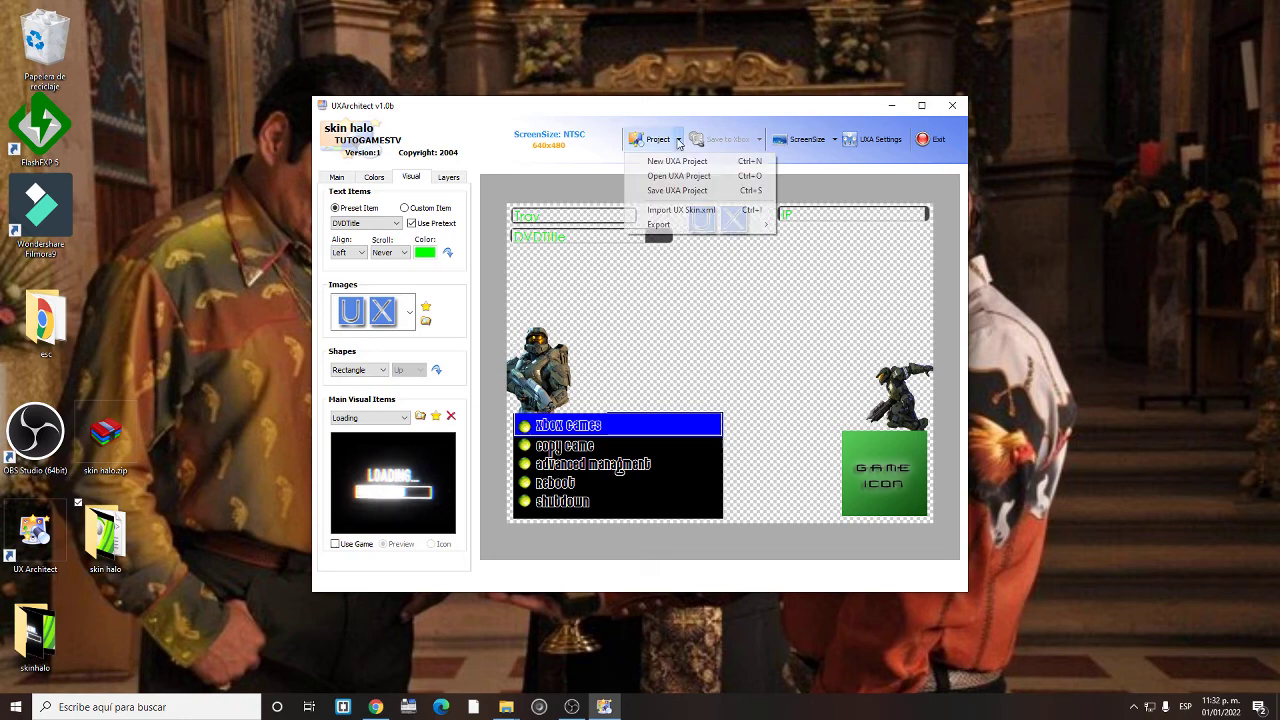
mouse_move(745, 226)
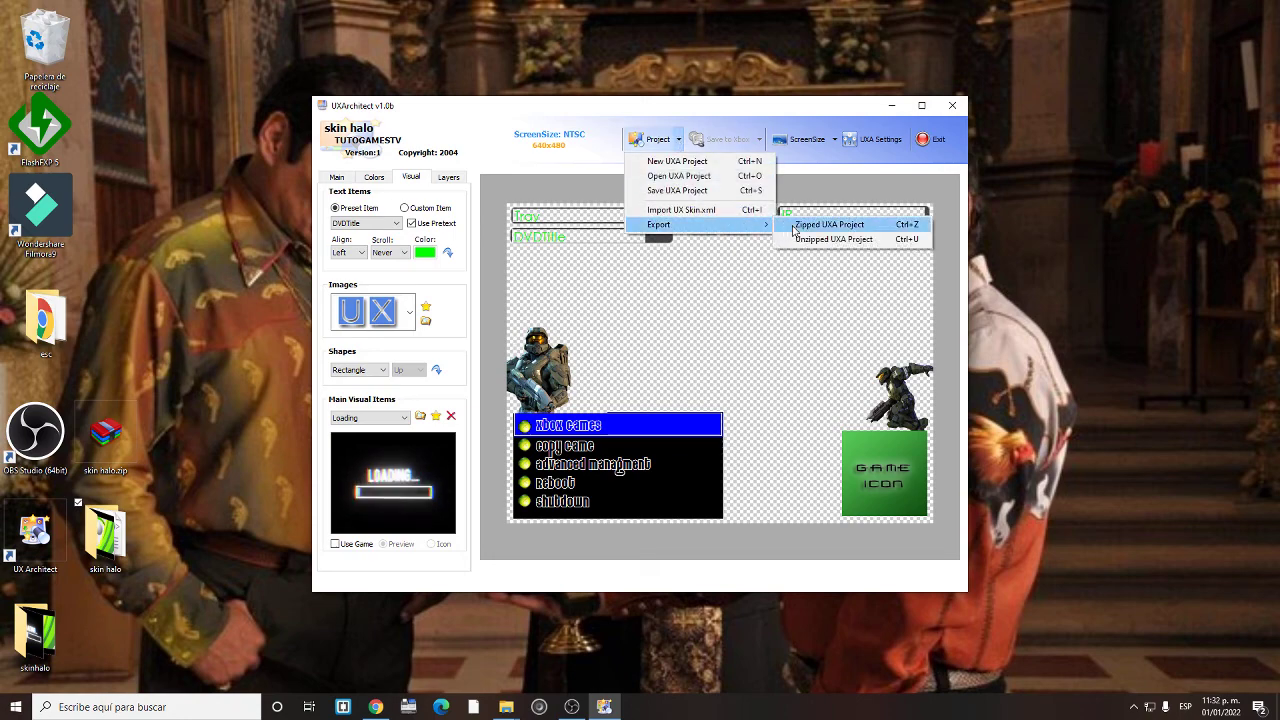
click(800, 224)
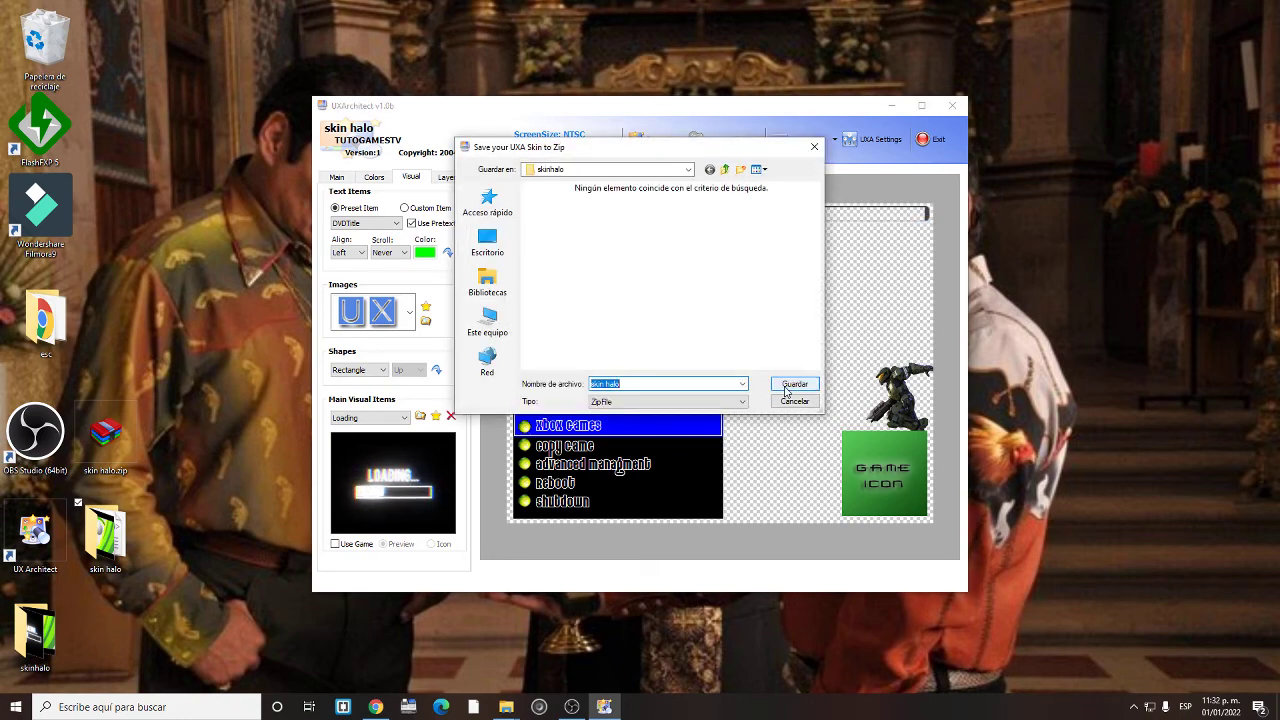
click(787, 386)
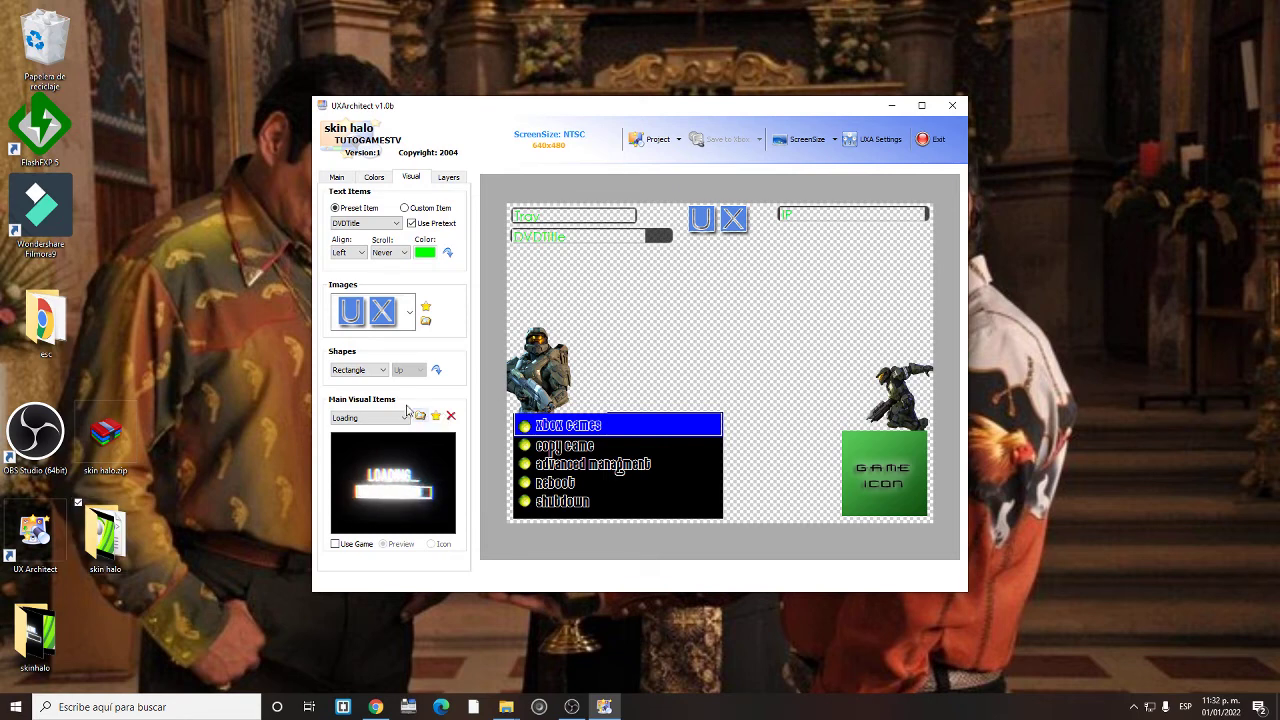
Try to export the skin as a zipped project named skin halo2 in the skinhalo folder
click(679, 141)
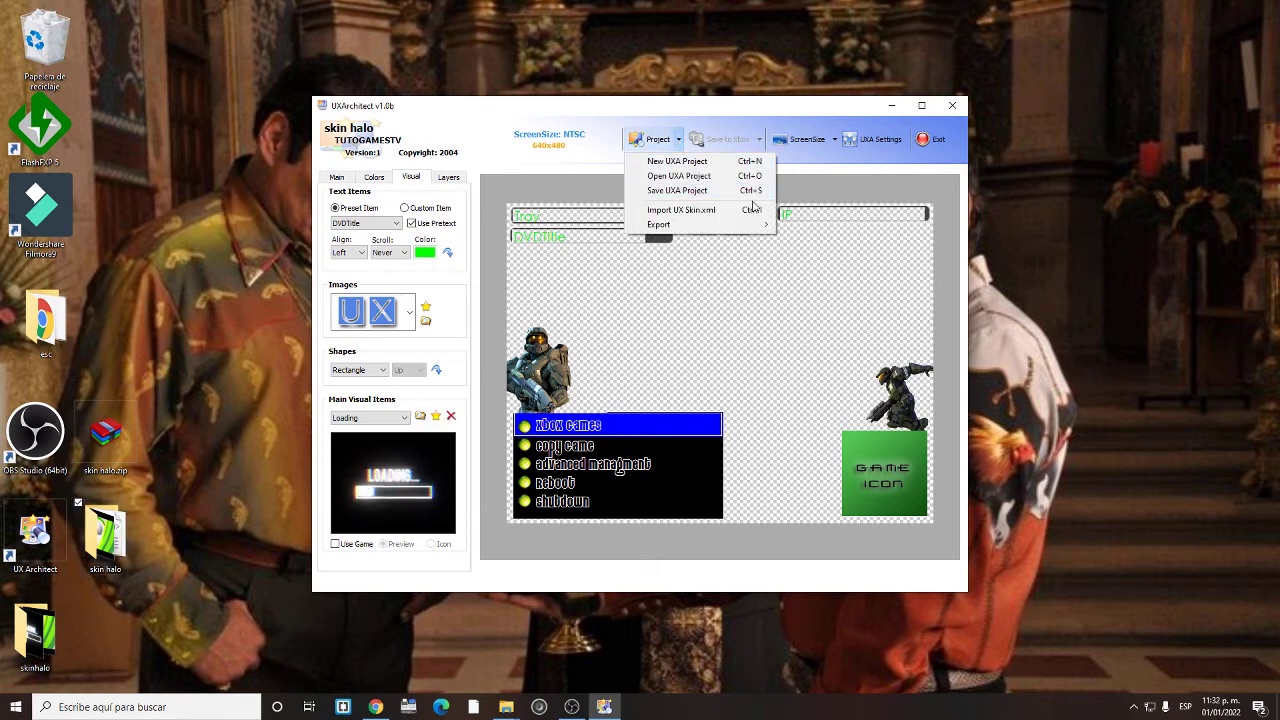
mouse_move(756, 226)
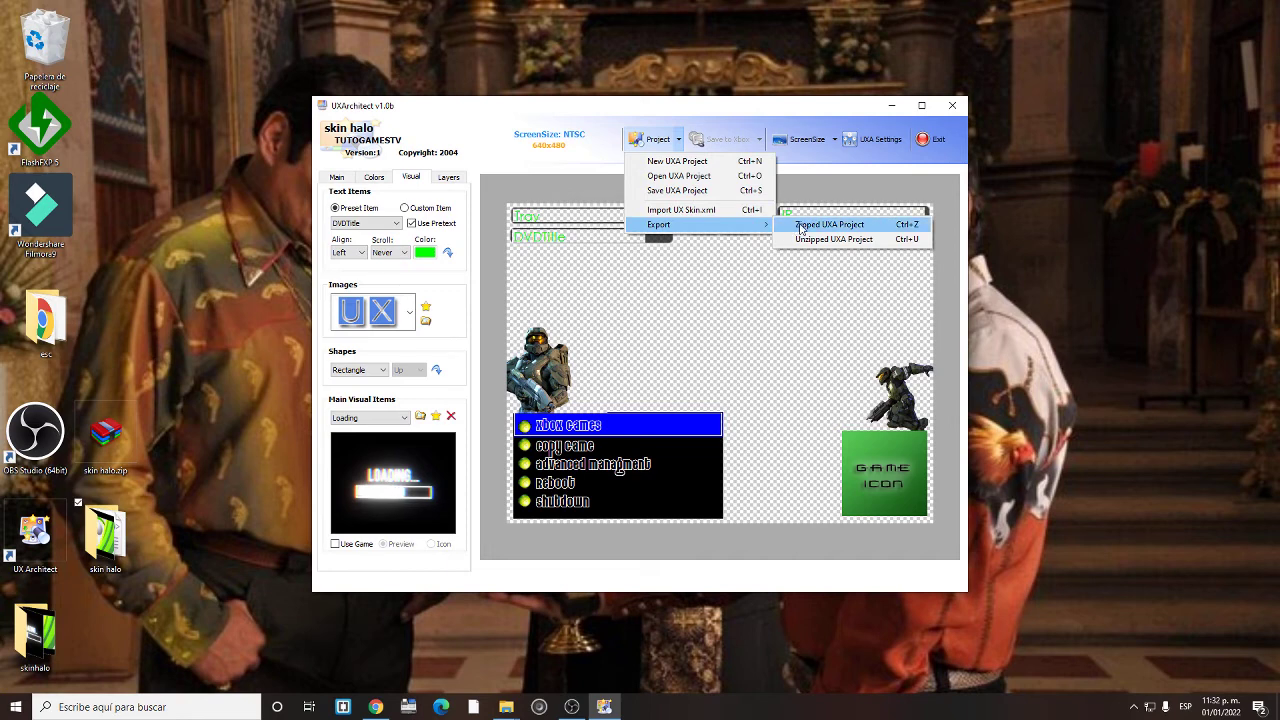
click(801, 224)
click(688, 385)
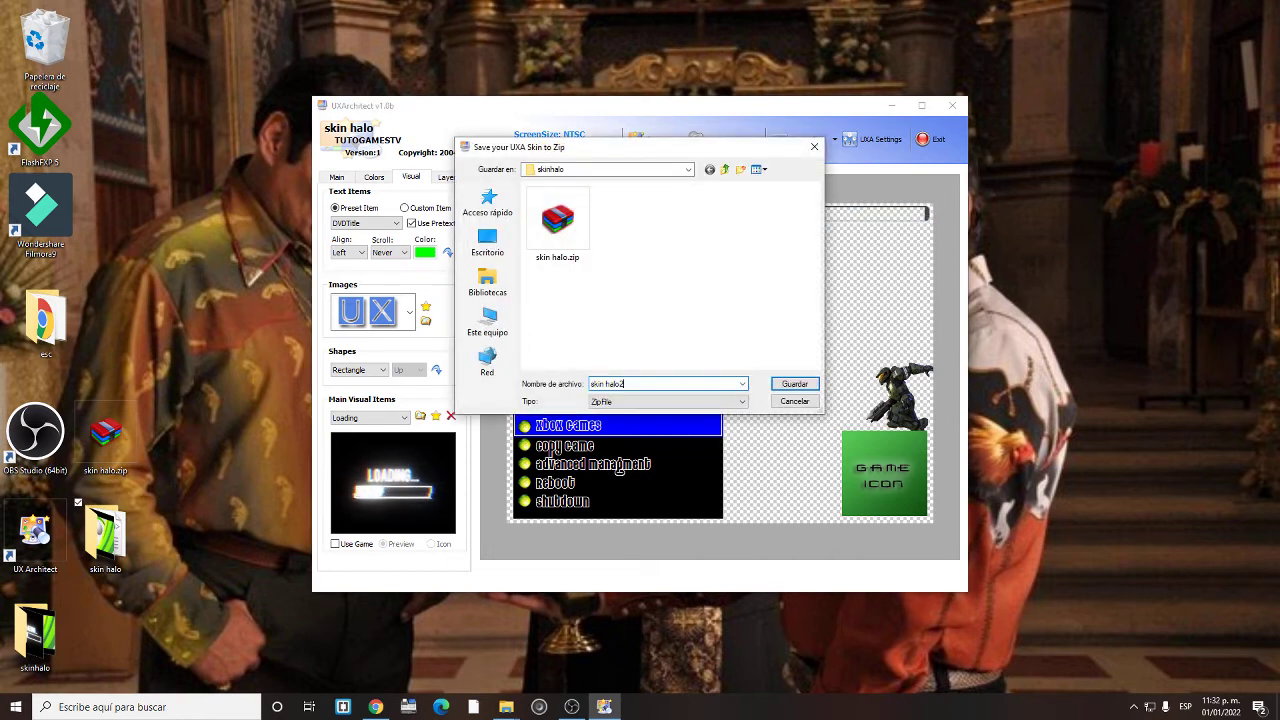
text(2)
key(Return)
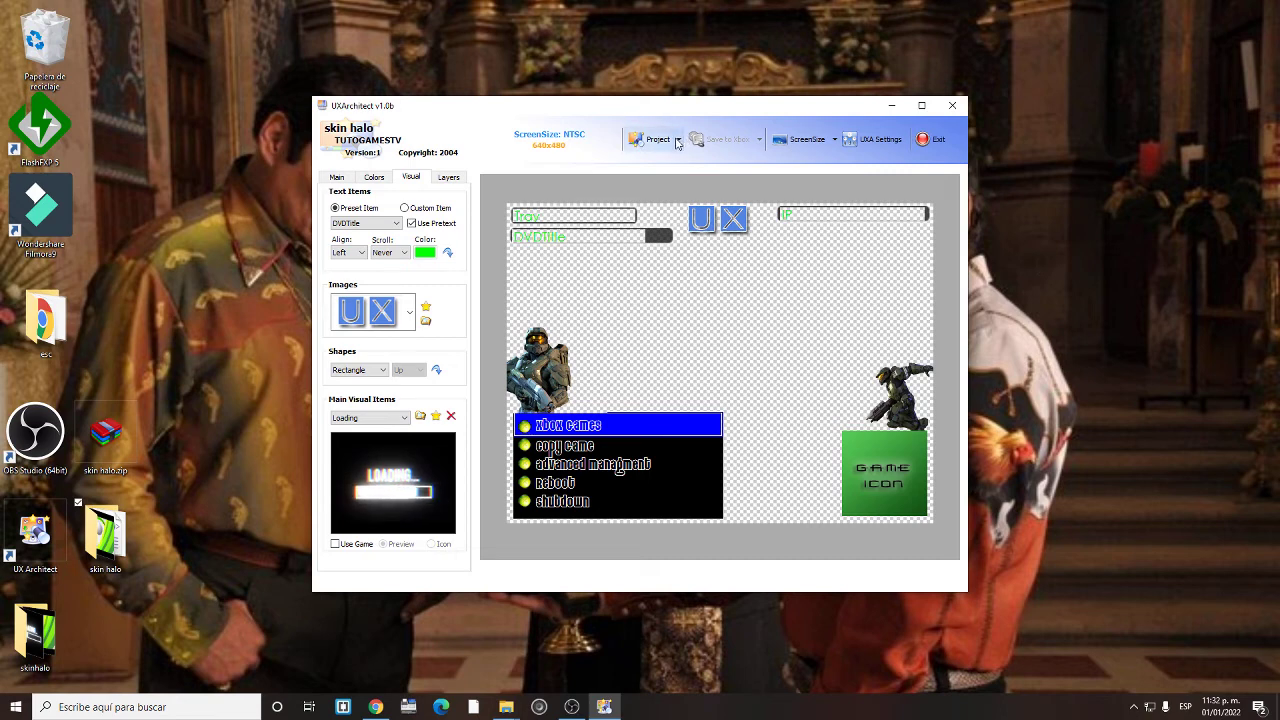
Try to export the skin as a zipped project named skin halo3 to the desktop
click(678, 140)
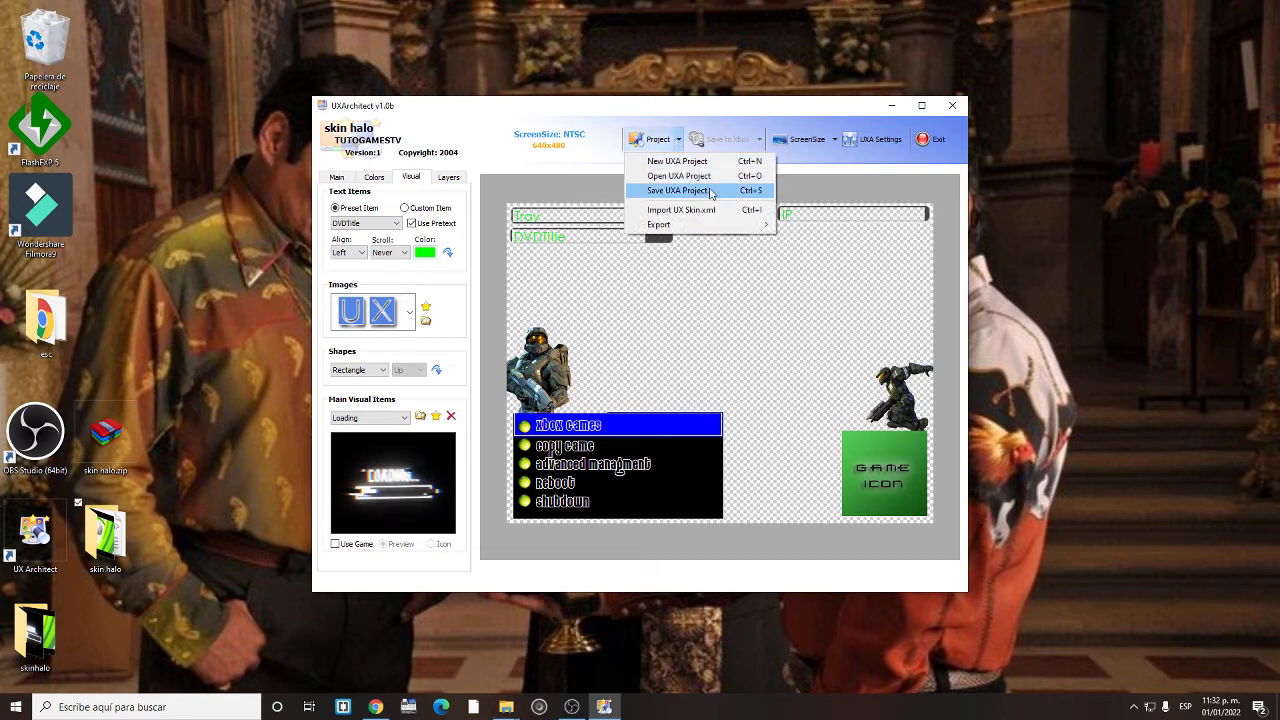
mouse_move(745, 225)
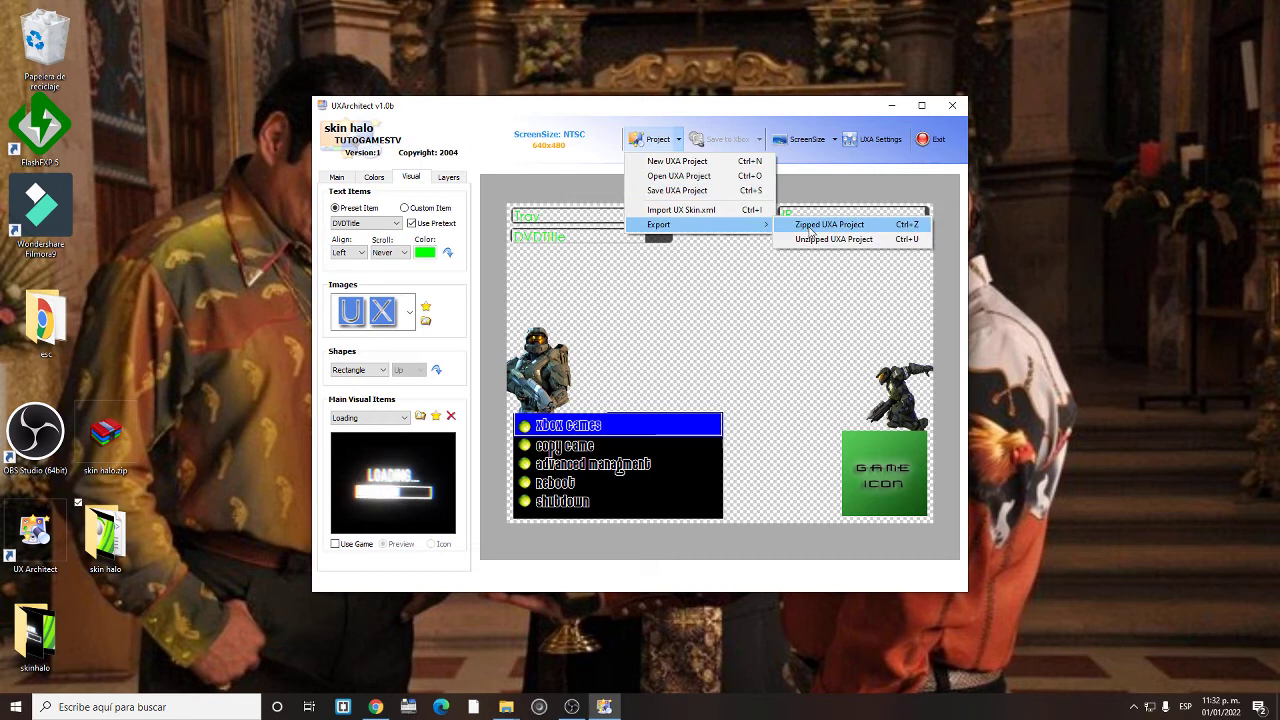
click(840, 223)
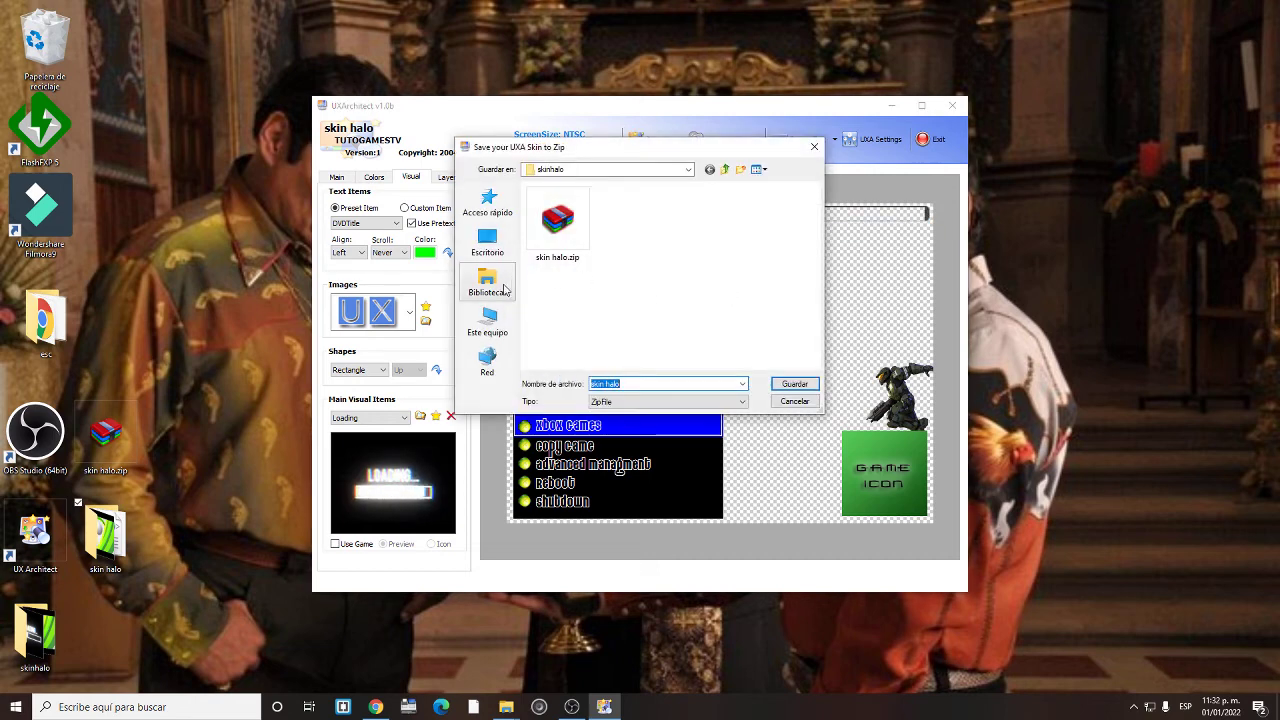
click(487, 240)
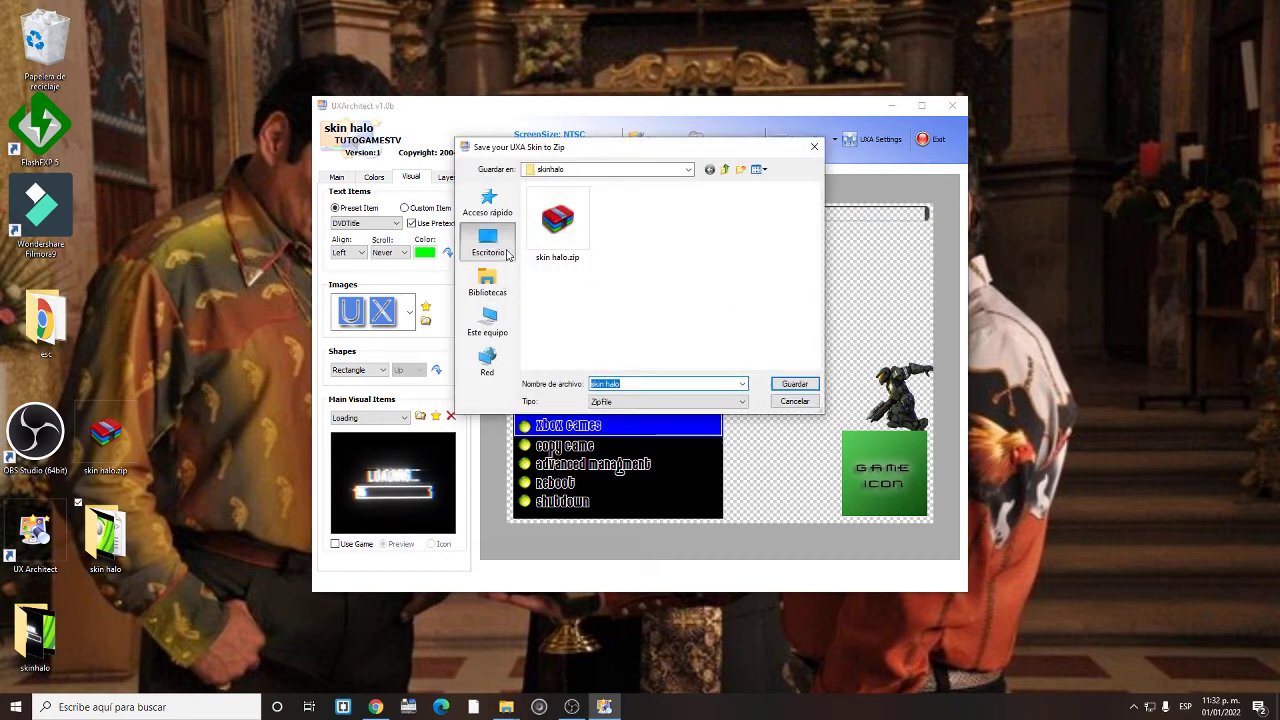
click(630, 383)
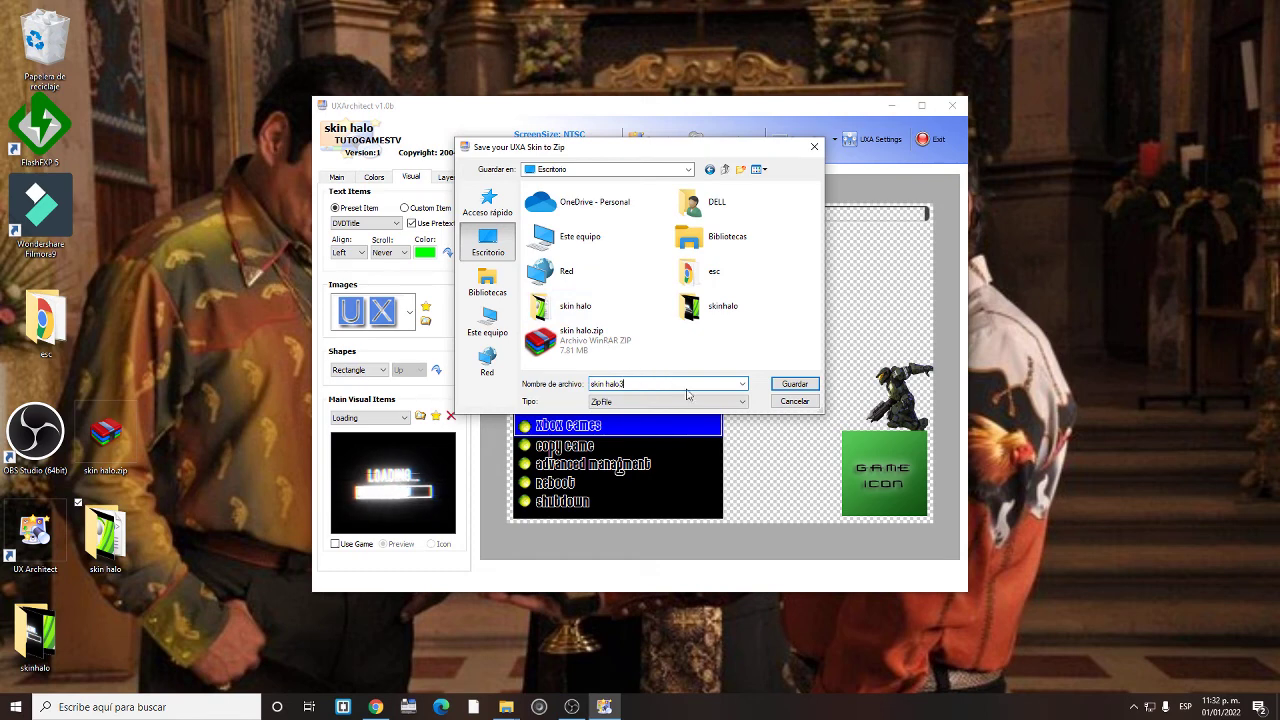
text(3)
click(794, 384)
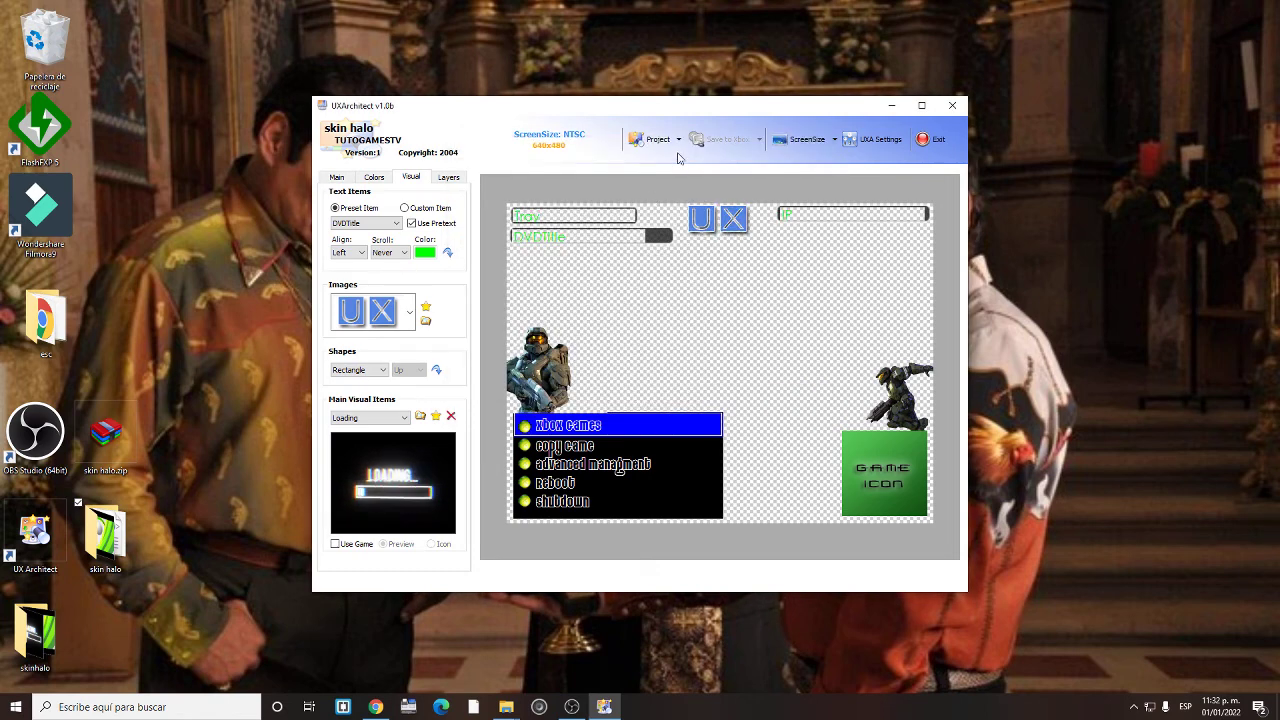
Move the UXArchitect window aside to check the desktop for the exported zip, and move it back
drag(595, 107, 925, 158)
click(396, 144)
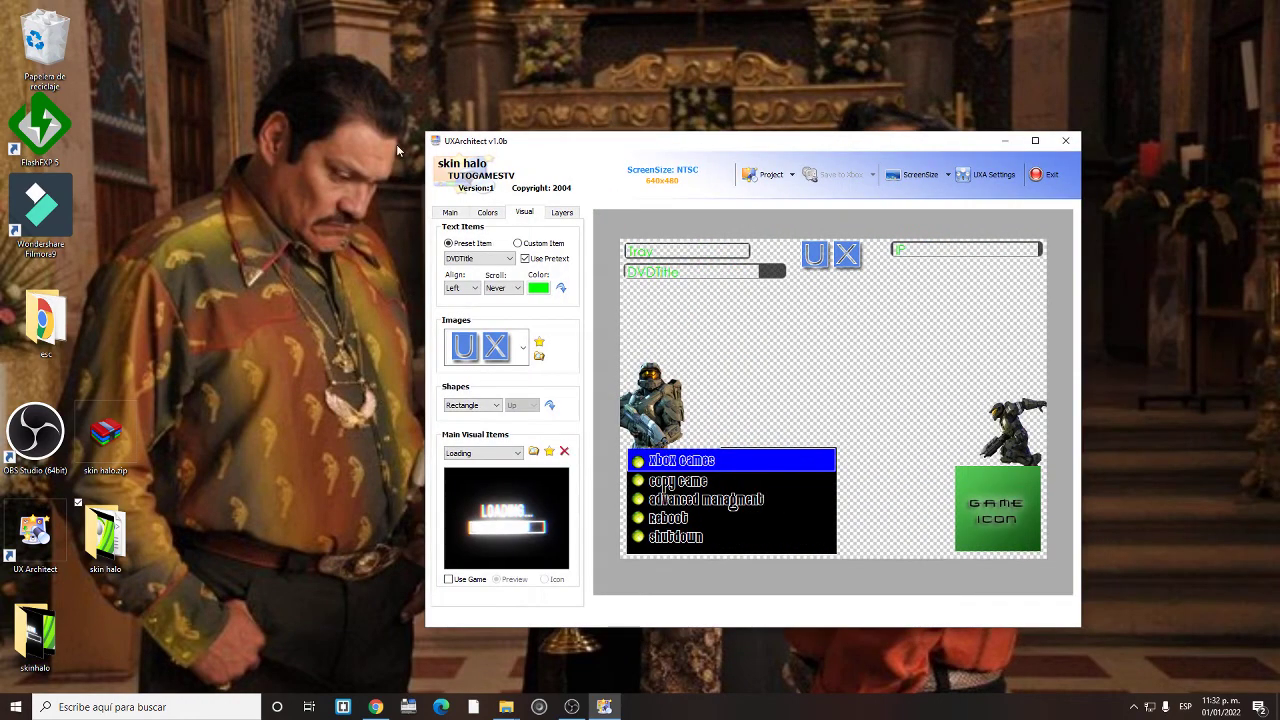
click(581, 140)
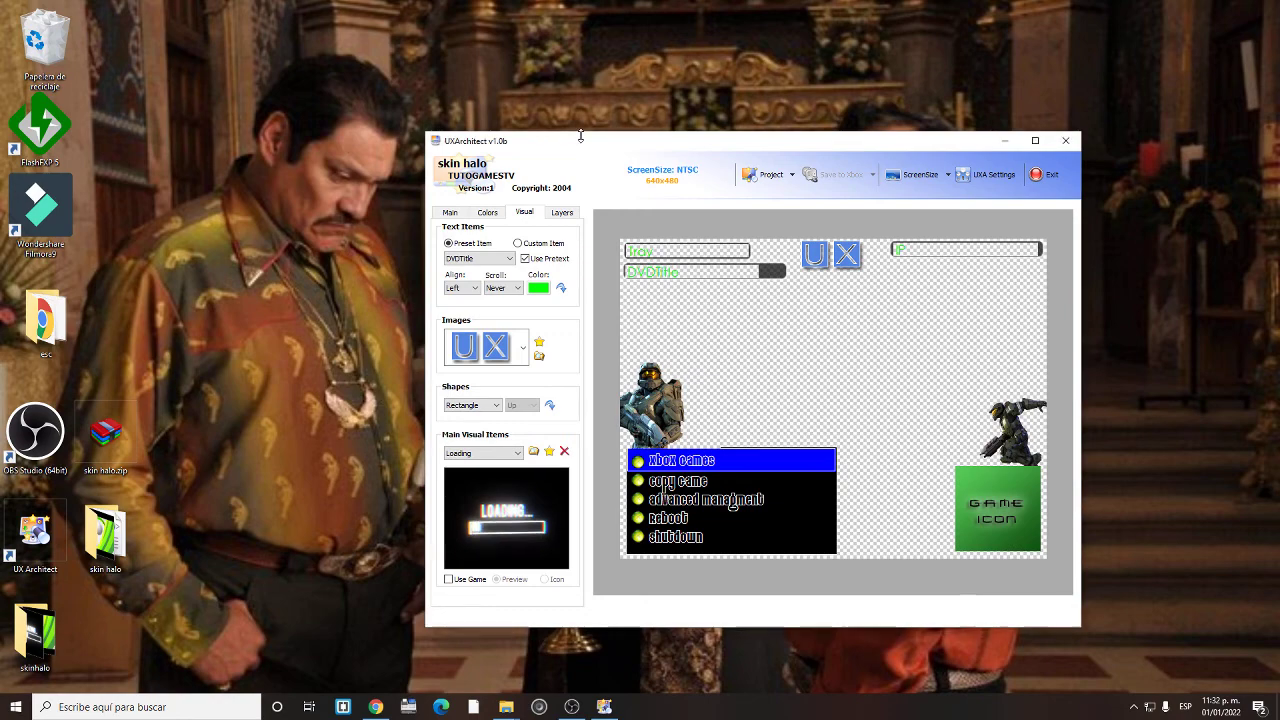
drag(583, 145, 470, 80)
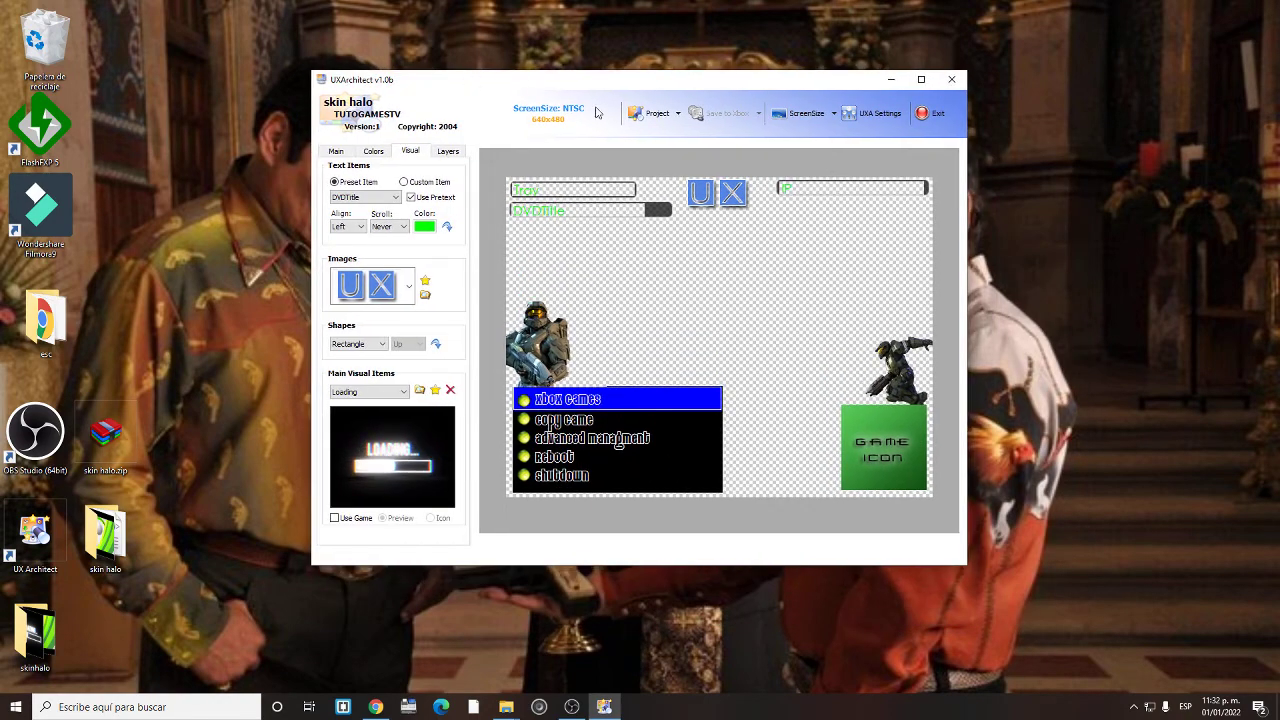
Start an unzipped project export and create a new desktop folder named halo as its destination
click(676, 116)
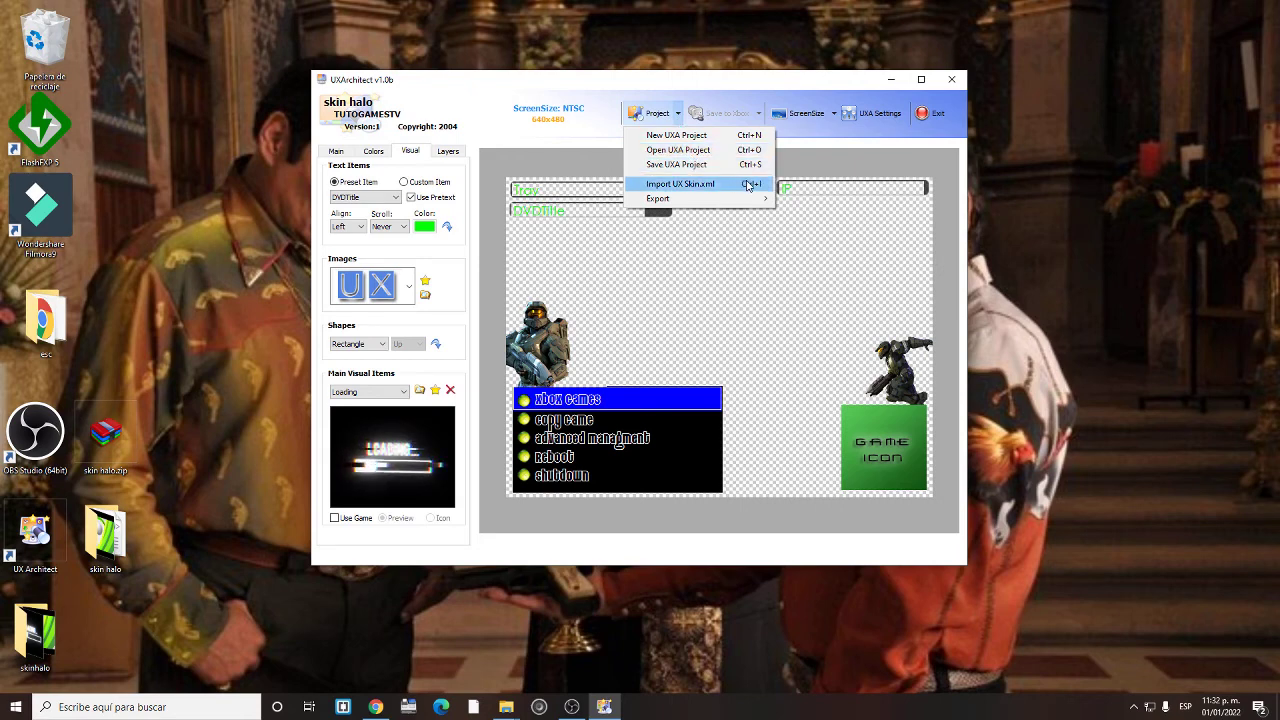
mouse_move(760, 198)
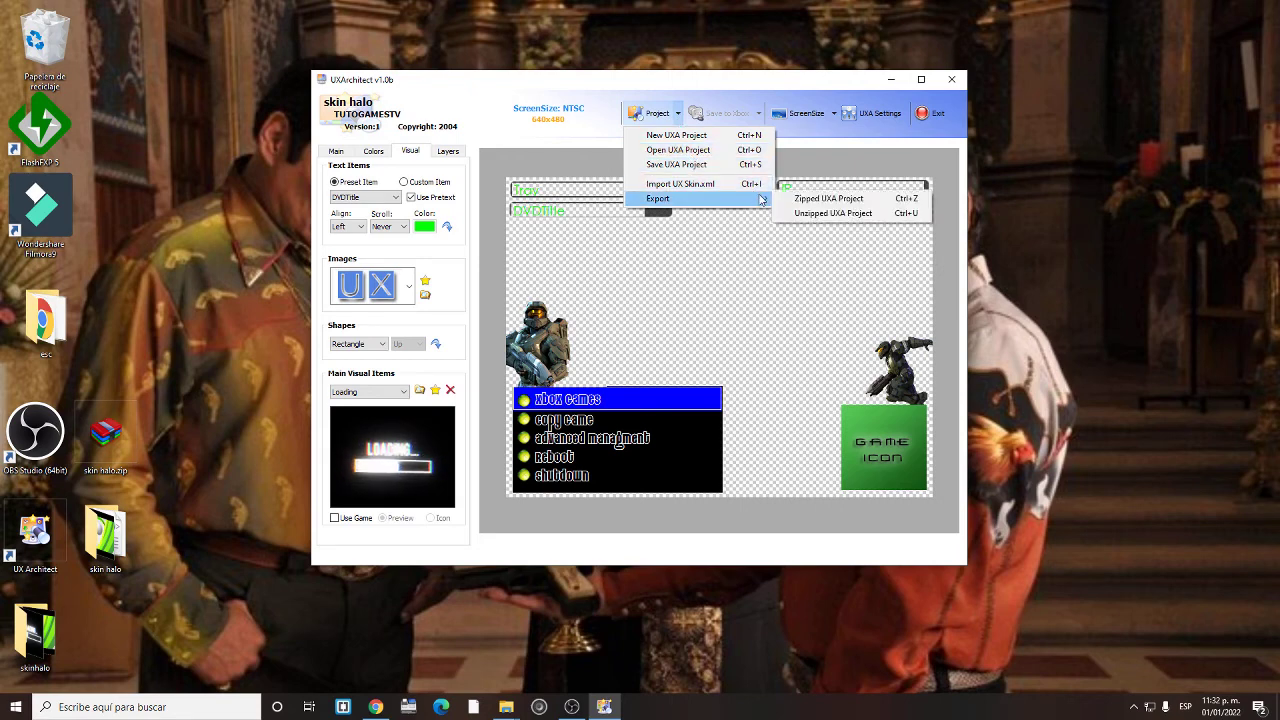
click(807, 217)
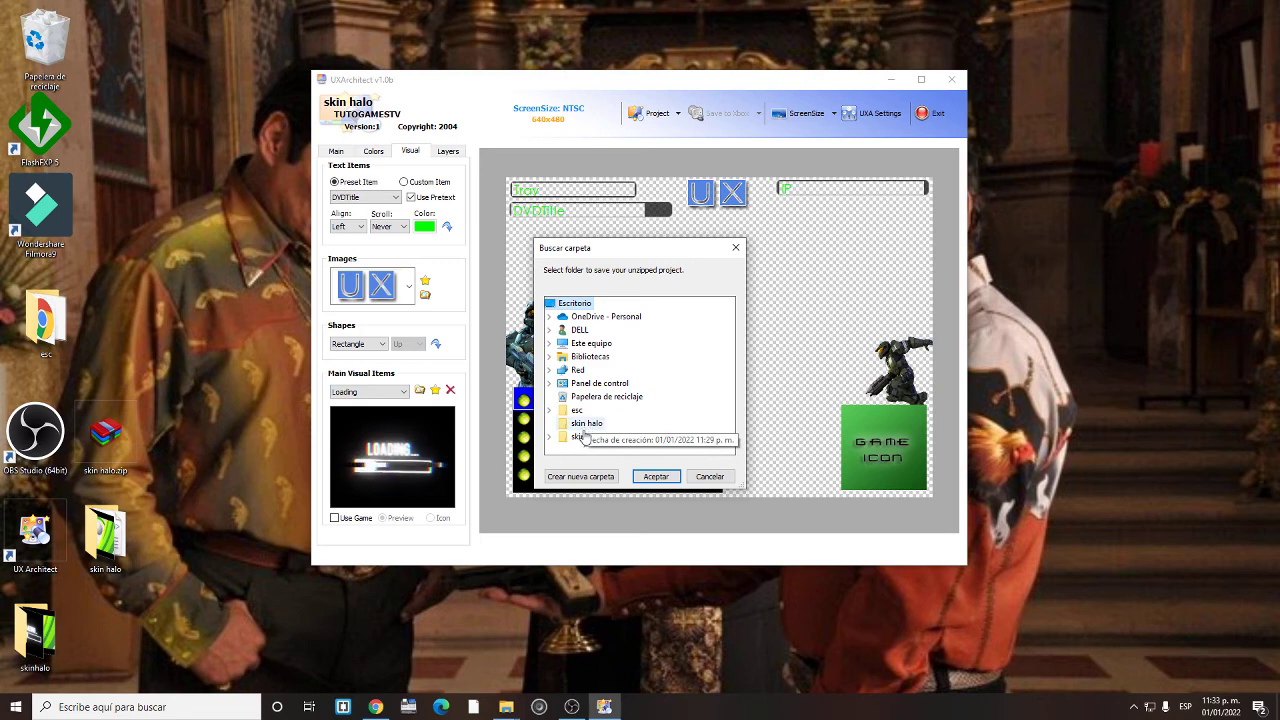
click(601, 477)
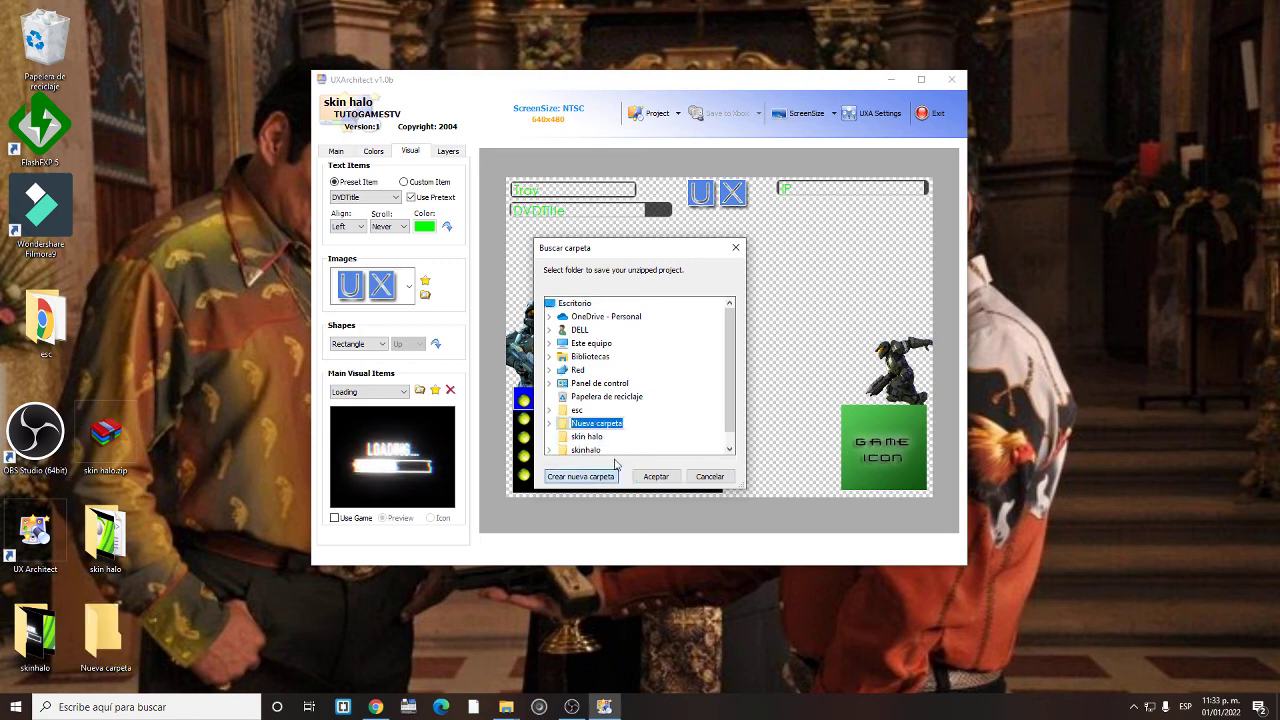
text(jha)
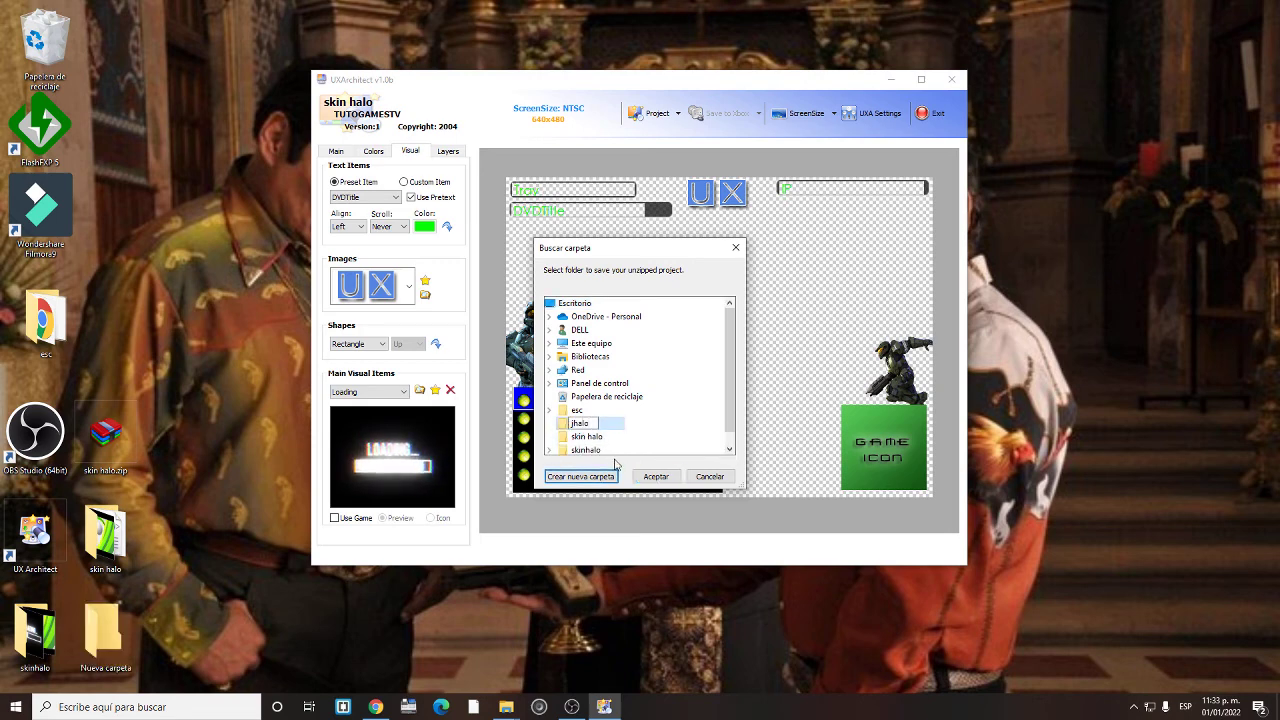
text(lo)
key(BackSpace)
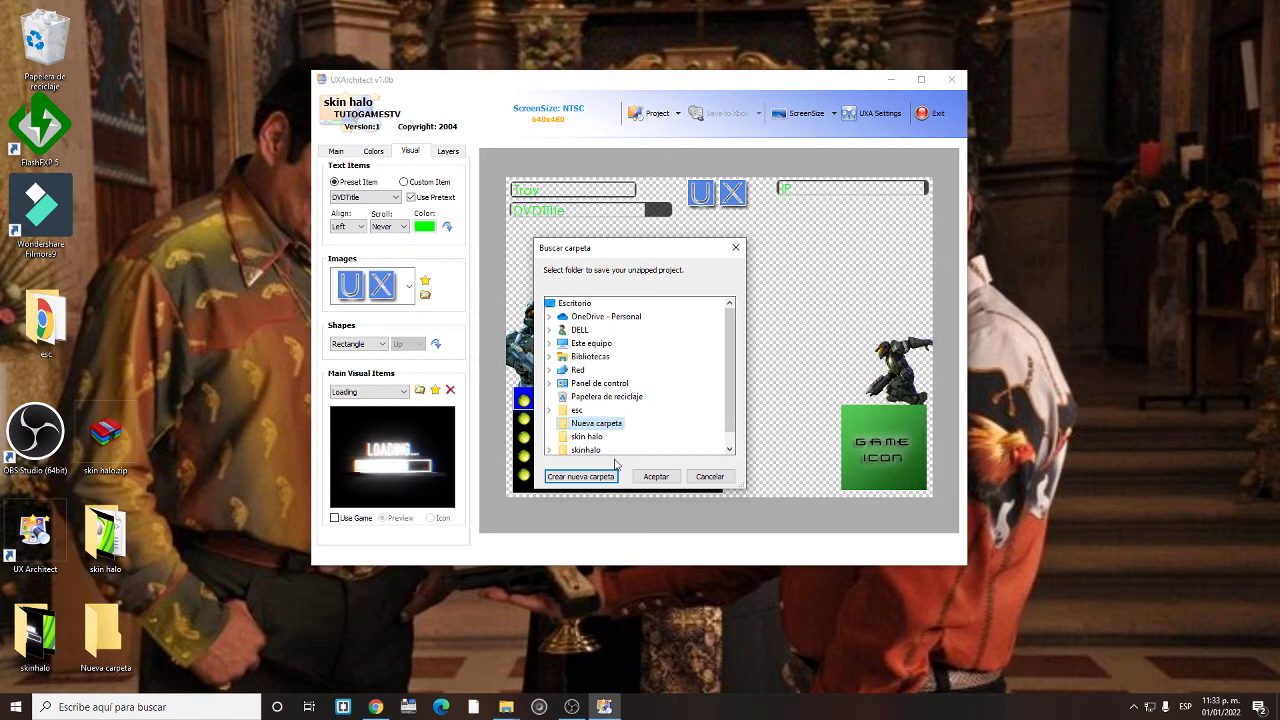
key(Return)
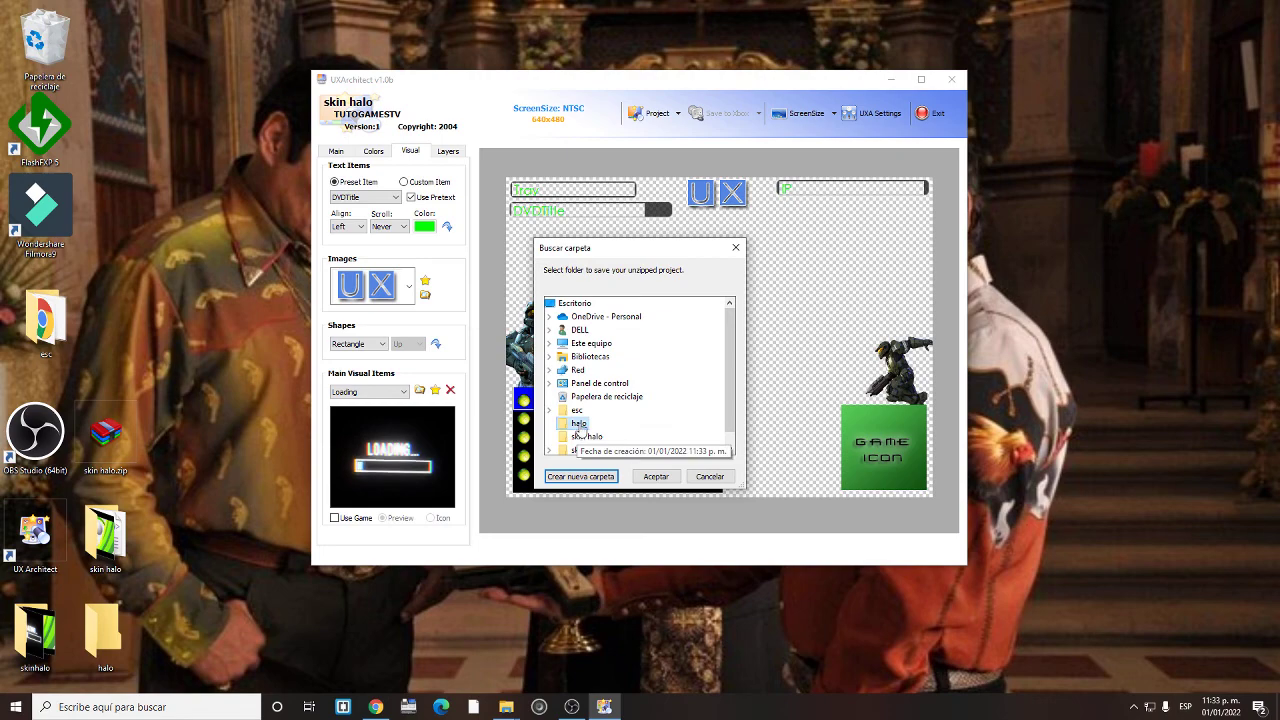
Try to export the unzipped skin into the halo folder, and open that folder to check its contents
click(656, 477)
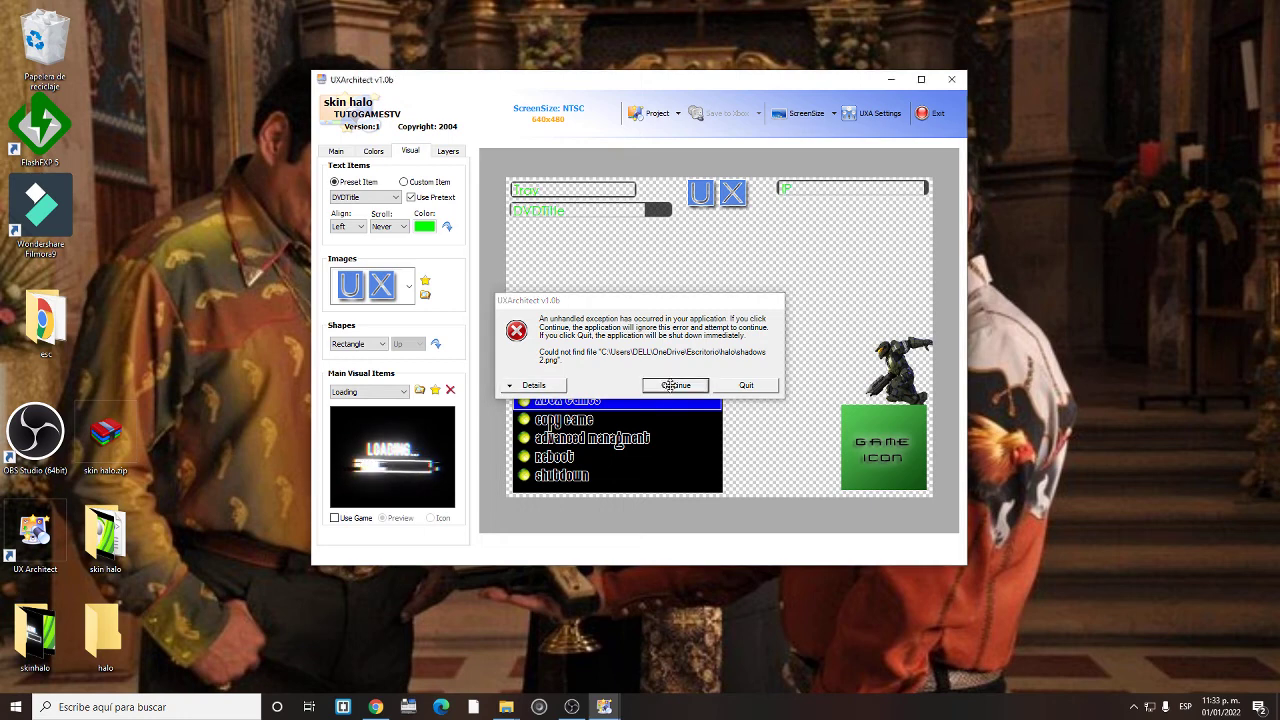
click(674, 386)
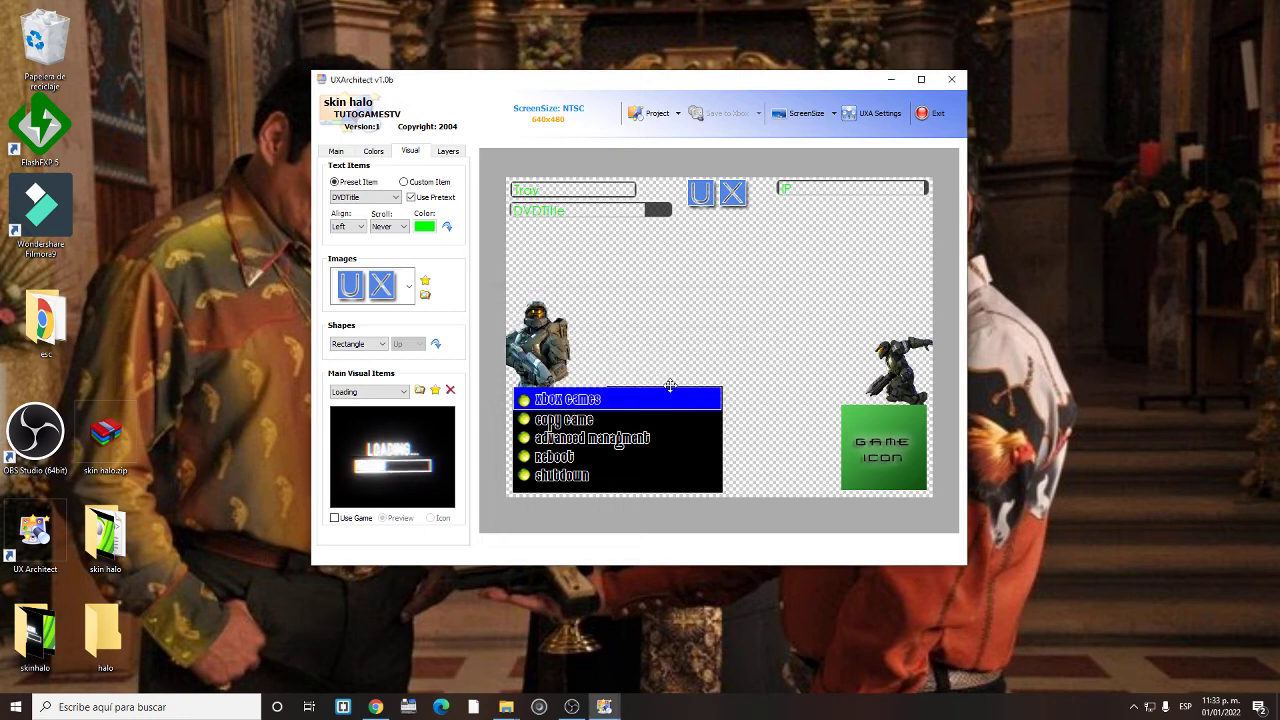
double_click(97, 632)
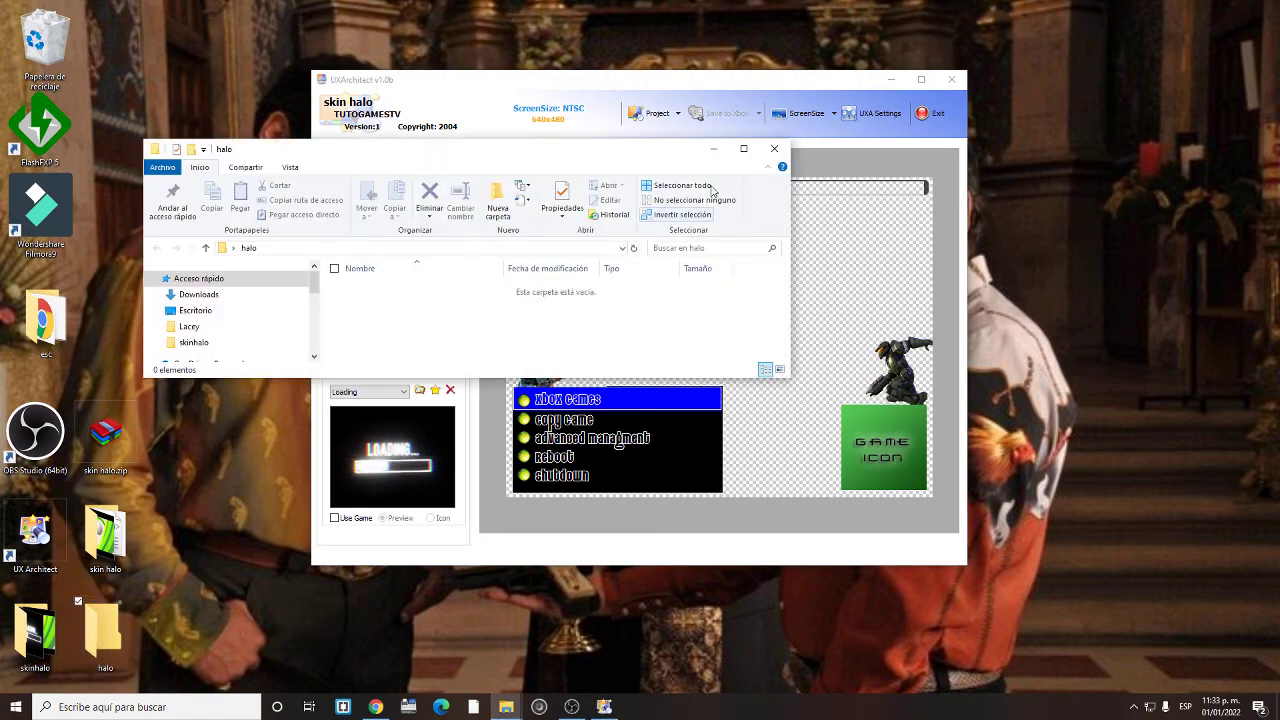
Close the empty halo folder window and export the skin as a zipped UXA project named skin halo into the halo folder
click(773, 149)
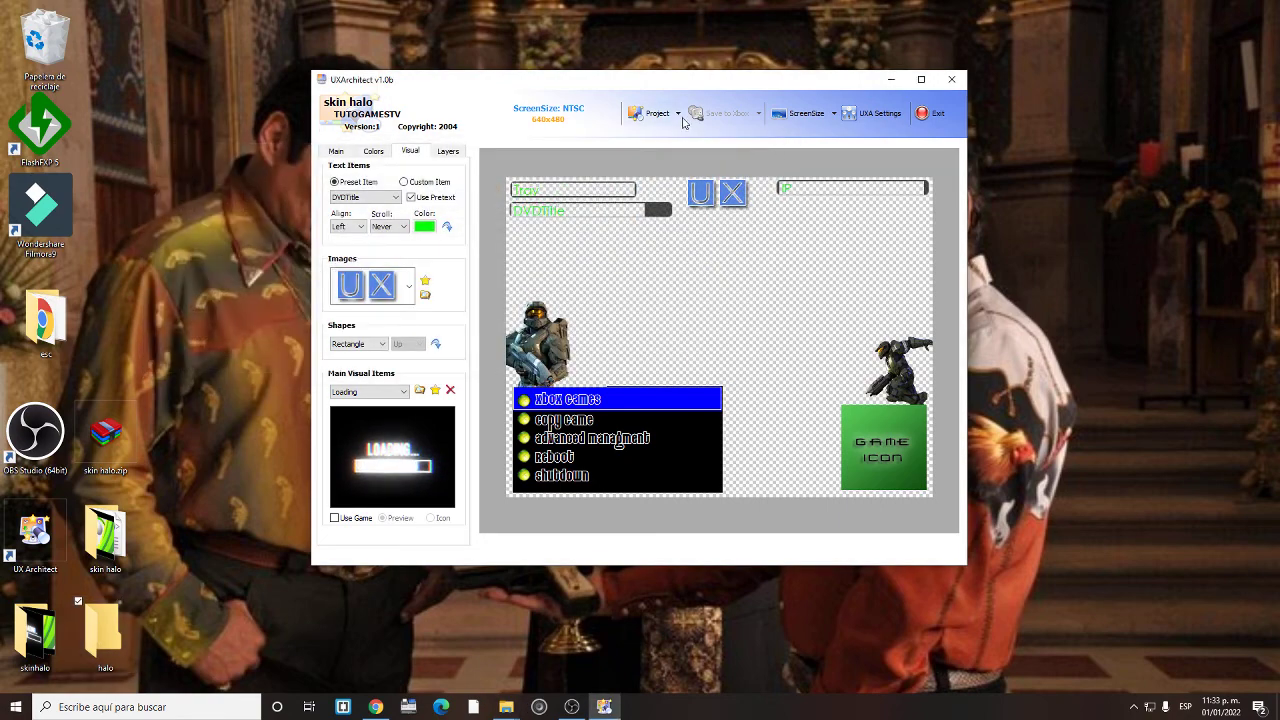
click(683, 116)
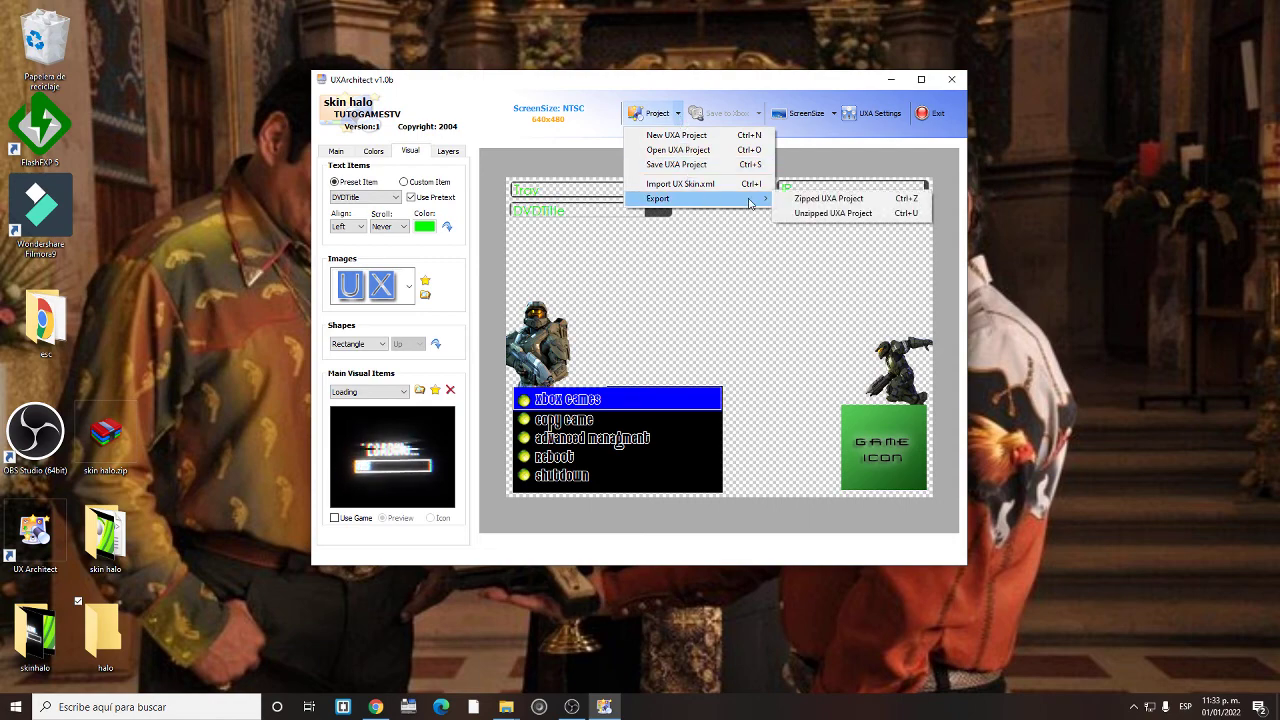
click(826, 199)
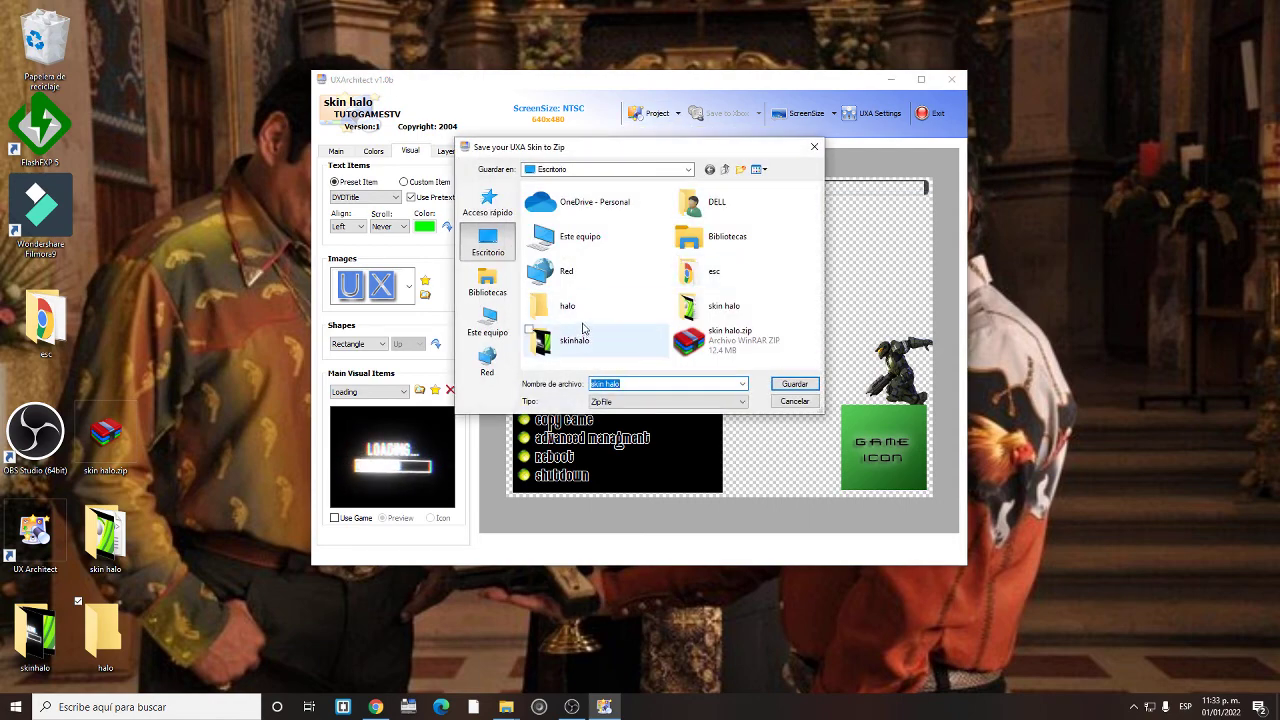
click(570, 307)
click(792, 385)
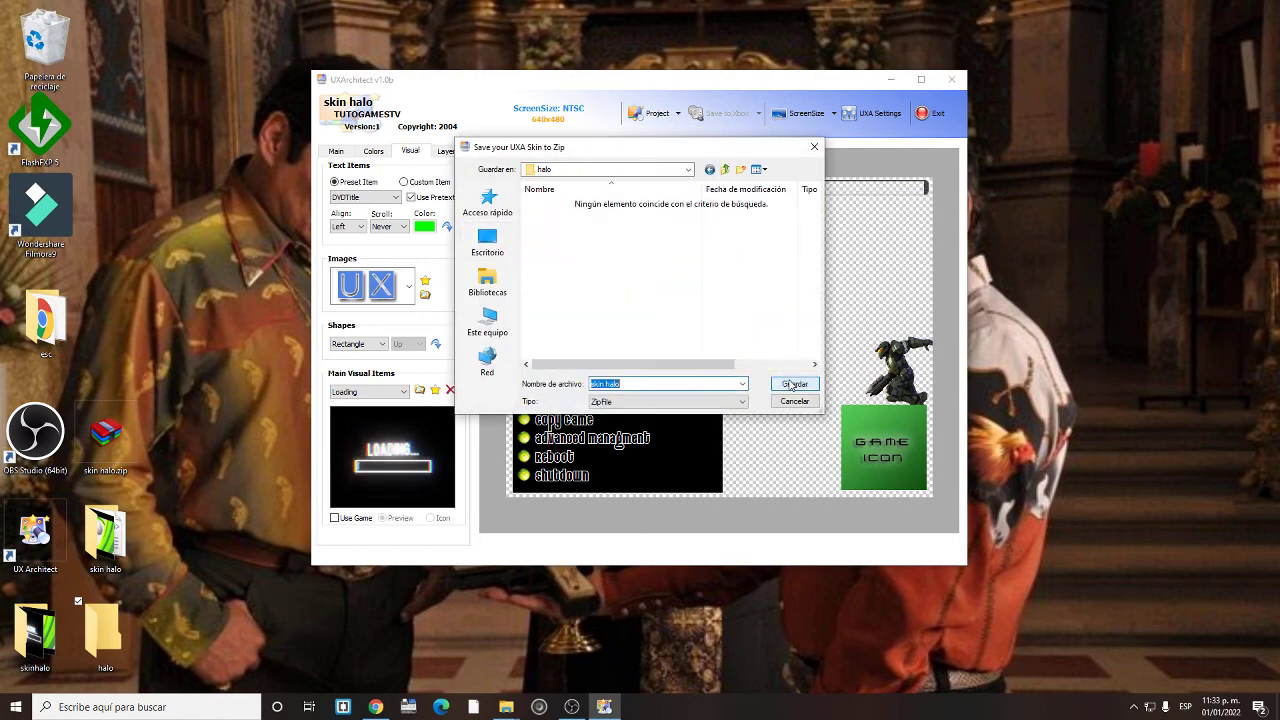
click(792, 385)
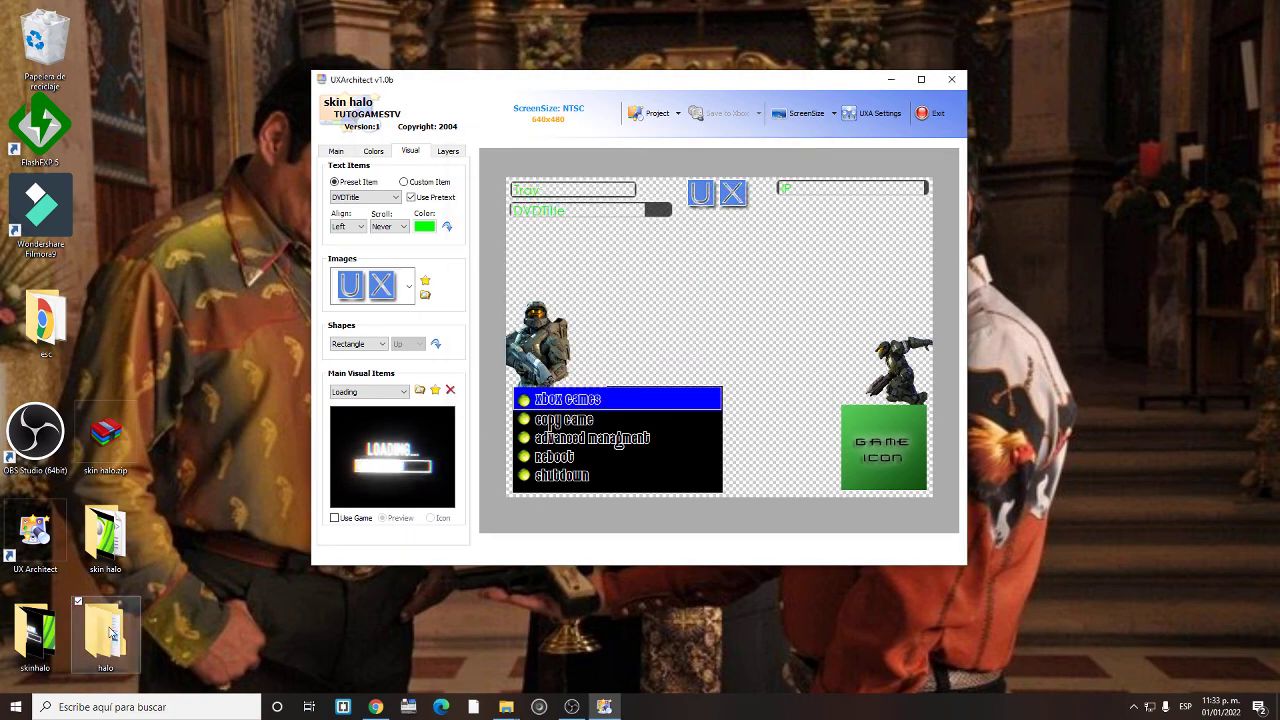
Open the halo folder on the desktop and extract skin halo.zip into its own skin halo subfolder
double_click(110, 632)
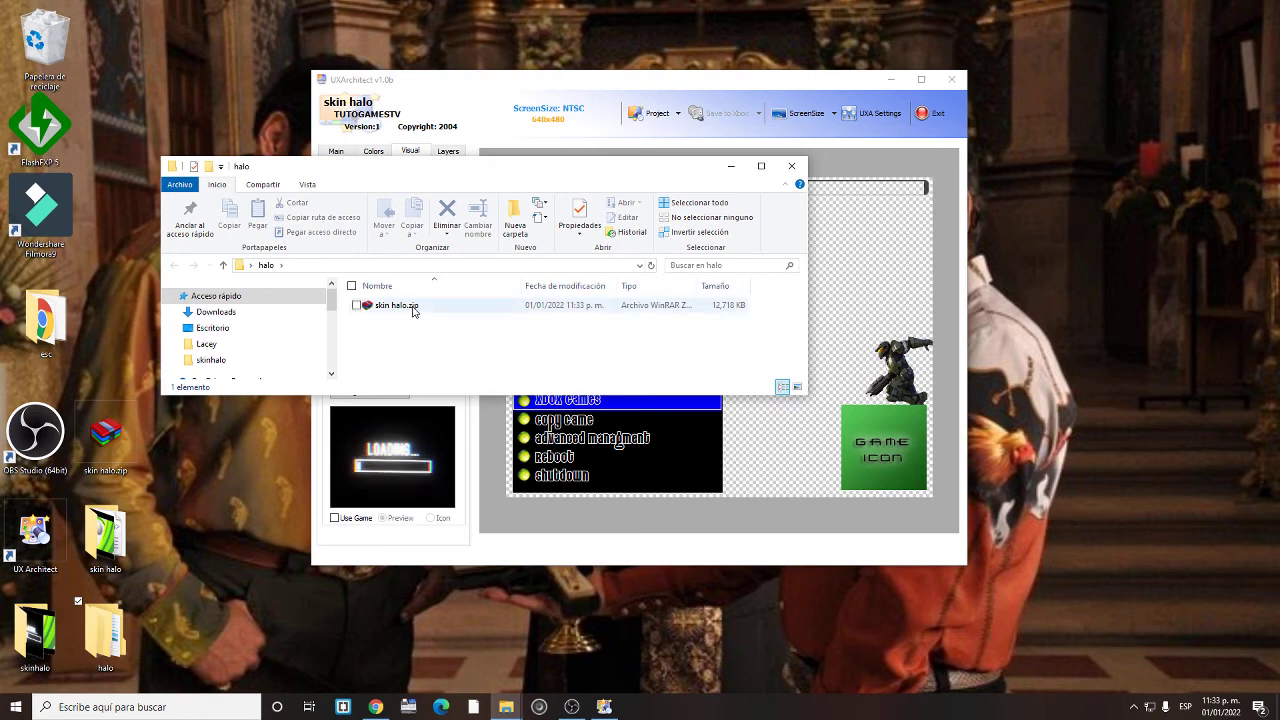
right_click(414, 308)
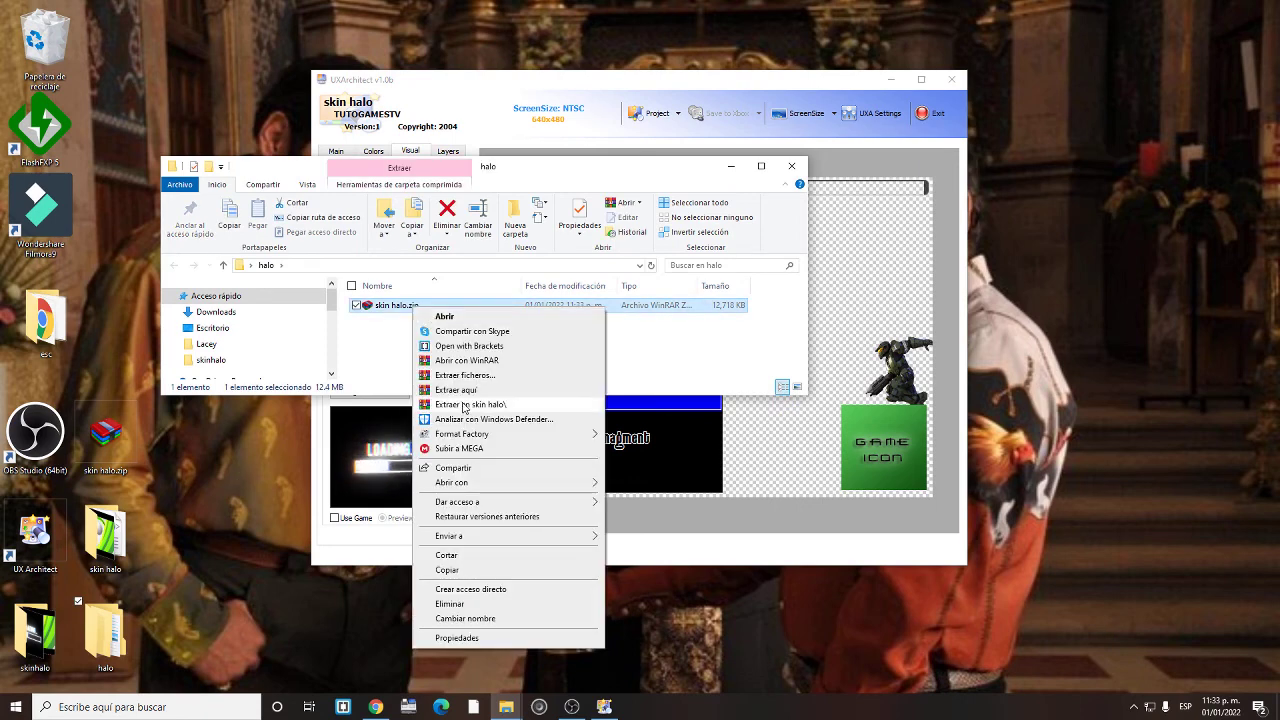
click(463, 404)
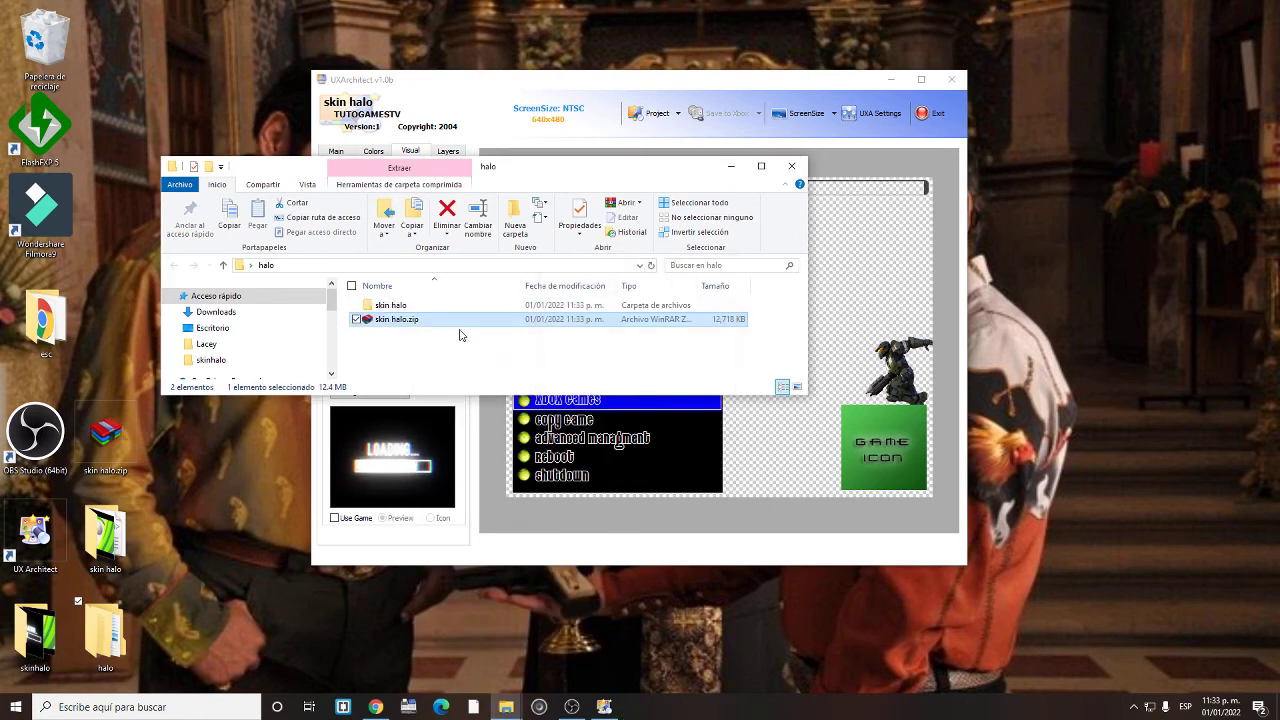
Open the extracted skin halo folder in a maximized window and examine the exported font, video, image and XML files
double_click(433, 307)
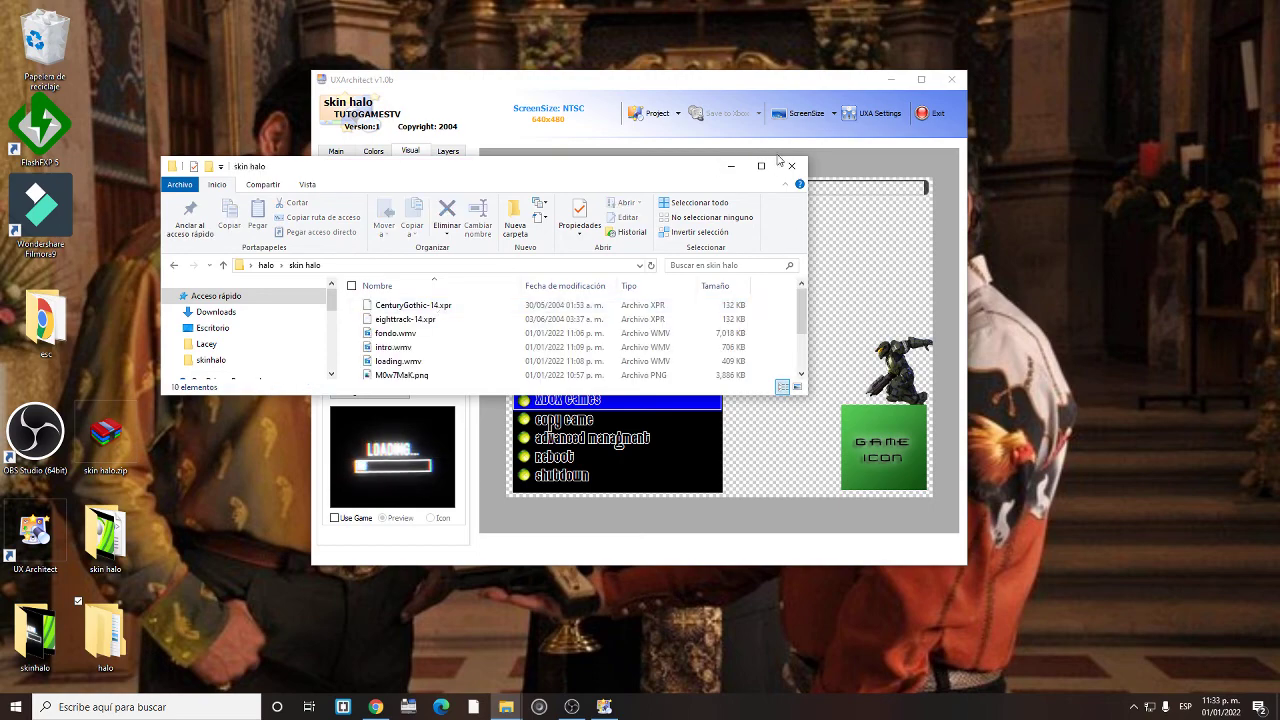
click(761, 166)
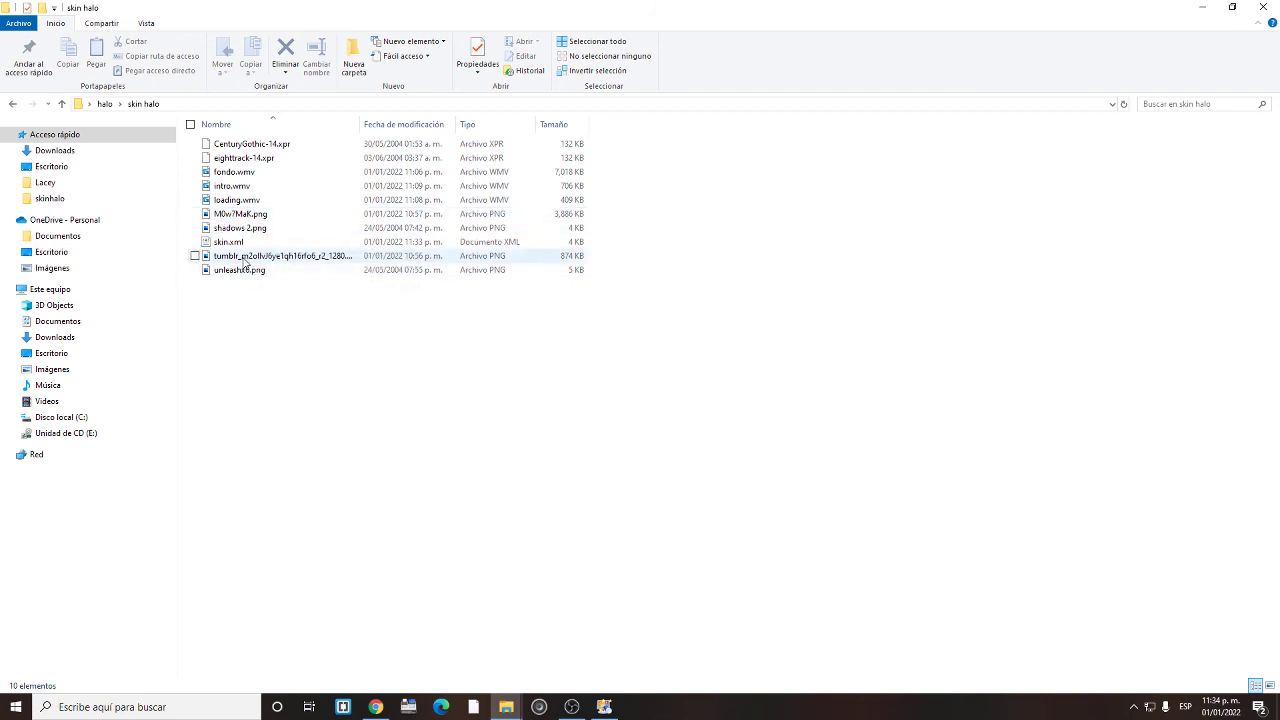
mouse_move(250, 264)
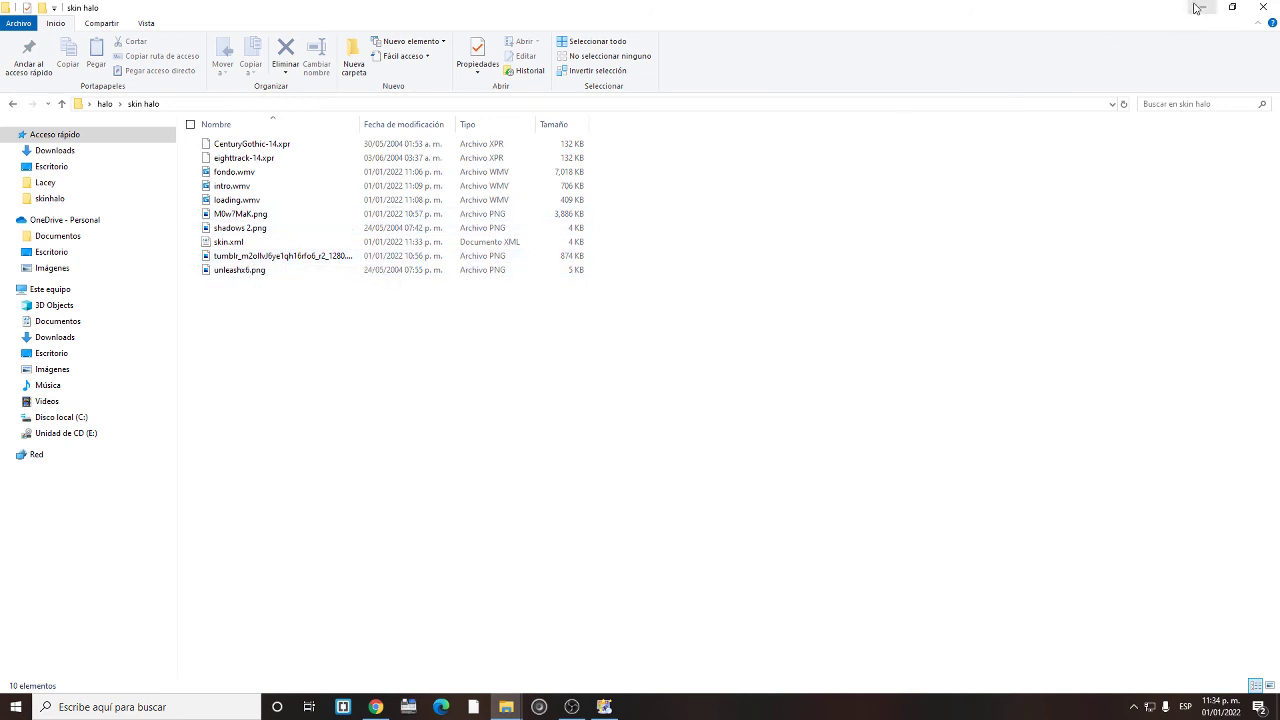
drag(298, 385, 250, 147)
click(243, 320)
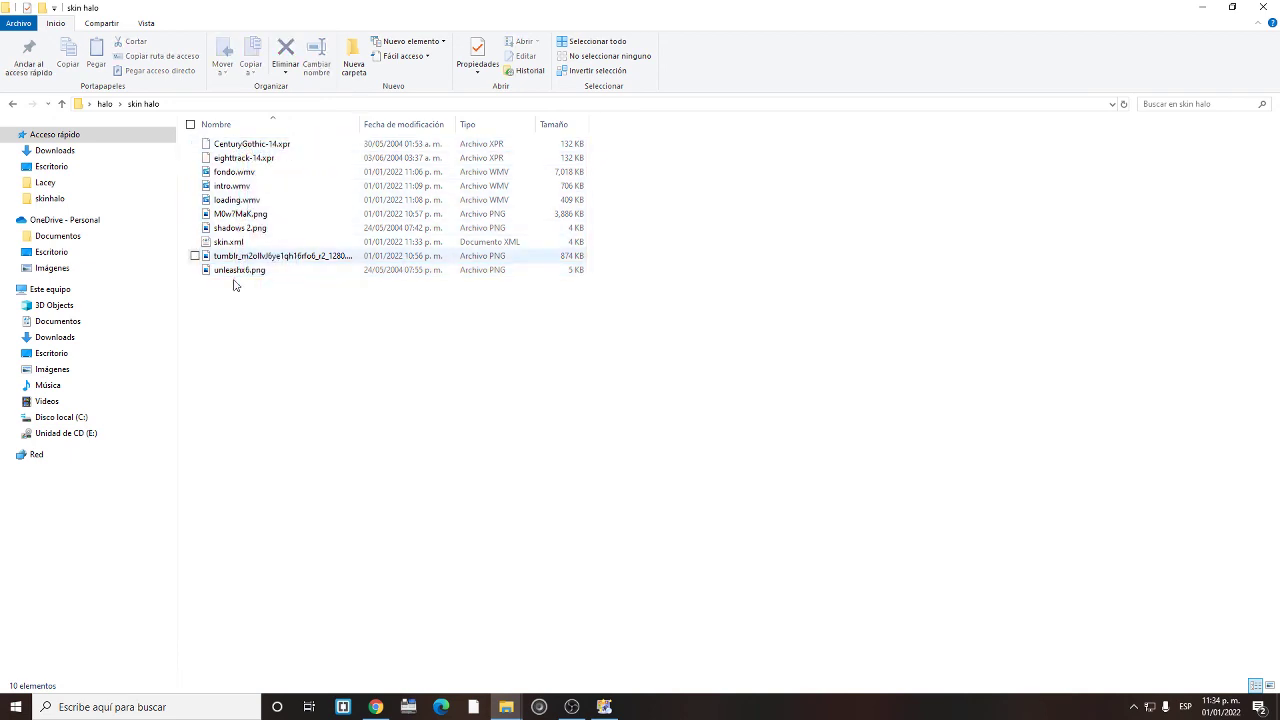
drag(248, 325, 265, 148)
click(265, 324)
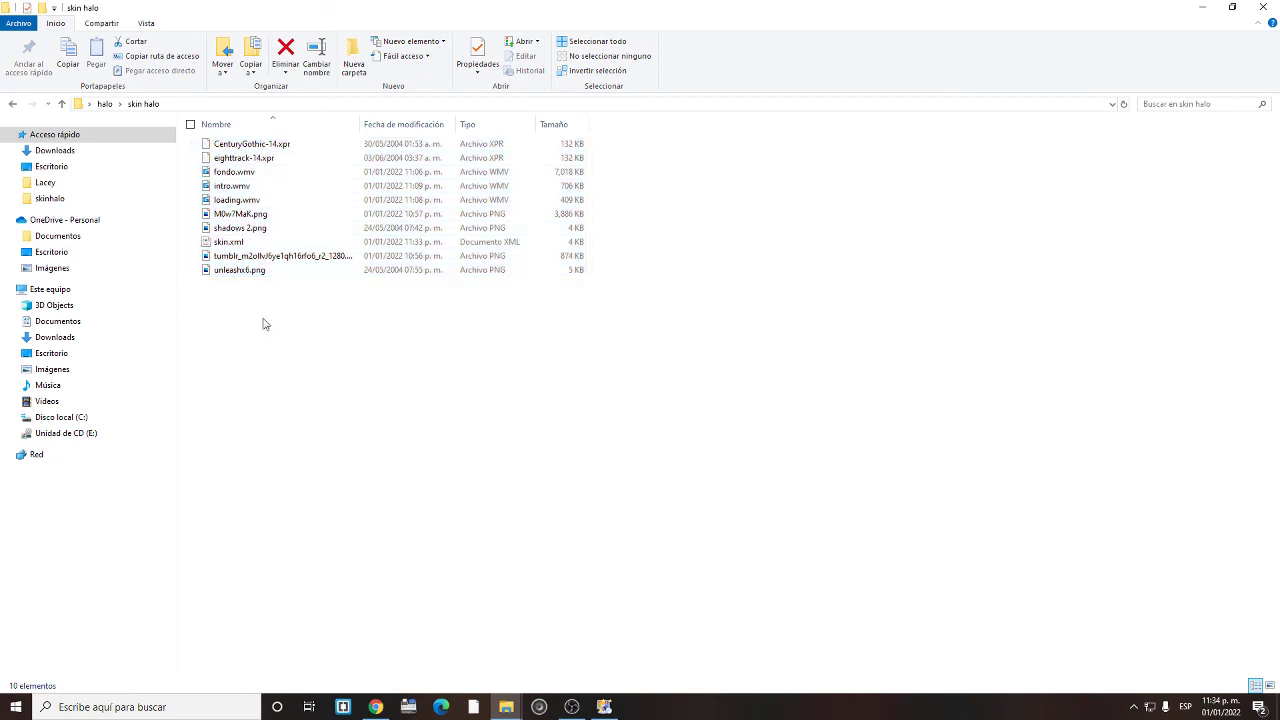
Minimize the skin halo folder window and close UXArchitect
click(1202, 7)
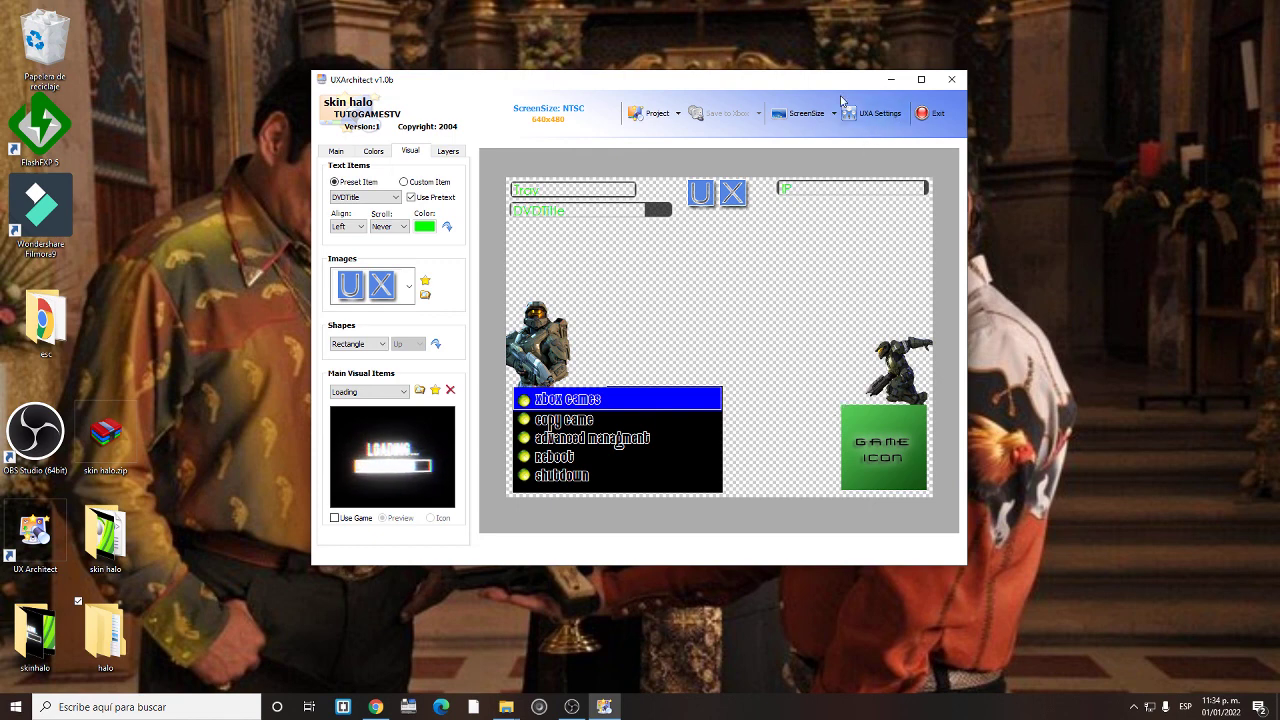
click(951, 79)
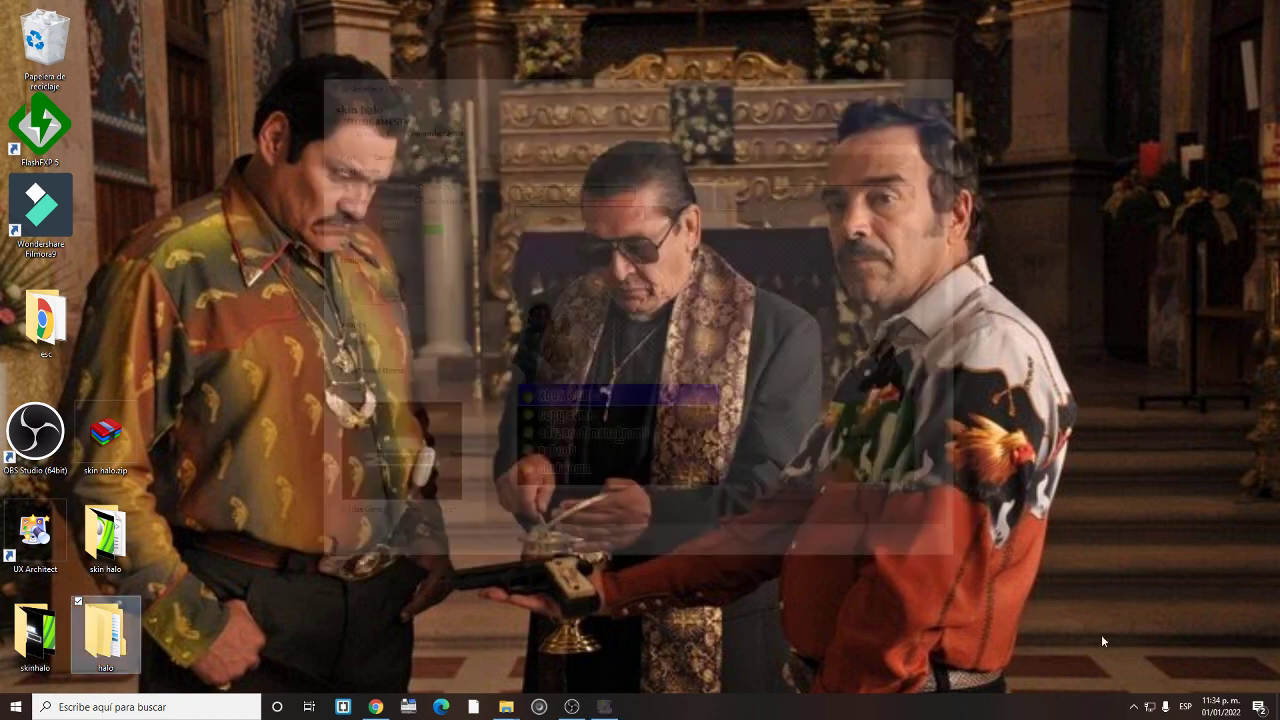
click(1133, 706)
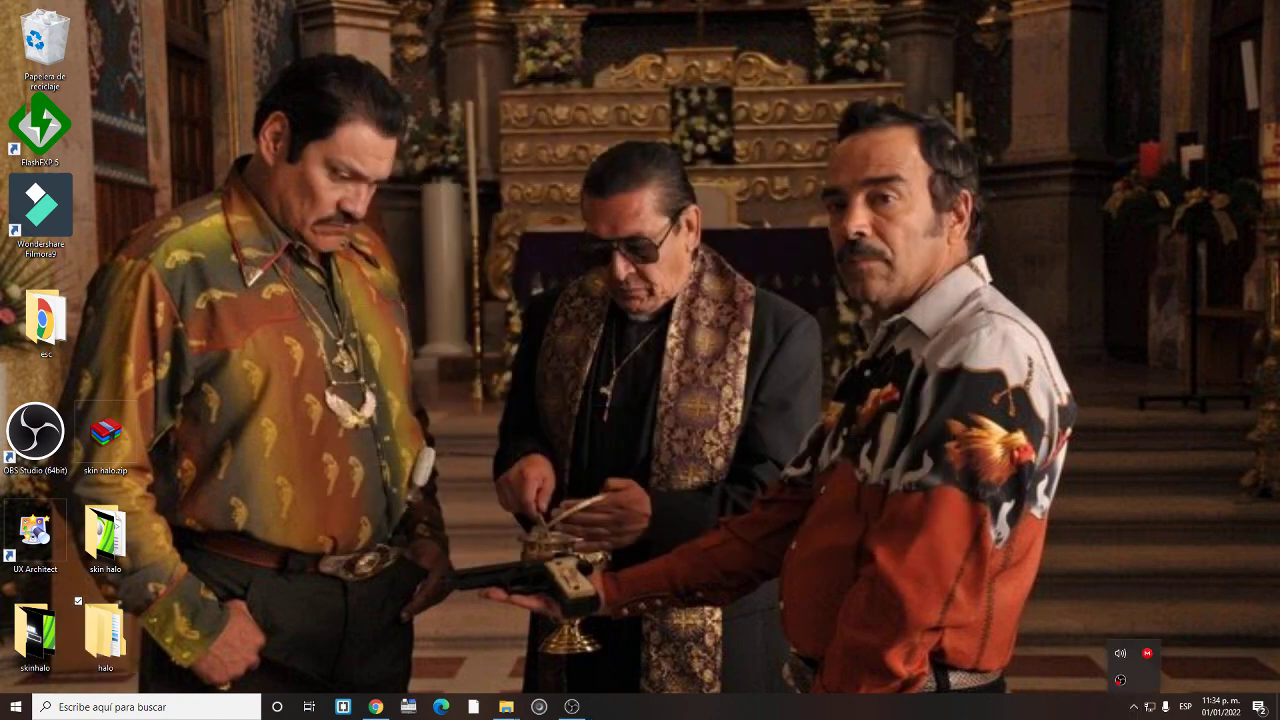
click(571, 706)
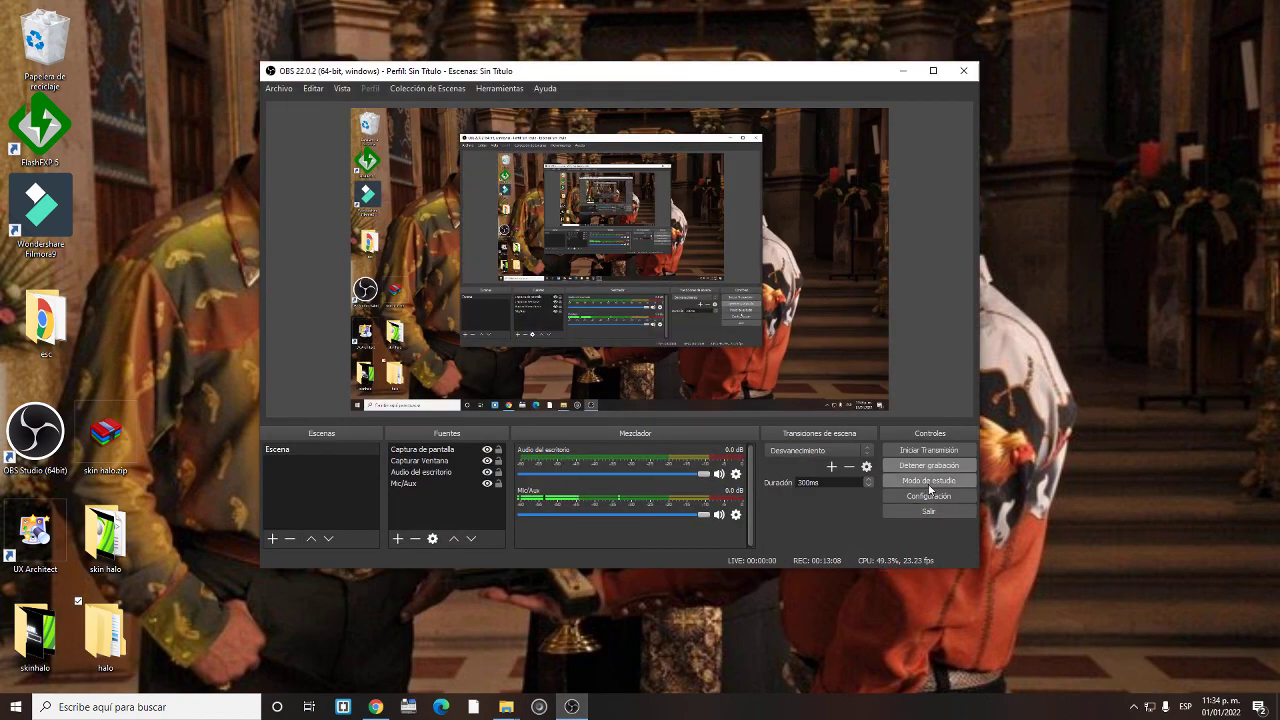